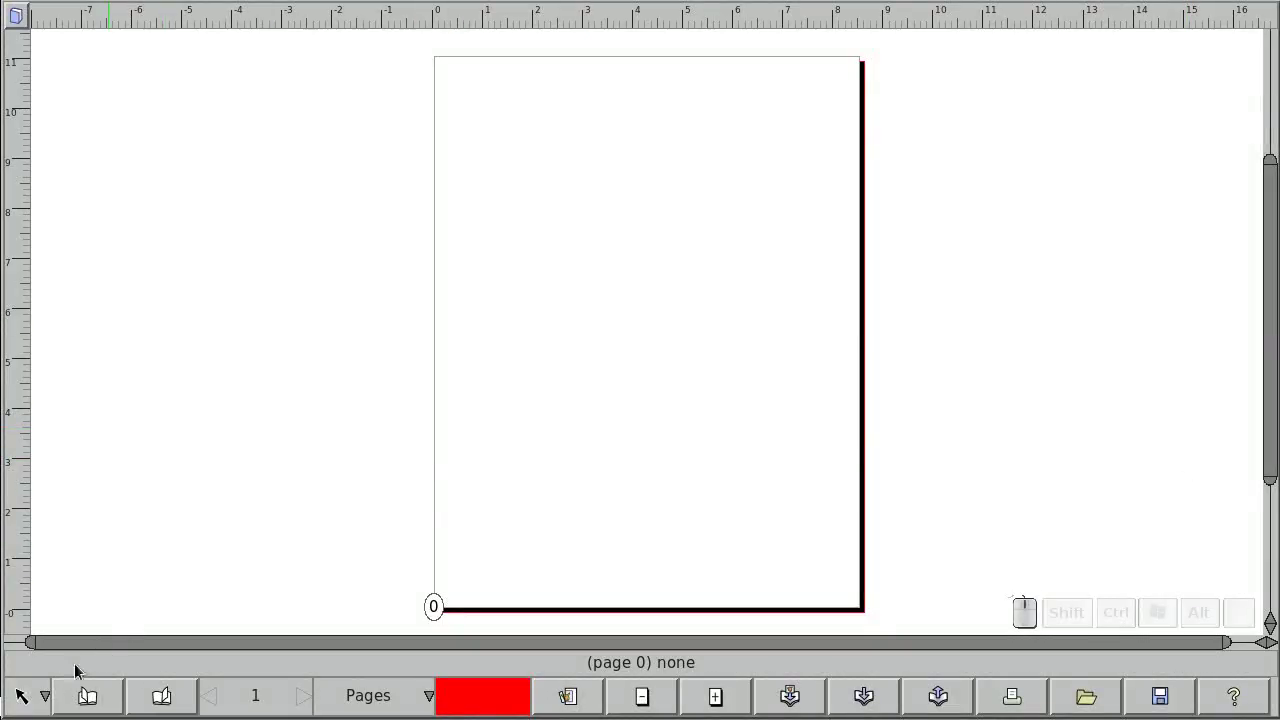
# Create a new engraver fill of horizontal lines on the page and center it in view
pyautogui.click(20, 704)
pyautogui.click(549, 342)
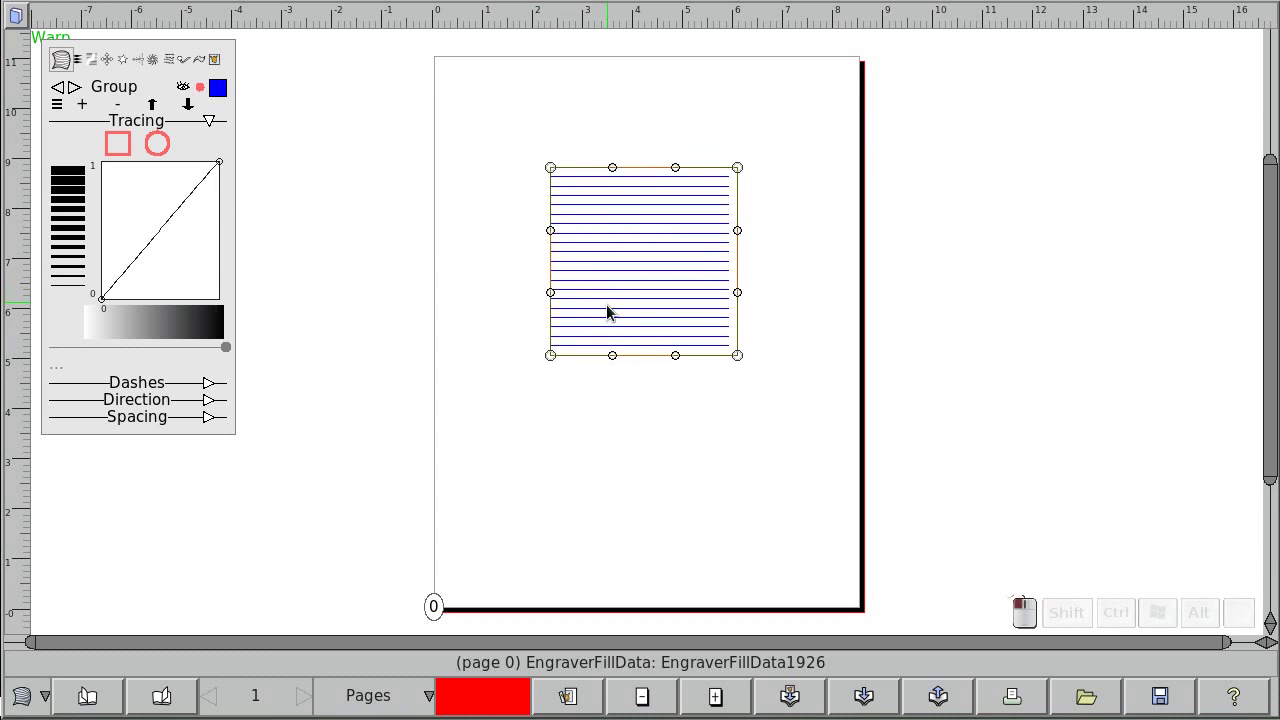
pyautogui.scroll(2, 617, 329)
pyautogui.moveTo(633, 288); pyautogui.dragTo(587, 377)
# Warp the fill by curving its left edge and dragging three corners into a skewed shape
pyautogui.scroll(1, 599, 322)
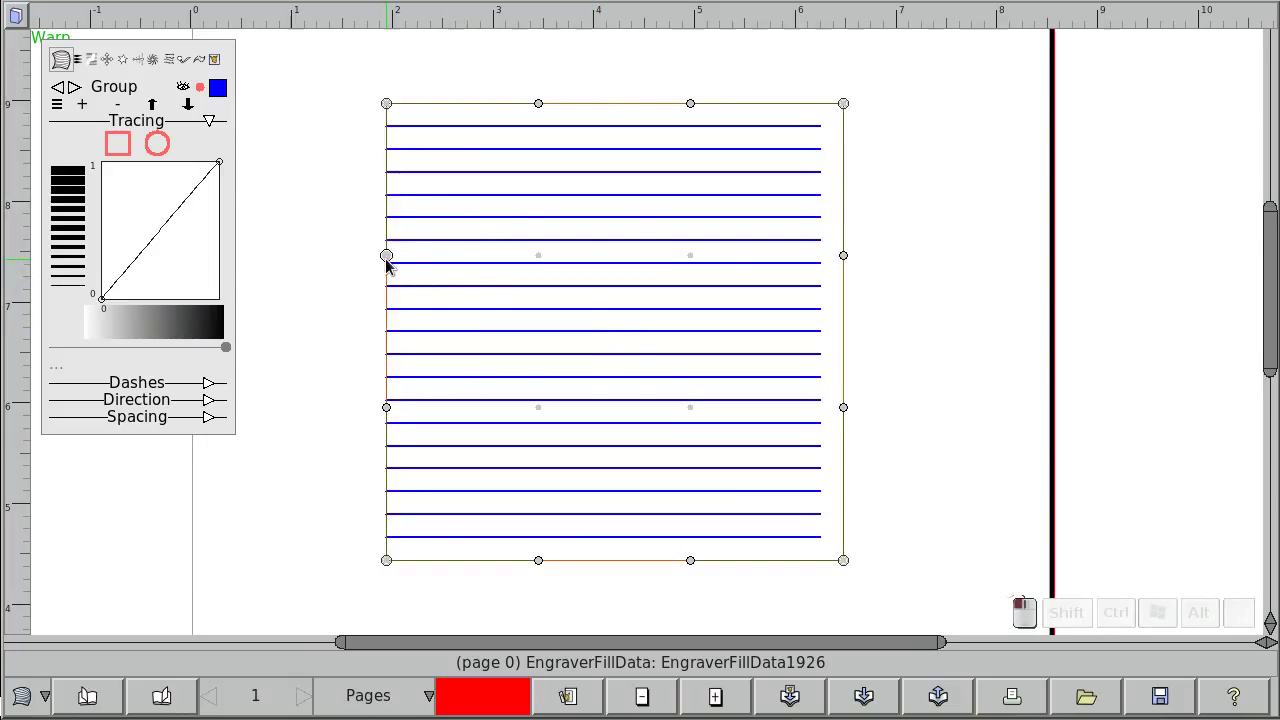
pyautogui.moveTo(387, 259); pyautogui.dragTo(436, 251)
pyautogui.moveTo(390, 97); pyautogui.dragTo(331, 120)
pyautogui.moveTo(845, 105); pyautogui.dragTo(940, 176)
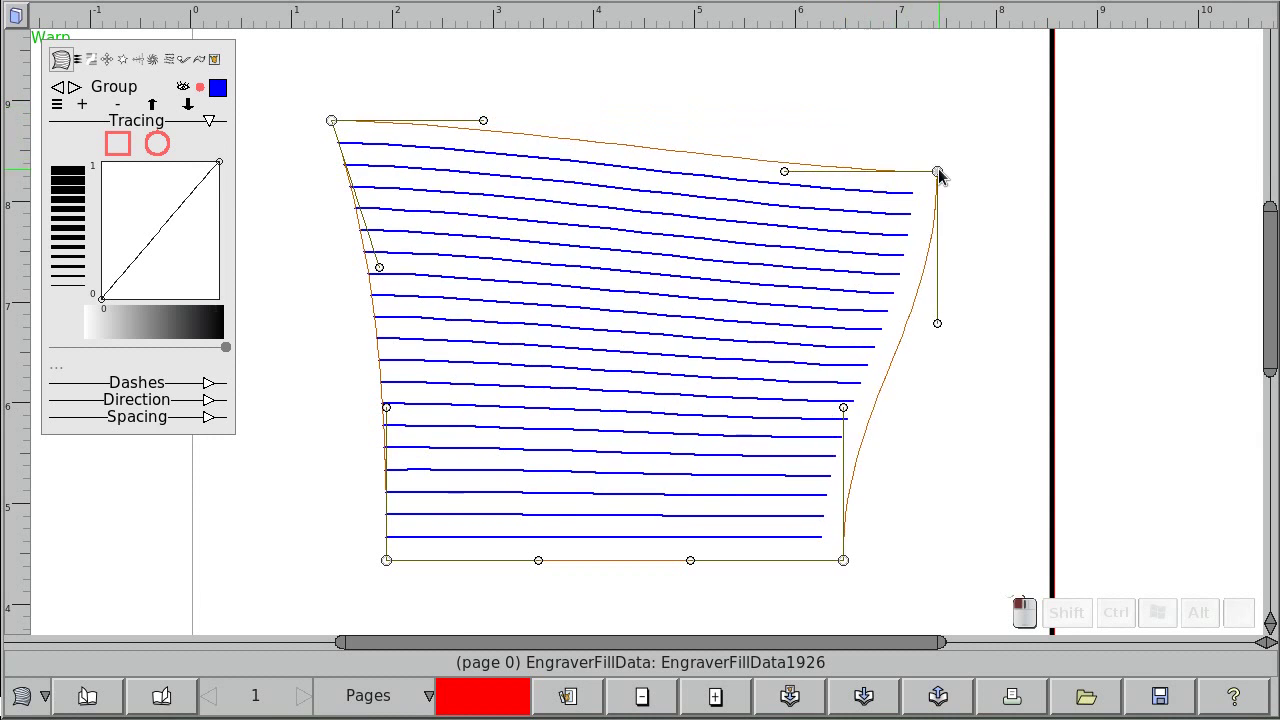
pyautogui.moveTo(386, 562); pyautogui.dragTo(343, 586)
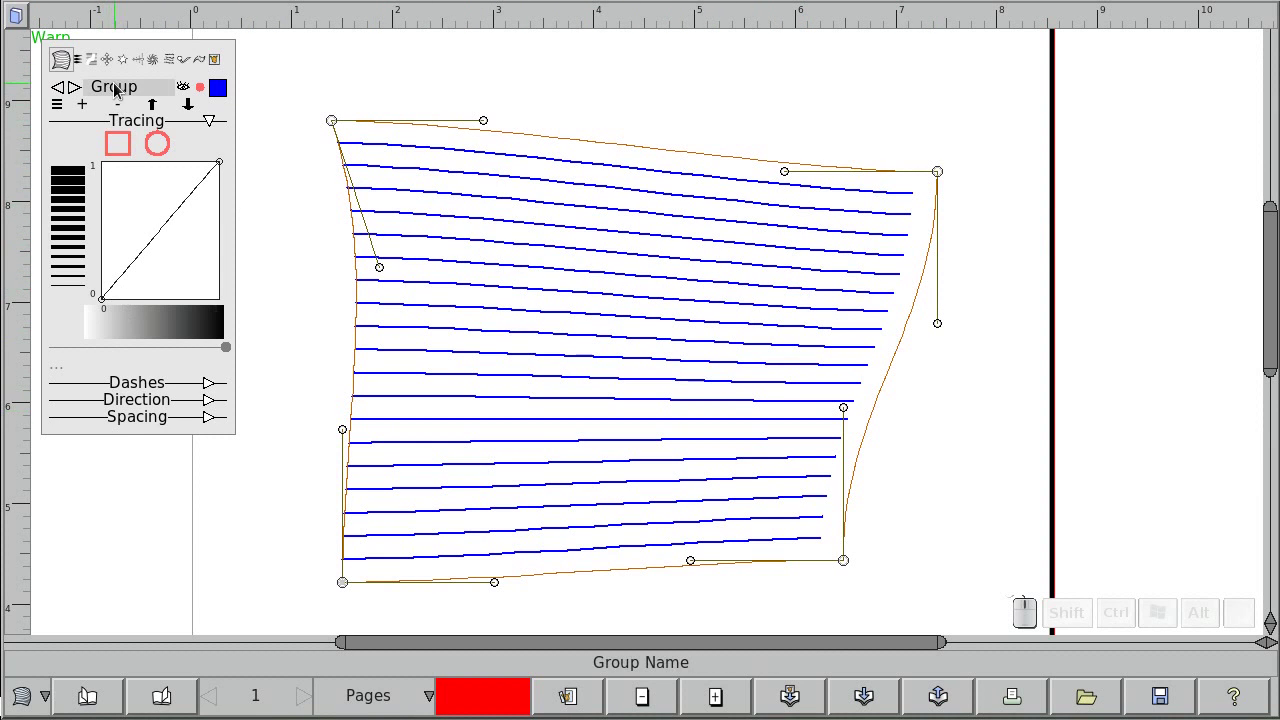
# Show the line group list and add Group2 and Group3 alongside Group
pyautogui.click(58, 106)
pyautogui.click(81, 122)
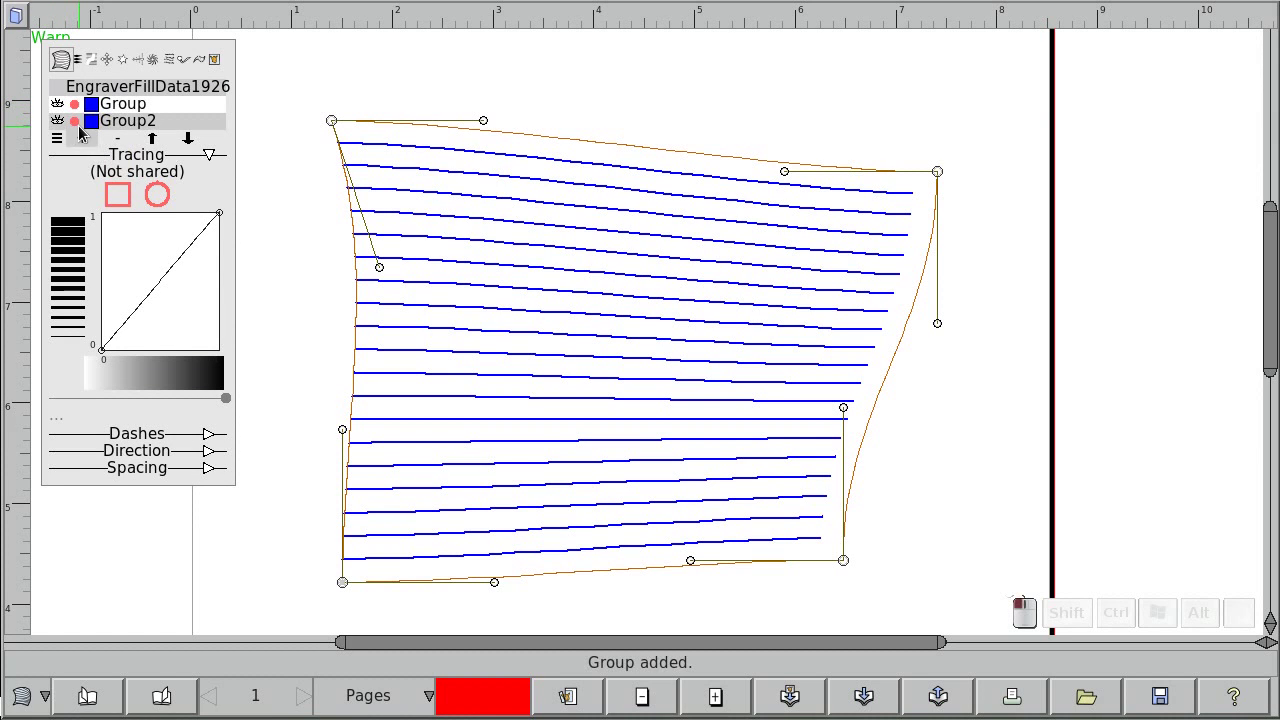
pyautogui.click(81, 143)
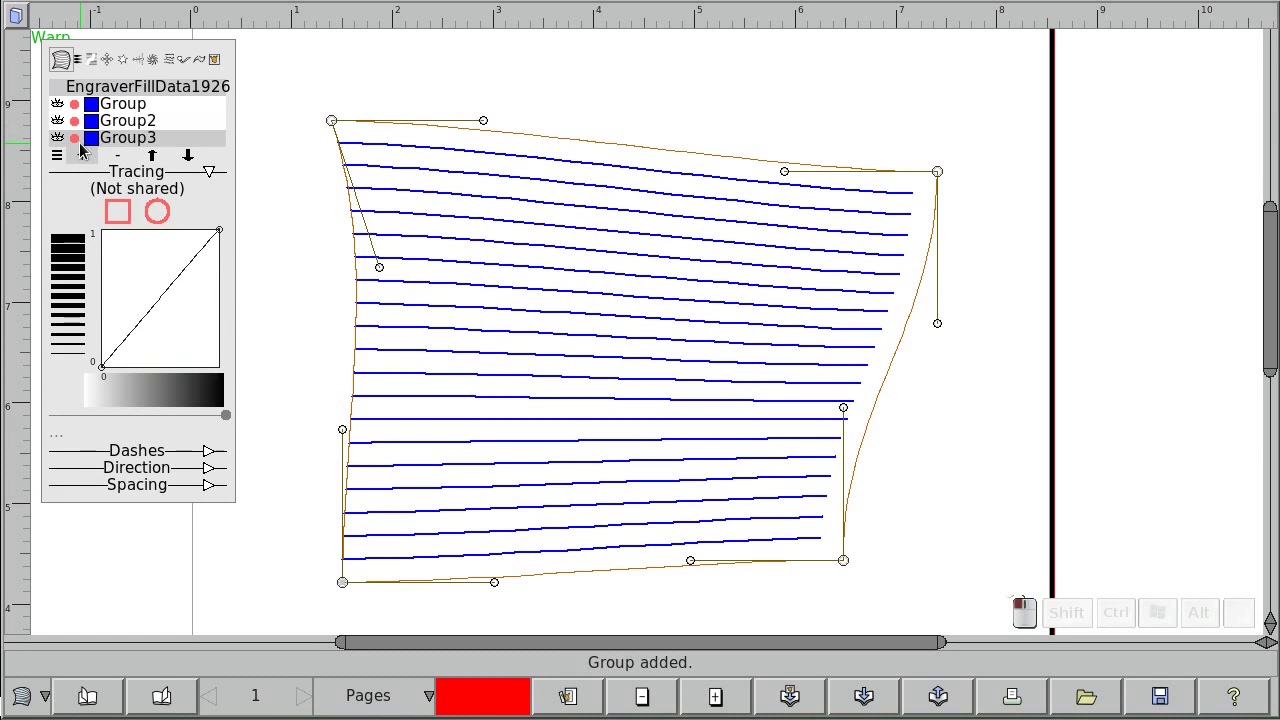
# In orientation mode, rotate Group2 and Group3 lines to opposite diagonals over the horizontal lines
pyautogui.click(184, 62)
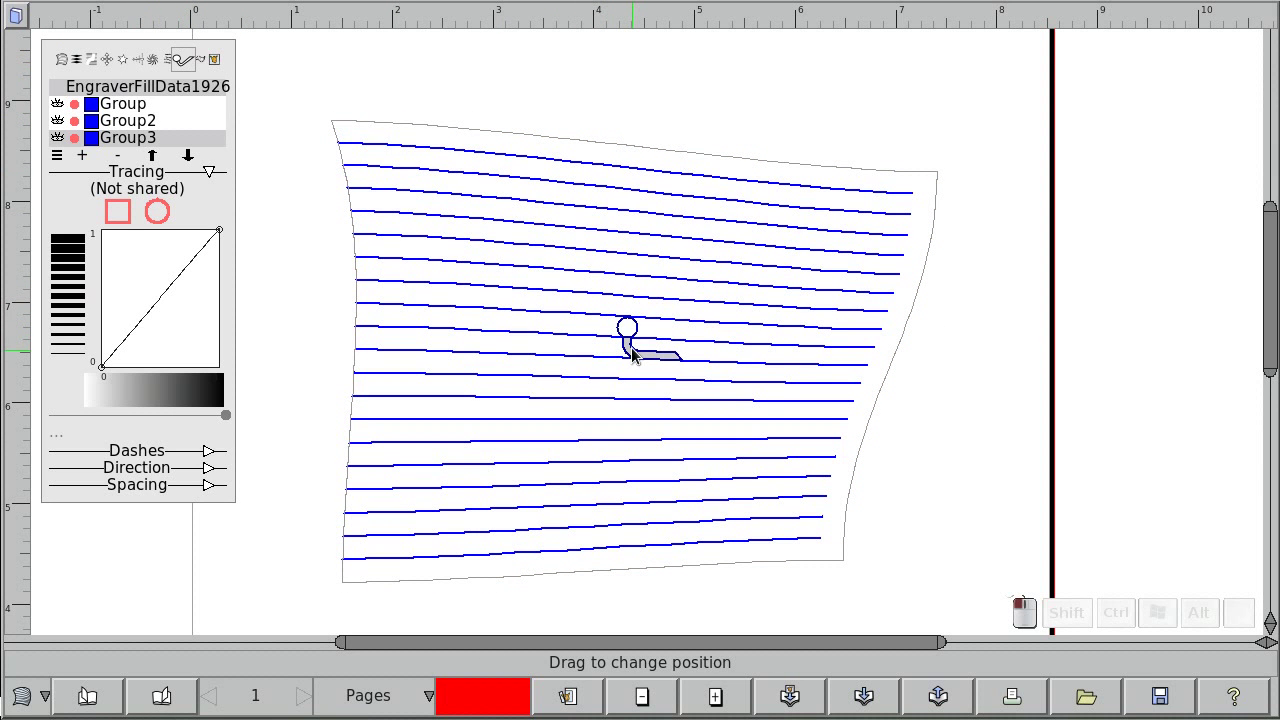
pyautogui.moveTo(633, 355); pyautogui.dragTo(633, 347)
pyautogui.click(132, 106)
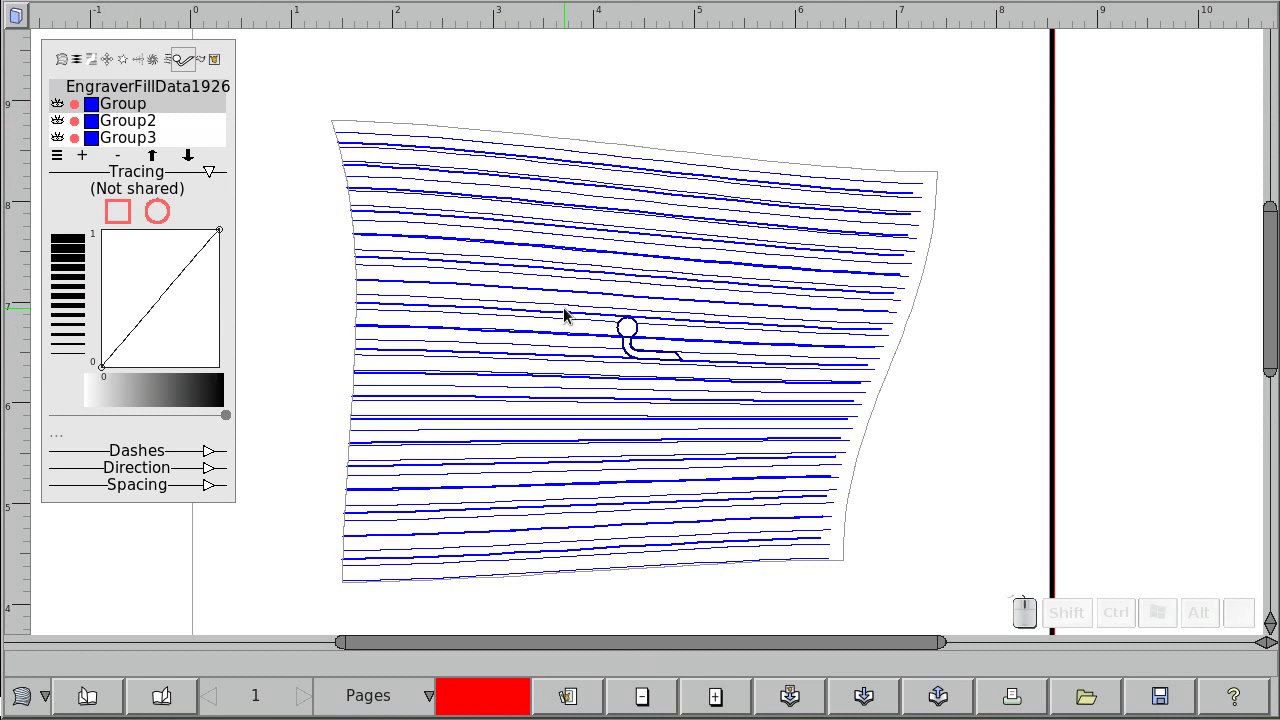
pyautogui.click(128, 123)
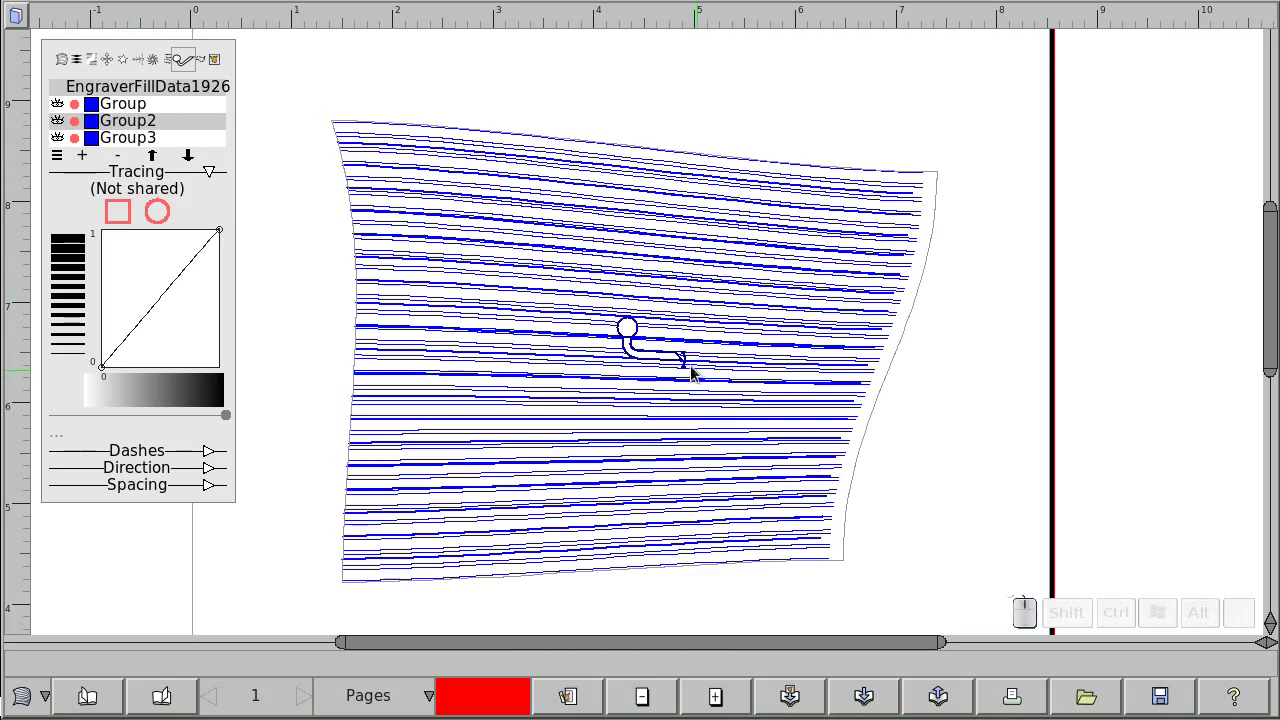
pyautogui.moveTo(689, 362); pyautogui.dragTo(681, 320)
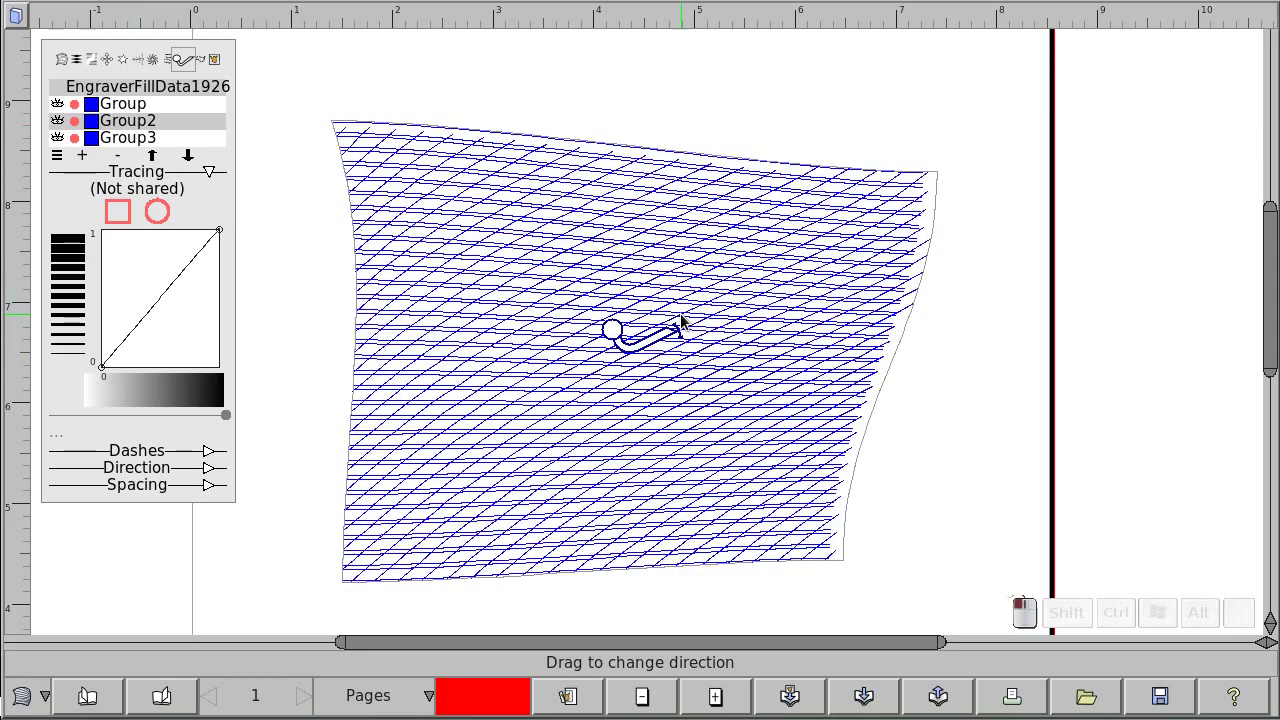
pyautogui.click(152, 137)
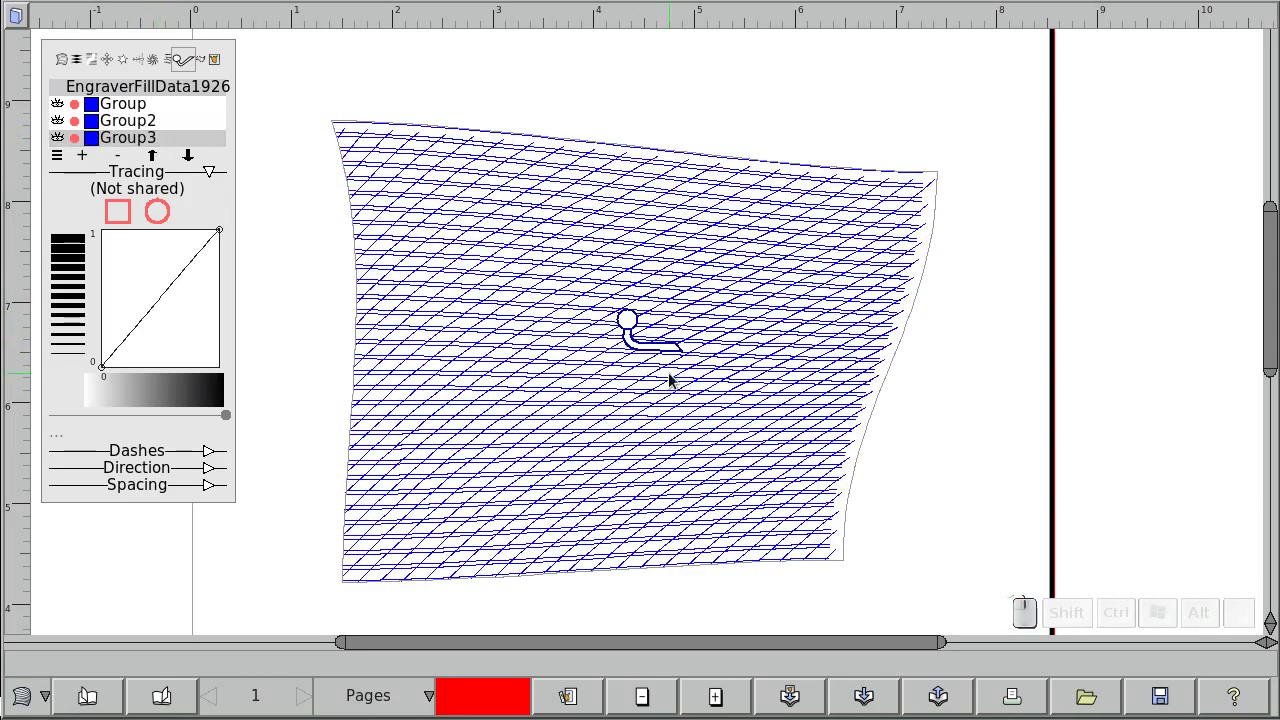
pyautogui.moveTo(679, 366); pyautogui.dragTo(665, 400)
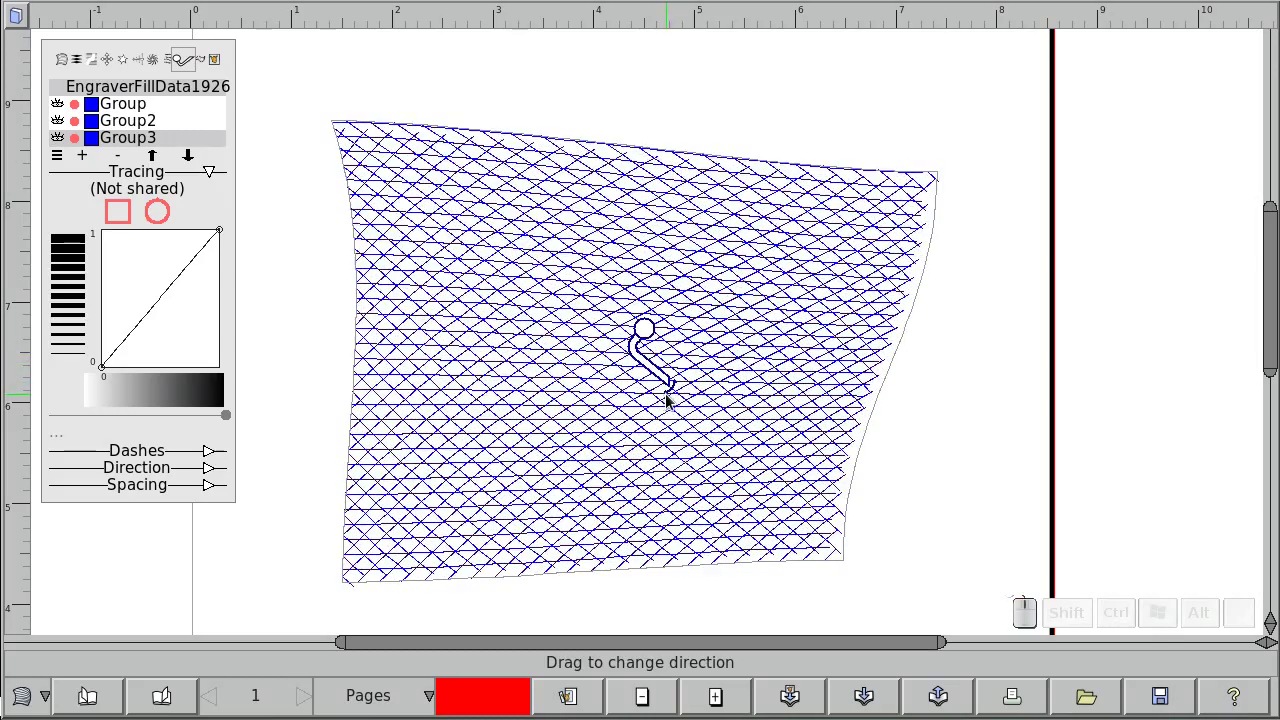
# Toggle Group2's visibility to compare the hatching and check its colour choices
pyautogui.click(58, 120)
pyautogui.click(57, 137)
pyautogui.click(58, 120)
pyautogui.click(92, 121)
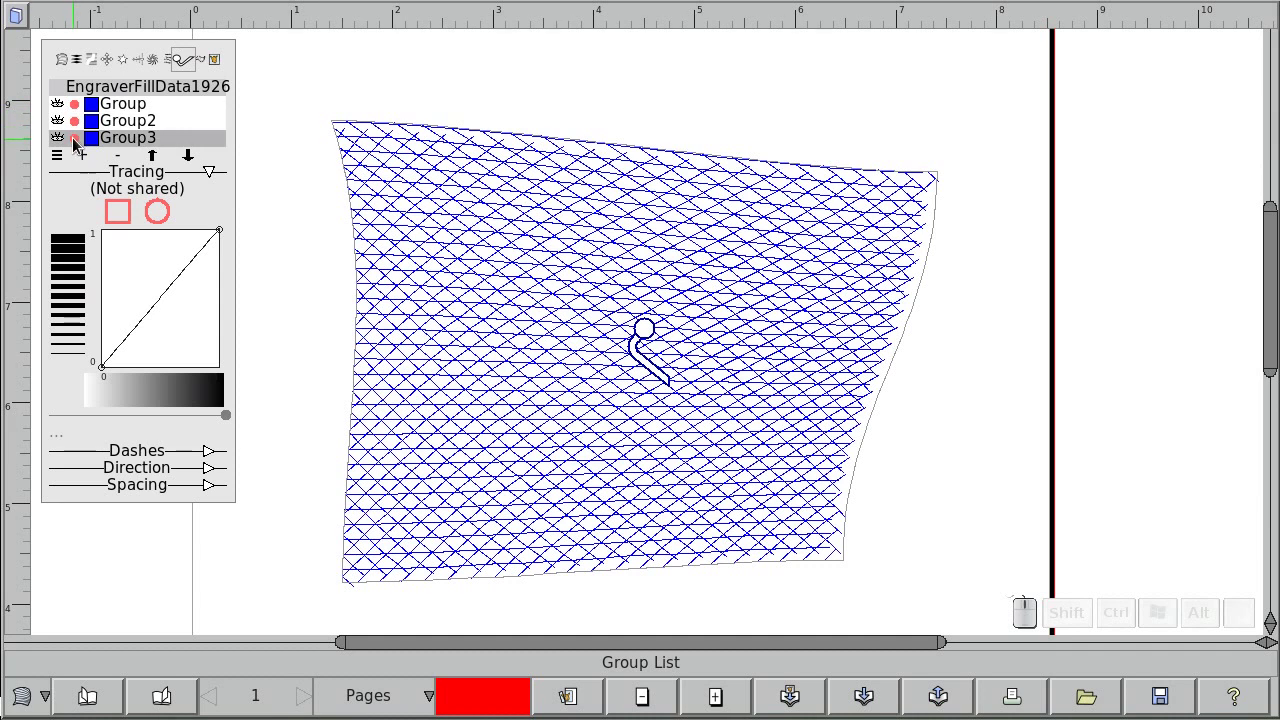
# Enlarge the thickness brush, then thicken and thin back the lower-left hatch lines
pyautogui.click(75, 59)
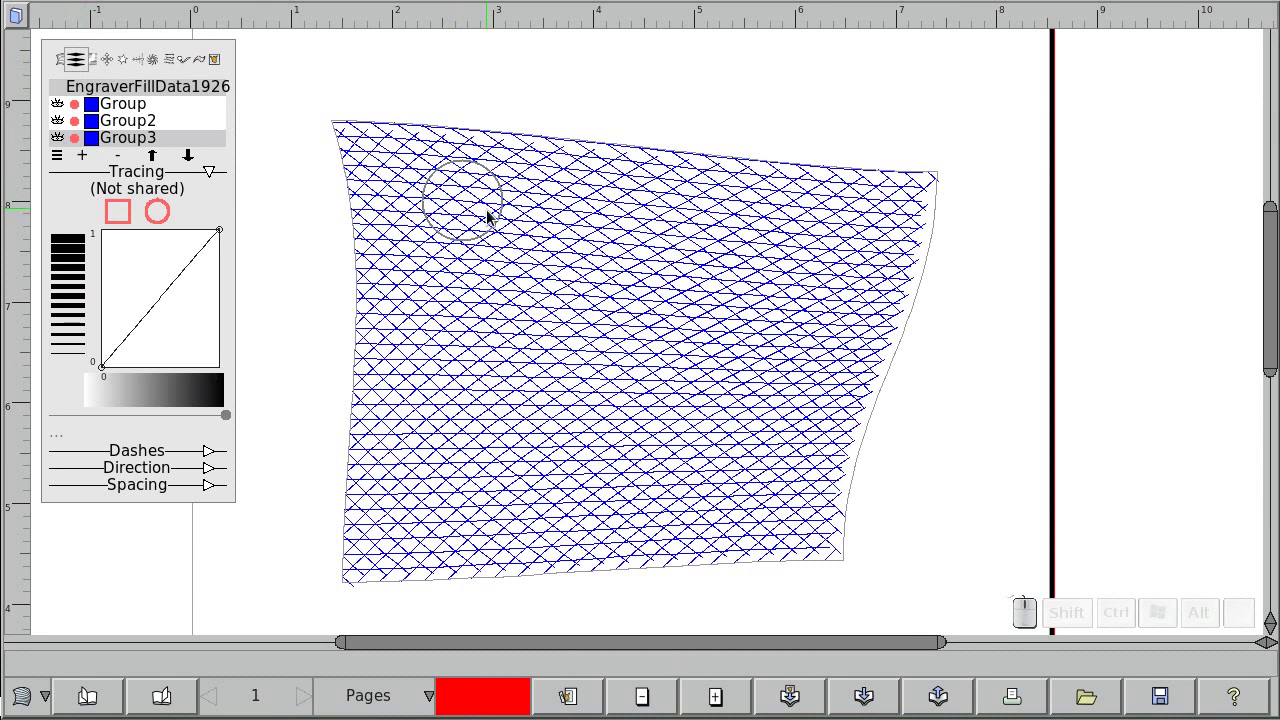
pyautogui.moveTo(489, 222)
pyautogui.mouseDown()
pyautogui.moveTo(511, 271)
pyautogui.moveTo(540, 271)
pyautogui.moveTo(360, 191)
pyautogui.mouseUp()
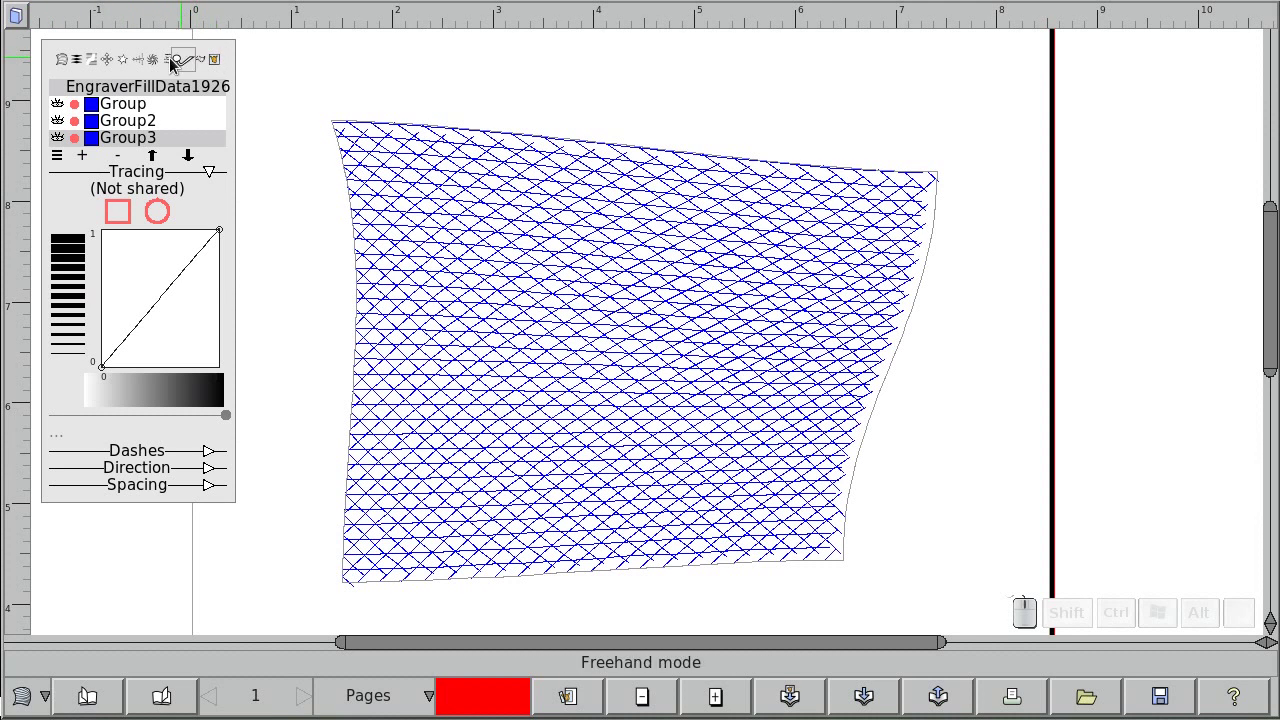
pyautogui.click(76, 59)
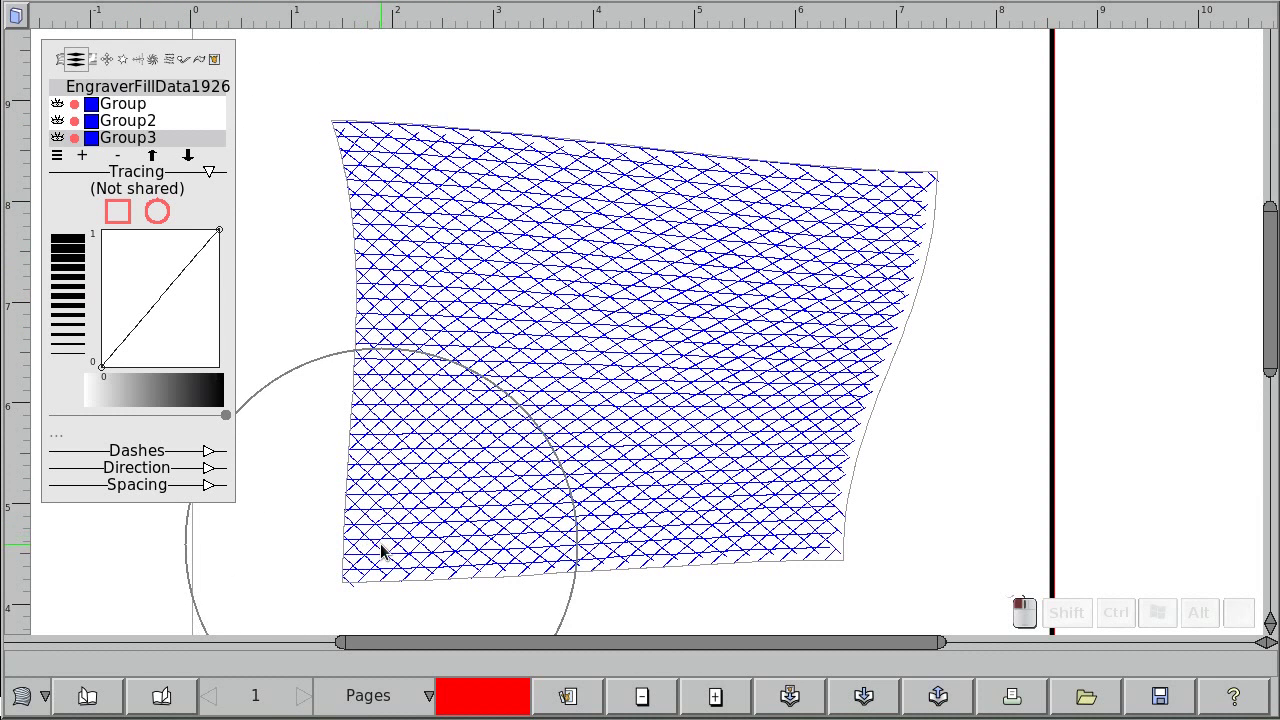
pyautogui.moveTo(380, 549)
pyautogui.mouseDown()
pyautogui.moveTo(396, 516)
pyautogui.moveTo(393, 548)
pyautogui.mouseUp()
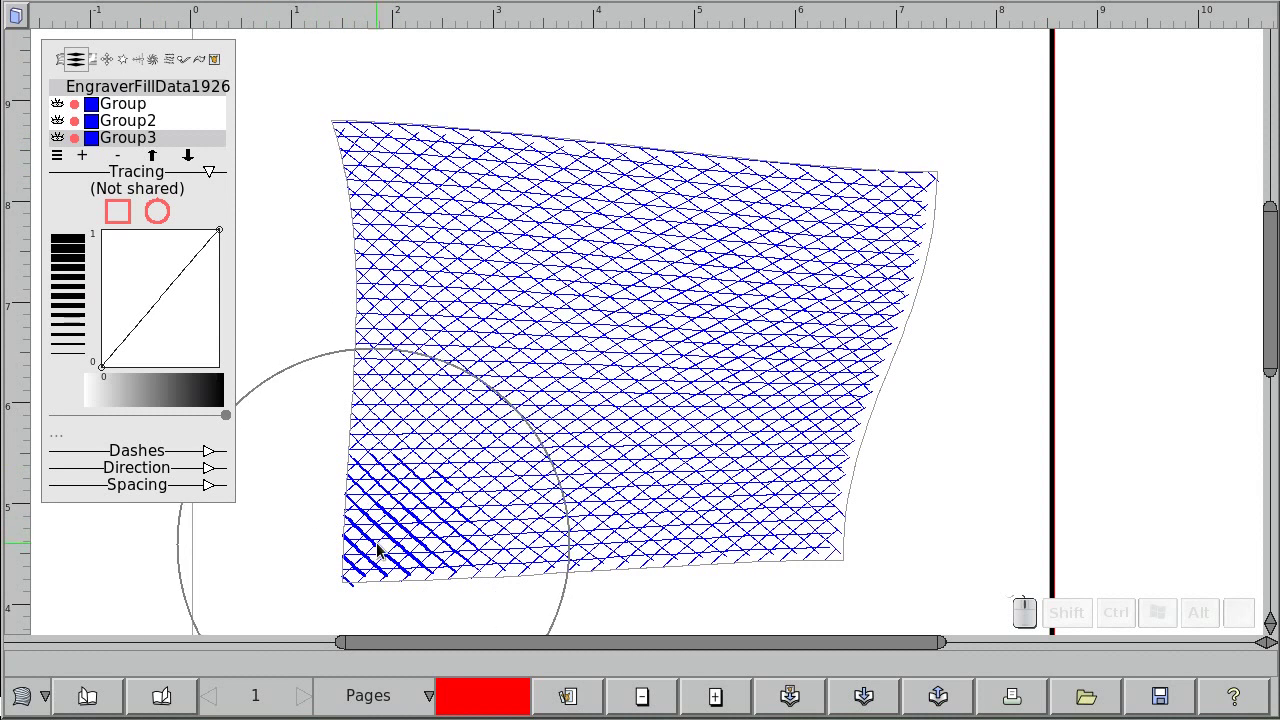
pyautogui.moveTo(387, 540); pyautogui.dragTo(381, 546)
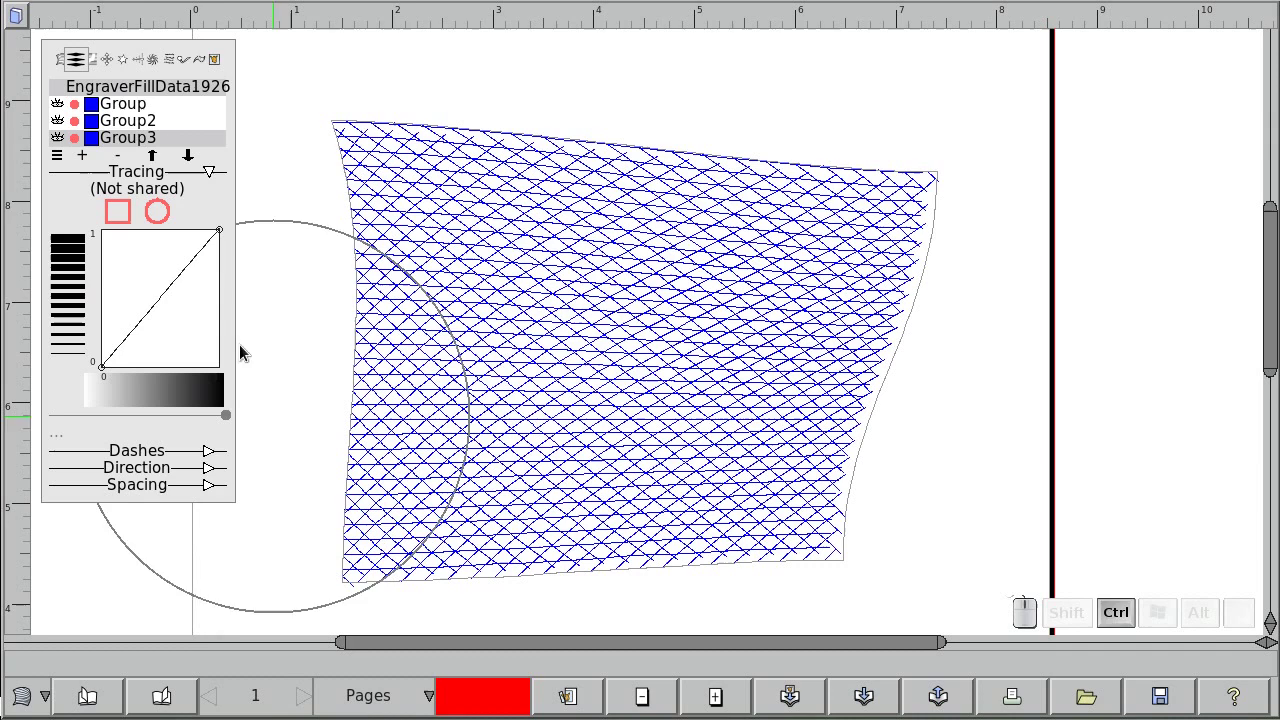
# Include Group2 in thickness edits and thicken the hatching over the lower-left and upper-left areas
pyautogui.click(75, 122)
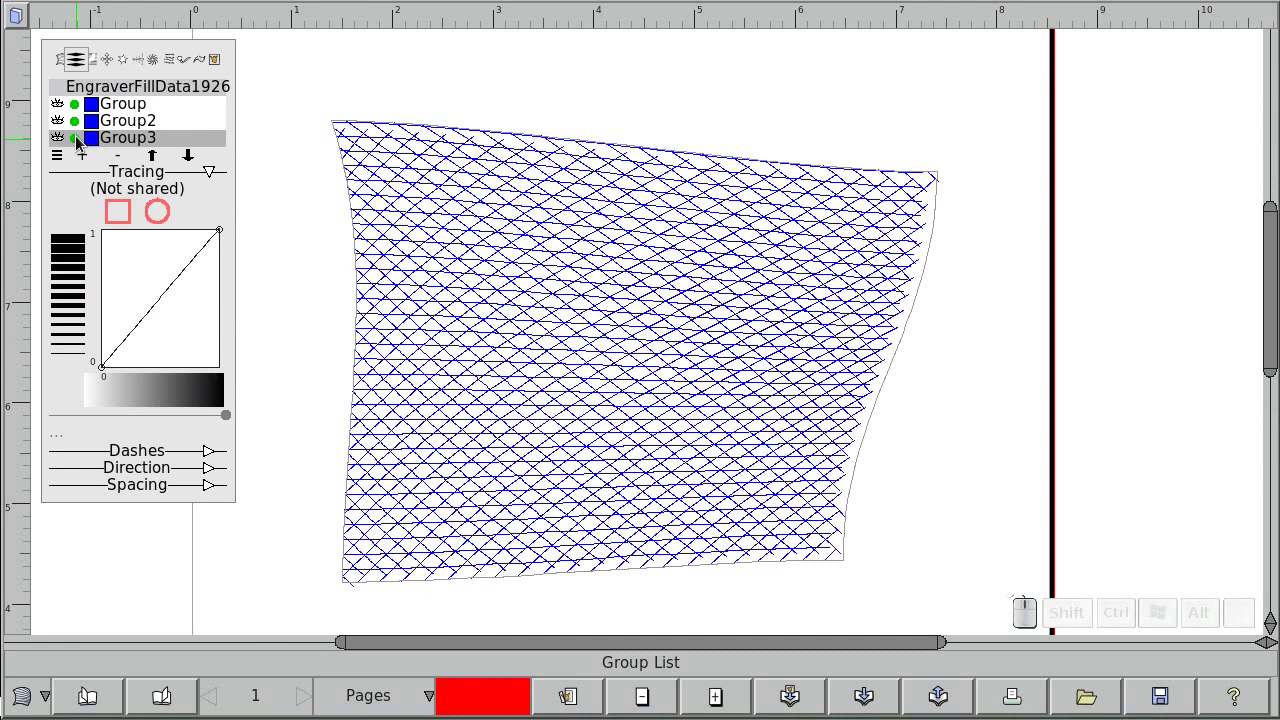
pyautogui.moveTo(383, 509)
pyautogui.mouseDown()
pyautogui.moveTo(396, 541)
pyautogui.moveTo(430, 551)
pyautogui.moveTo(510, 516)
pyautogui.moveTo(384, 304)
pyautogui.moveTo(393, 271)
pyautogui.moveTo(485, 336)
pyautogui.moveTo(589, 478)
pyautogui.moveTo(703, 498)
pyautogui.moveTo(712, 517)
pyautogui.moveTo(660, 518)
pyautogui.moveTo(750, 545)
pyautogui.moveTo(807, 515)
pyautogui.moveTo(798, 443)
pyautogui.moveTo(657, 286)
pyautogui.mouseUp()
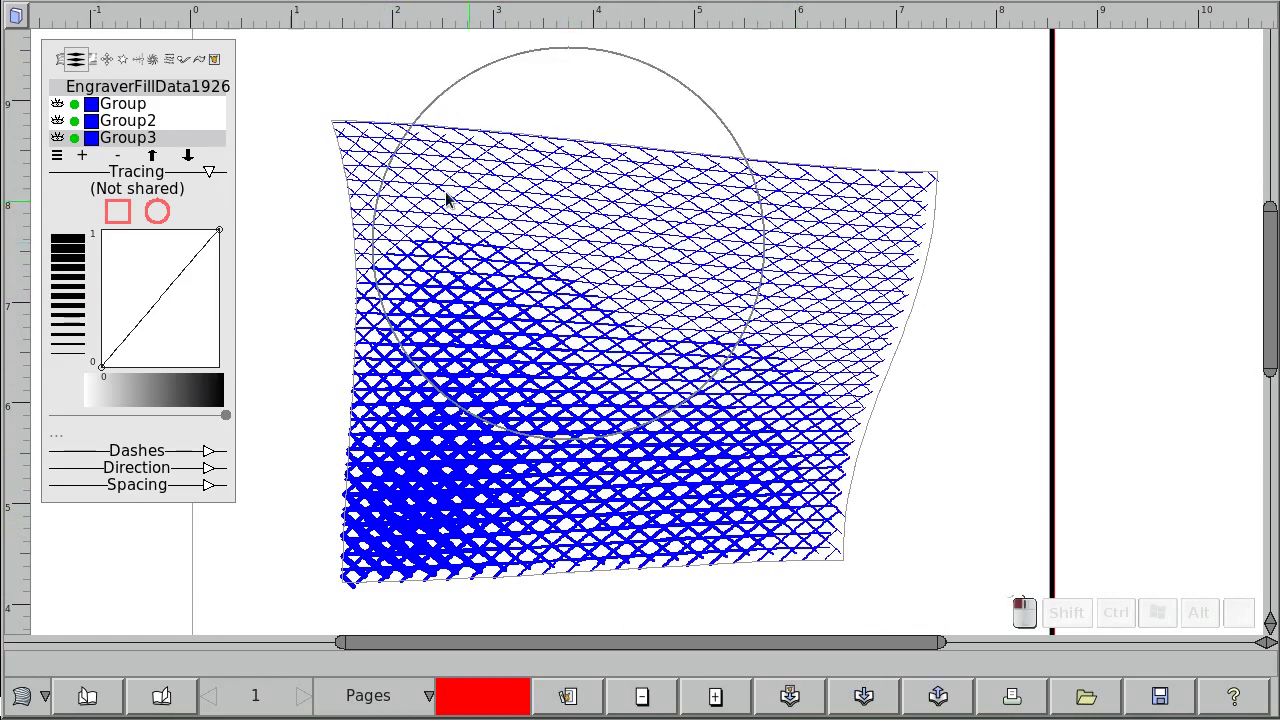
pyautogui.moveTo(543, 223)
pyautogui.mouseDown()
pyautogui.moveTo(394, 180)
pyautogui.moveTo(450, 198)
pyautogui.moveTo(600, 340)
pyautogui.moveTo(680, 515)
pyautogui.moveTo(615, 540)
pyautogui.moveTo(605, 530)
pyautogui.moveTo(623, 566)
pyautogui.moveTo(795, 575)
pyautogui.moveTo(765, 345)
pyautogui.moveTo(396, 262)
pyautogui.moveTo(351, 196)
pyautogui.moveTo(320, 394)
pyautogui.mouseUp()
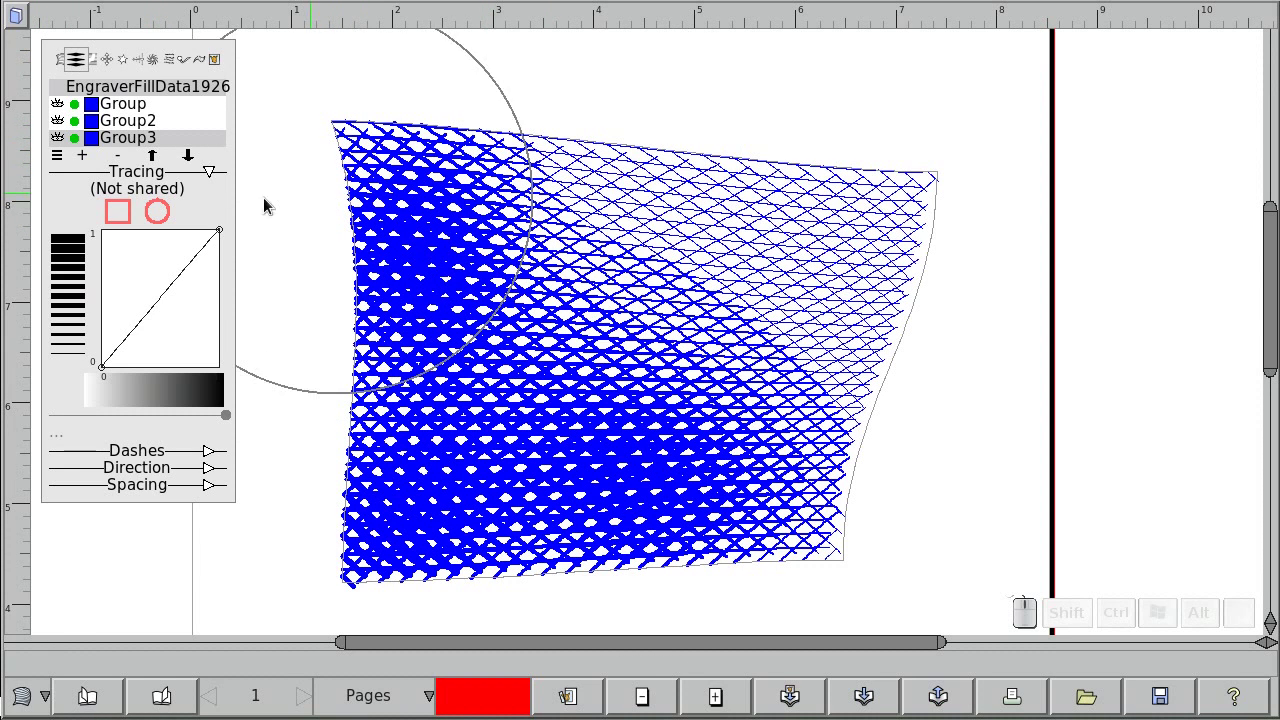
# Expand the Dashes section, collapse Tracing, and test the dash zero threshold before restoring it
pyautogui.click(140, 460)
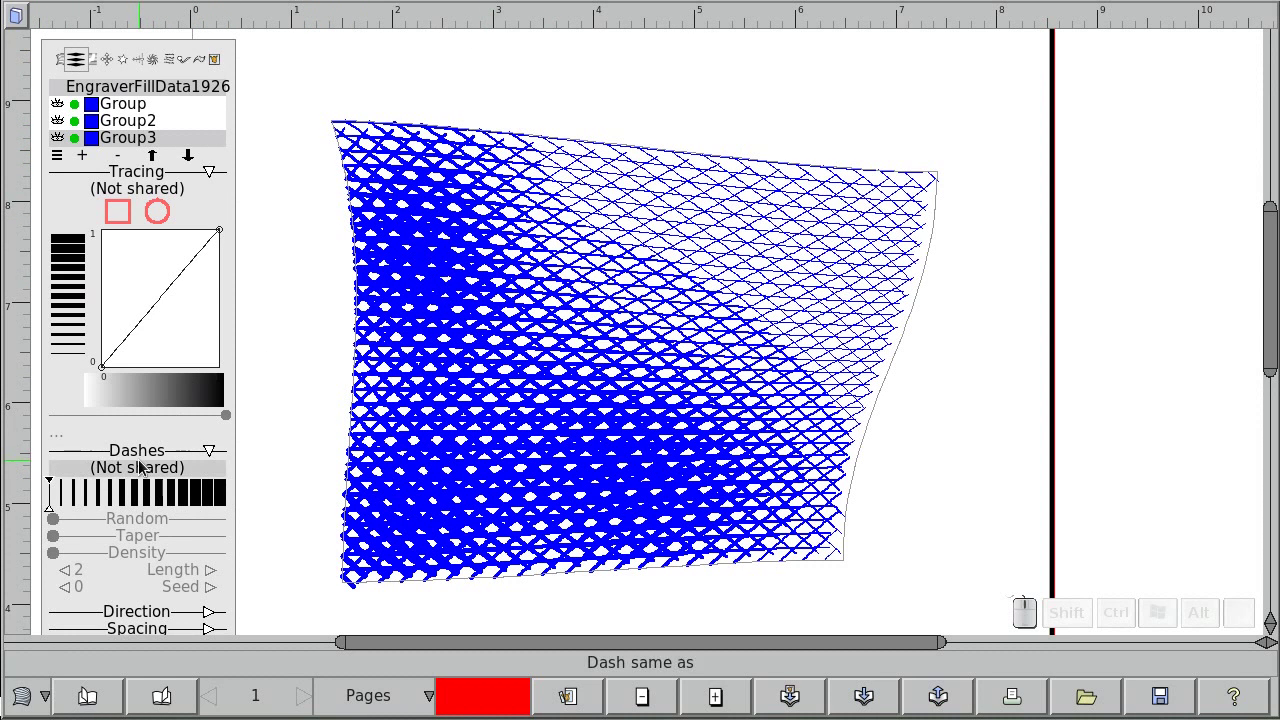
pyautogui.scroll(-2, 137, 468)
pyautogui.scroll(1, 163, 525)
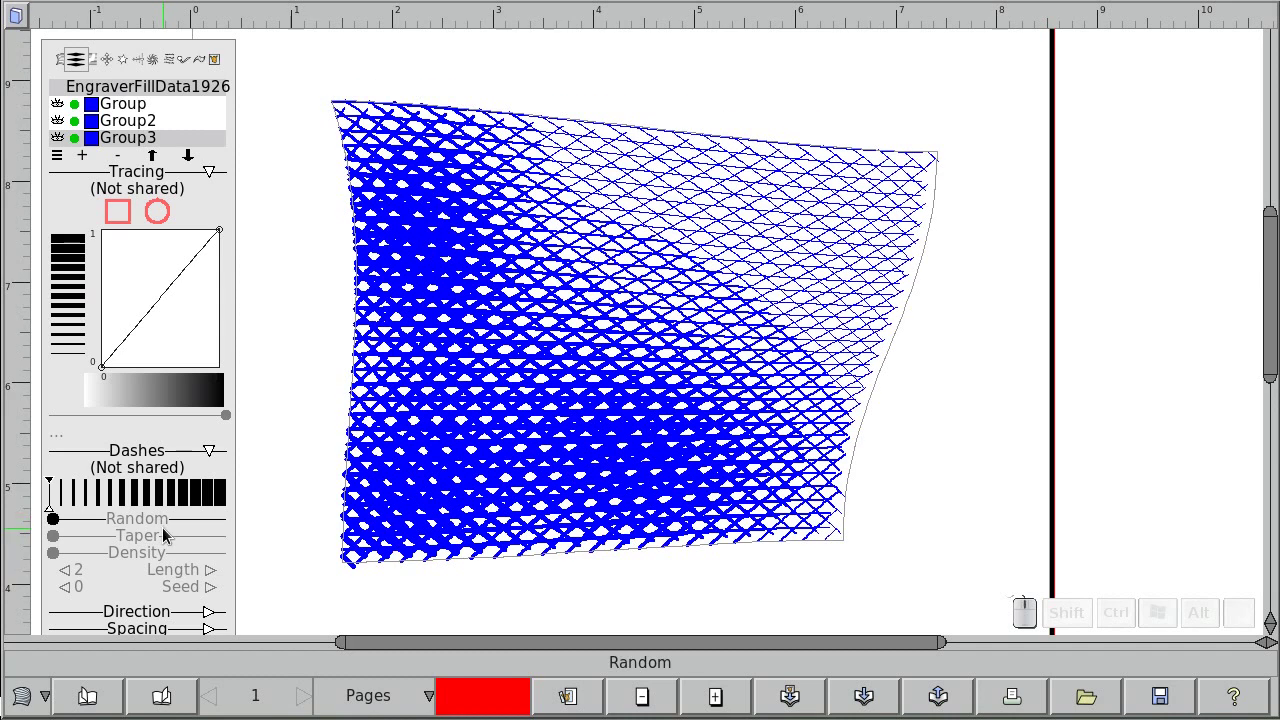
pyautogui.click(193, 176)
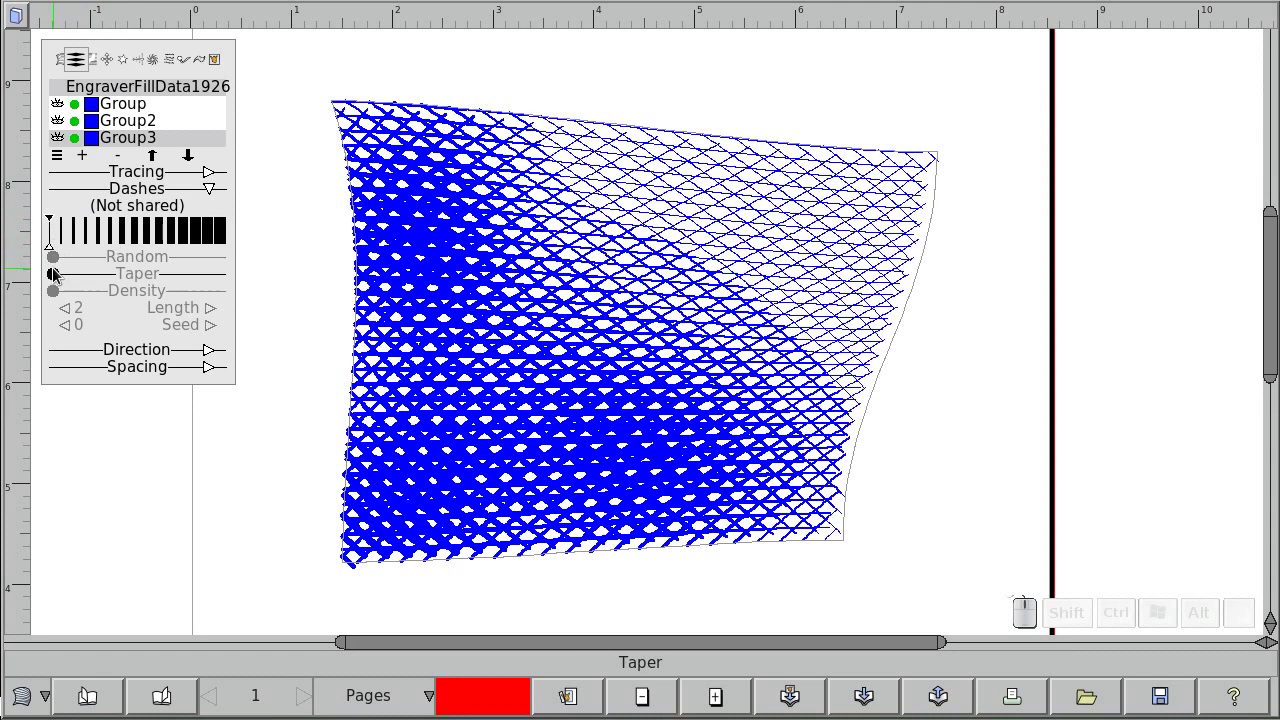
pyautogui.moveTo(60, 250)
pyautogui.mouseDown()
pyautogui.moveTo(108, 250)
pyautogui.moveTo(55, 250)
pyautogui.mouseUp()
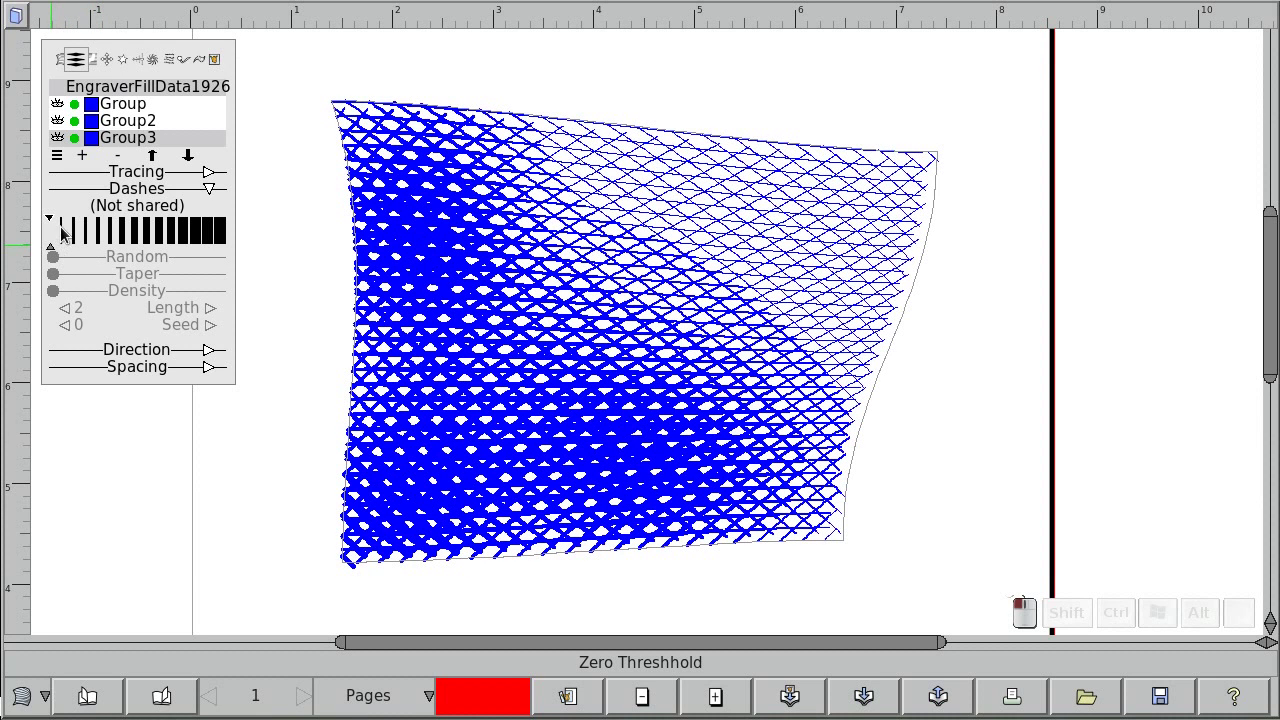
# Select Group, hide Group2 and Group3, and raise the dash threshold to break right-hand lines into short dashes
pyautogui.click(122, 105)
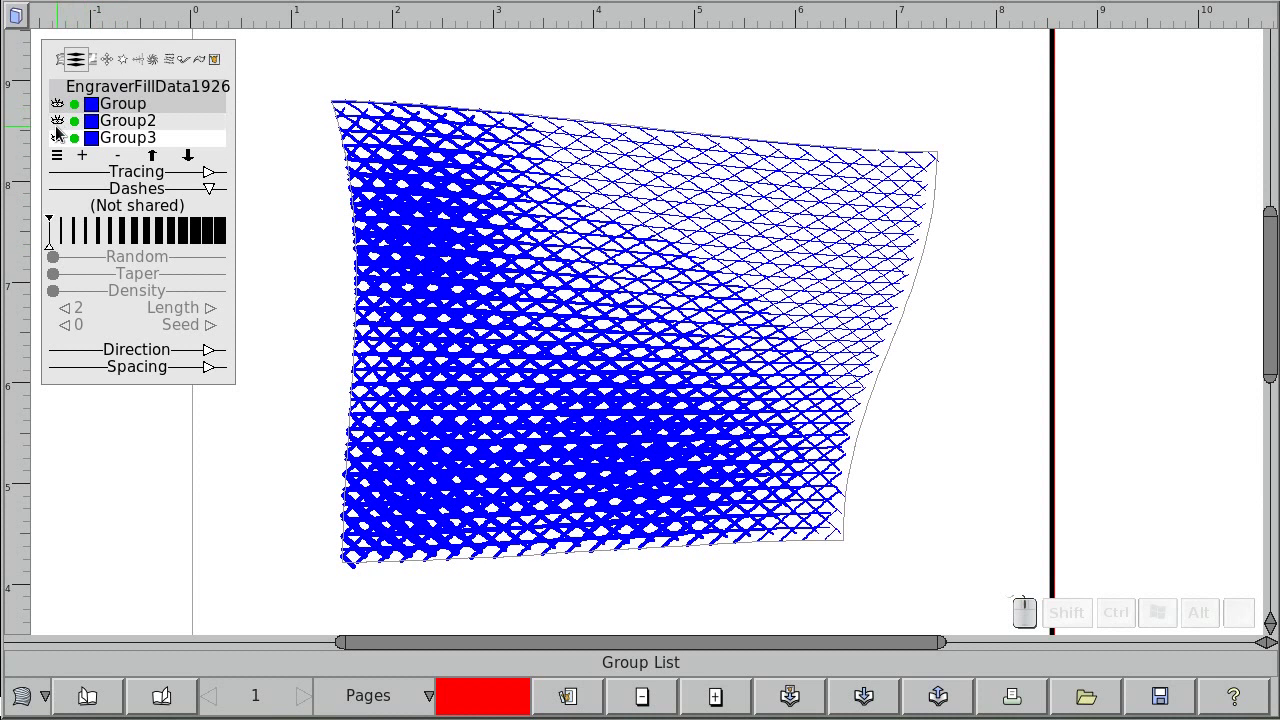
pyautogui.click(57, 121)
pyautogui.click(57, 139)
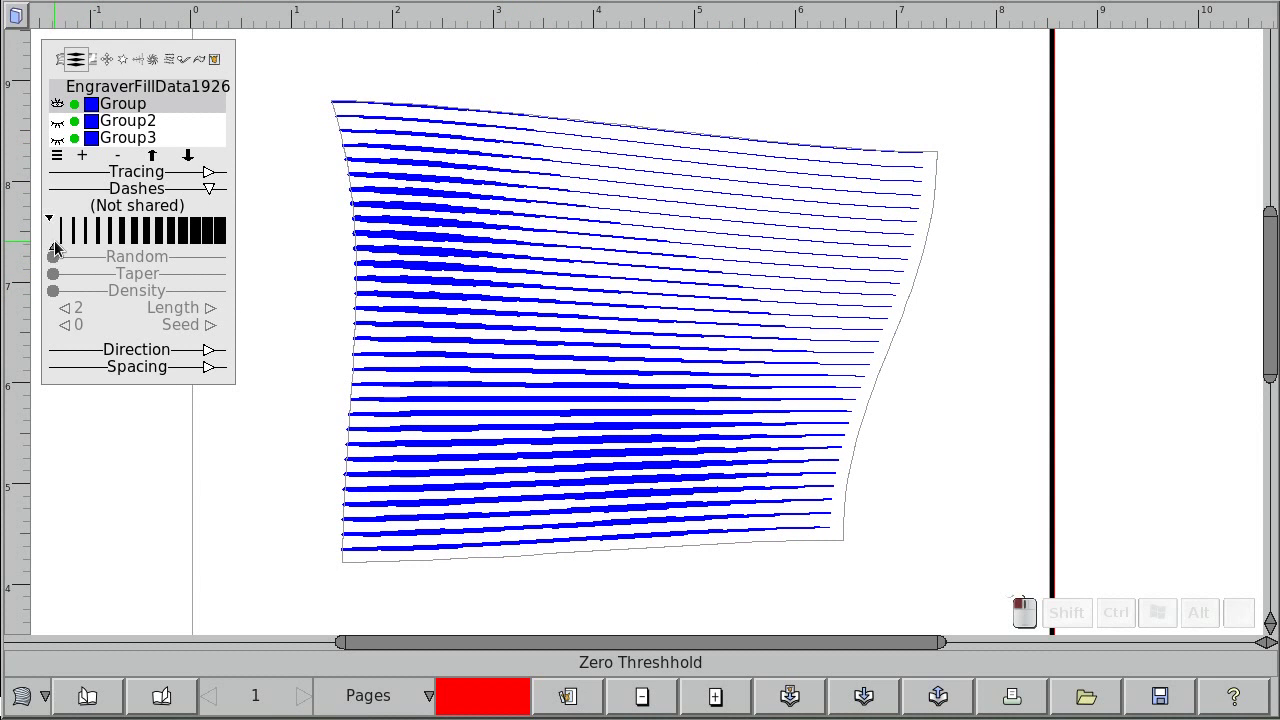
pyautogui.moveTo(55, 248)
pyautogui.mouseDown()
pyautogui.moveTo(82, 245)
pyautogui.moveTo(48, 238)
pyautogui.mouseUp()
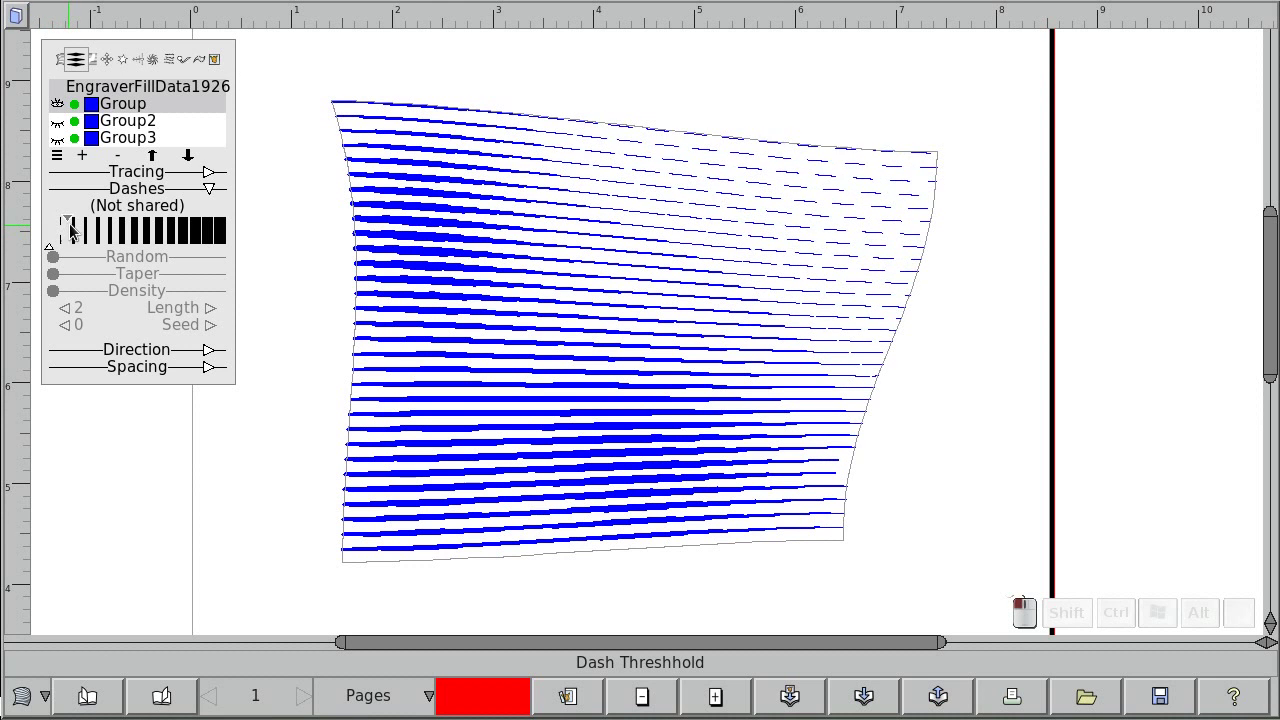
pyautogui.moveTo(71, 229); pyautogui.dragTo(87, 223)
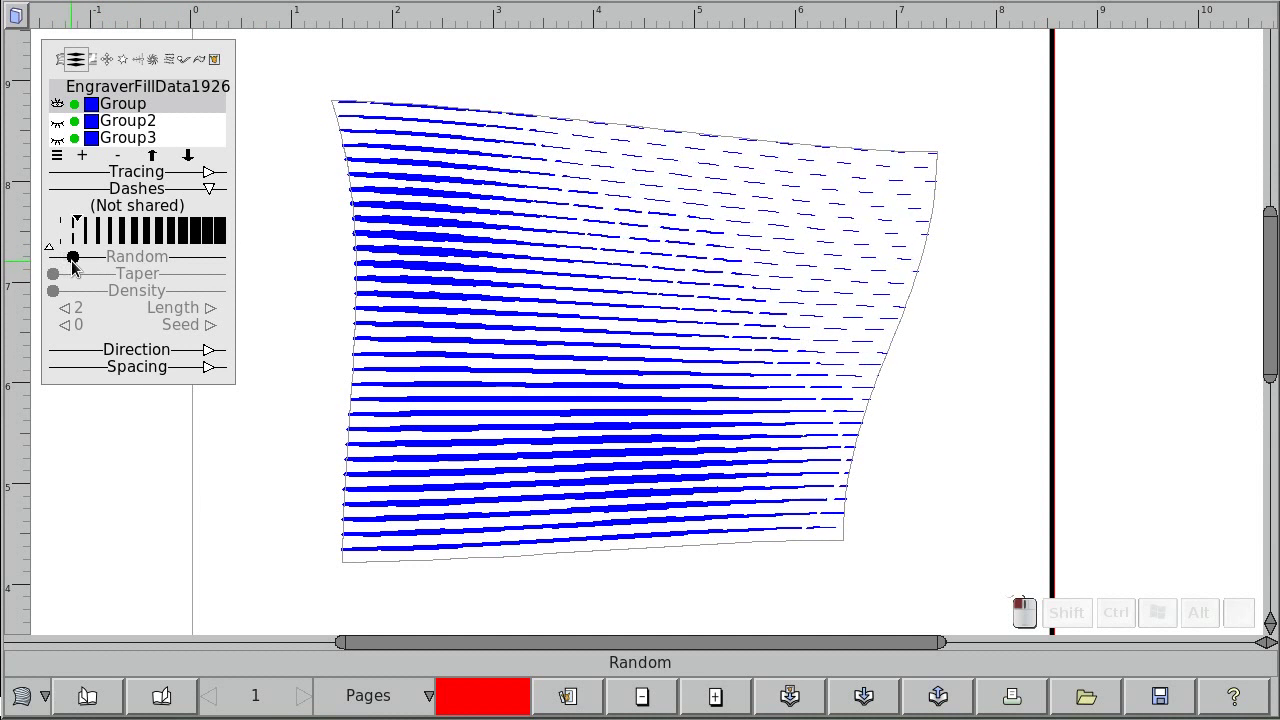
# Randomize the dash pattern, zoom in, and thin the dashes near the fill's top-right
pyautogui.moveTo(152, 278)
pyautogui.mouseDown()
pyautogui.moveTo(224, 268)
pyautogui.moveTo(155, 274)
pyautogui.mouseUp()
pyautogui.scroll(6, 863, 229)
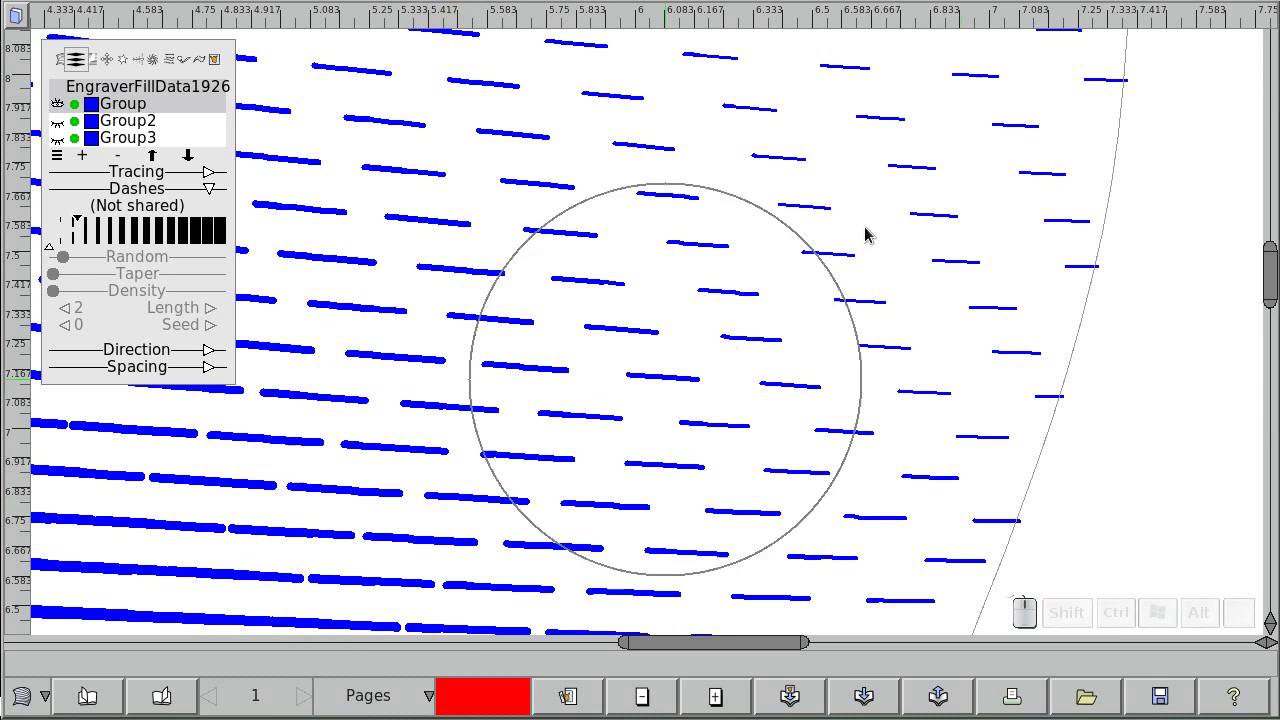
pyautogui.scroll(1, 966, 323)
pyautogui.scroll(6, 966, 323)
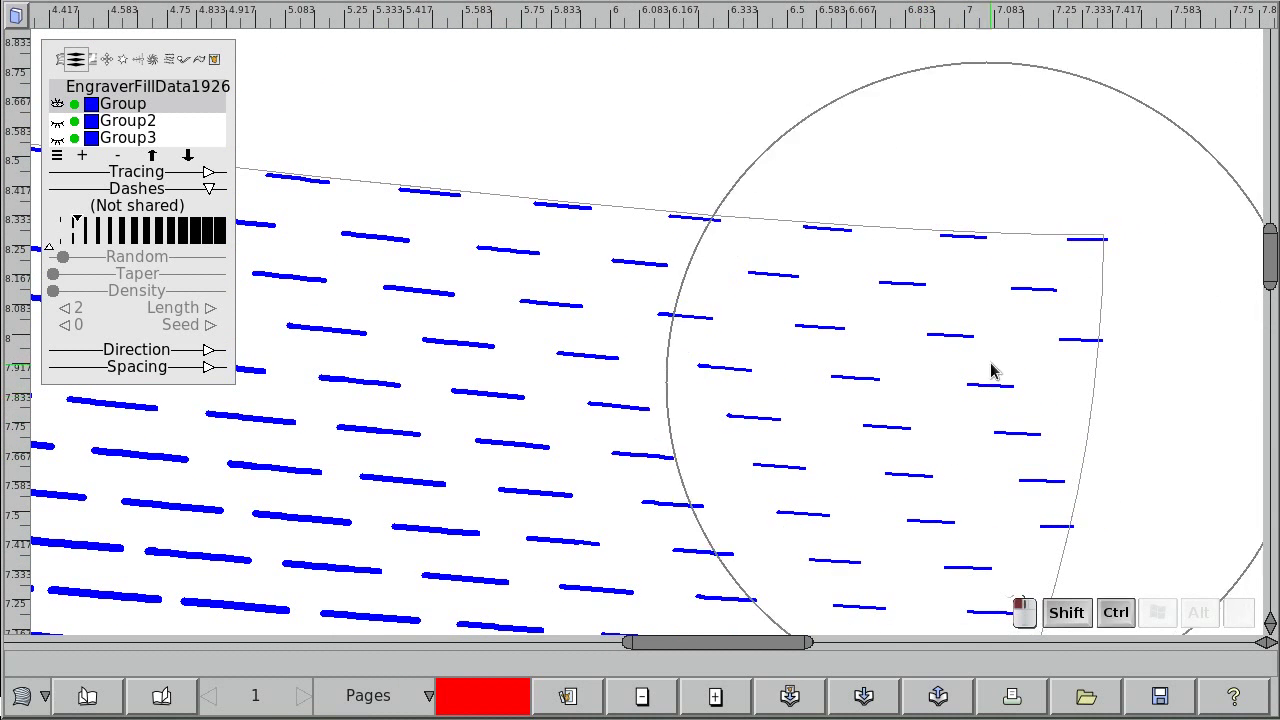
pyautogui.moveTo(991, 365)
pyautogui.mouseDown()
pyautogui.moveTo(973, 321)
pyautogui.moveTo(884, 351)
pyautogui.moveTo(698, 344)
pyautogui.moveTo(663, 314)
pyautogui.moveTo(666, 445)
pyautogui.moveTo(865, 502)
pyautogui.moveTo(830, 504)
pyautogui.moveTo(638, 465)
pyautogui.moveTo(485, 310)
pyautogui.moveTo(644, 438)
pyautogui.moveTo(964, 395)
pyautogui.moveTo(1089, 320)
pyautogui.mouseUp()
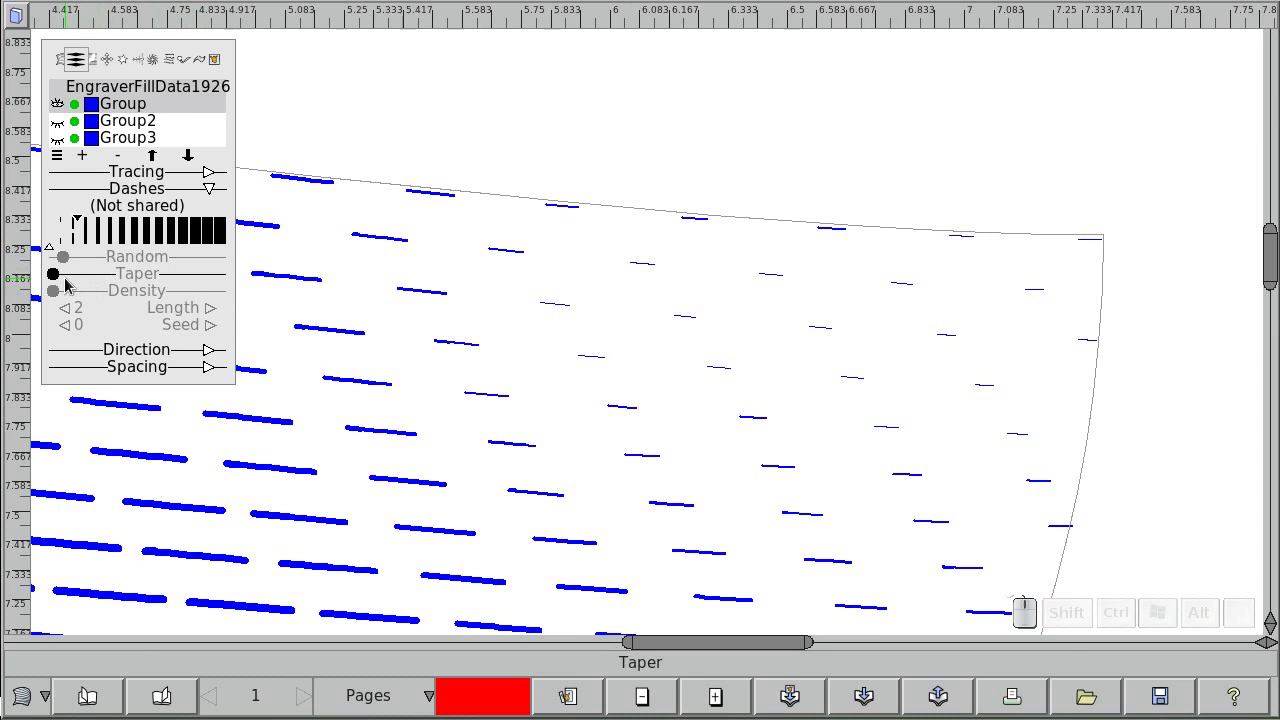
# Increase the dash taper, lower the minimum dash density, and lengthen dashes to about 3.1
pyautogui.moveTo(58, 276); pyautogui.dragTo(62, 278)
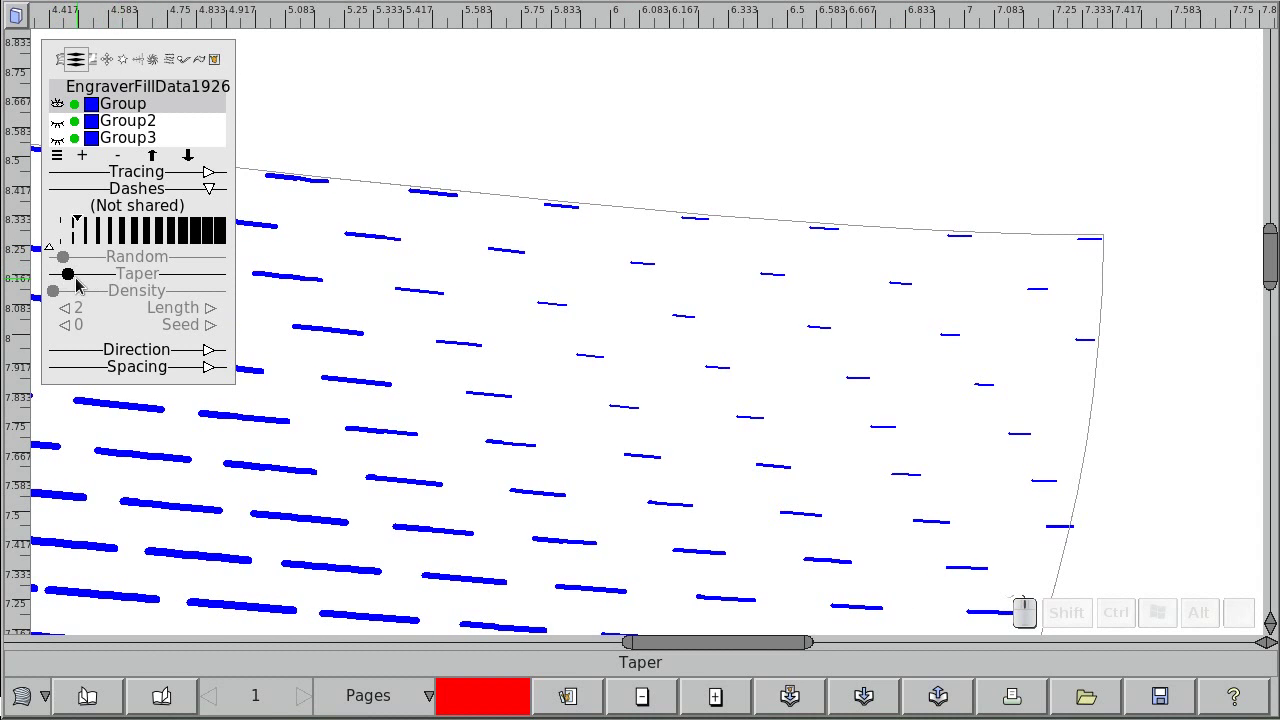
pyautogui.moveTo(69, 277)
pyautogui.mouseDown()
pyautogui.moveTo(84, 277)
pyautogui.moveTo(55, 276)
pyautogui.mouseUp()
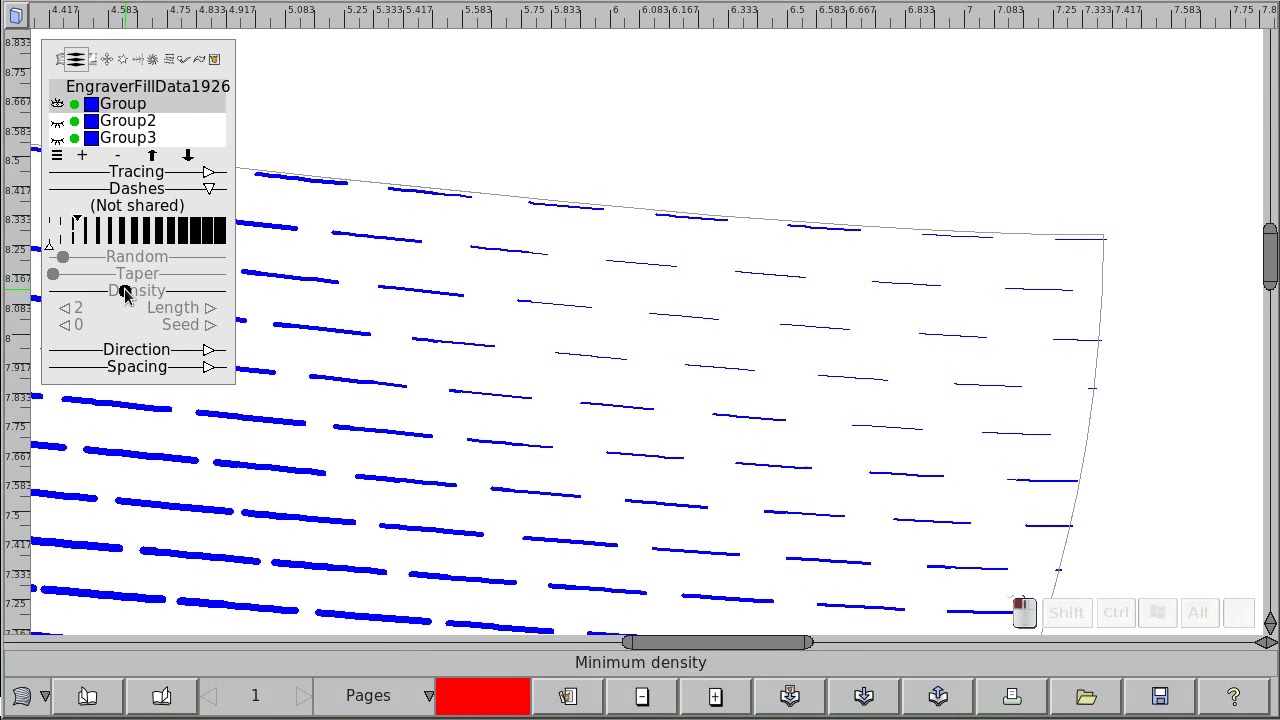
pyautogui.moveTo(121, 291); pyautogui.dragTo(72, 302)
pyautogui.scroll(-4, 603, 397)
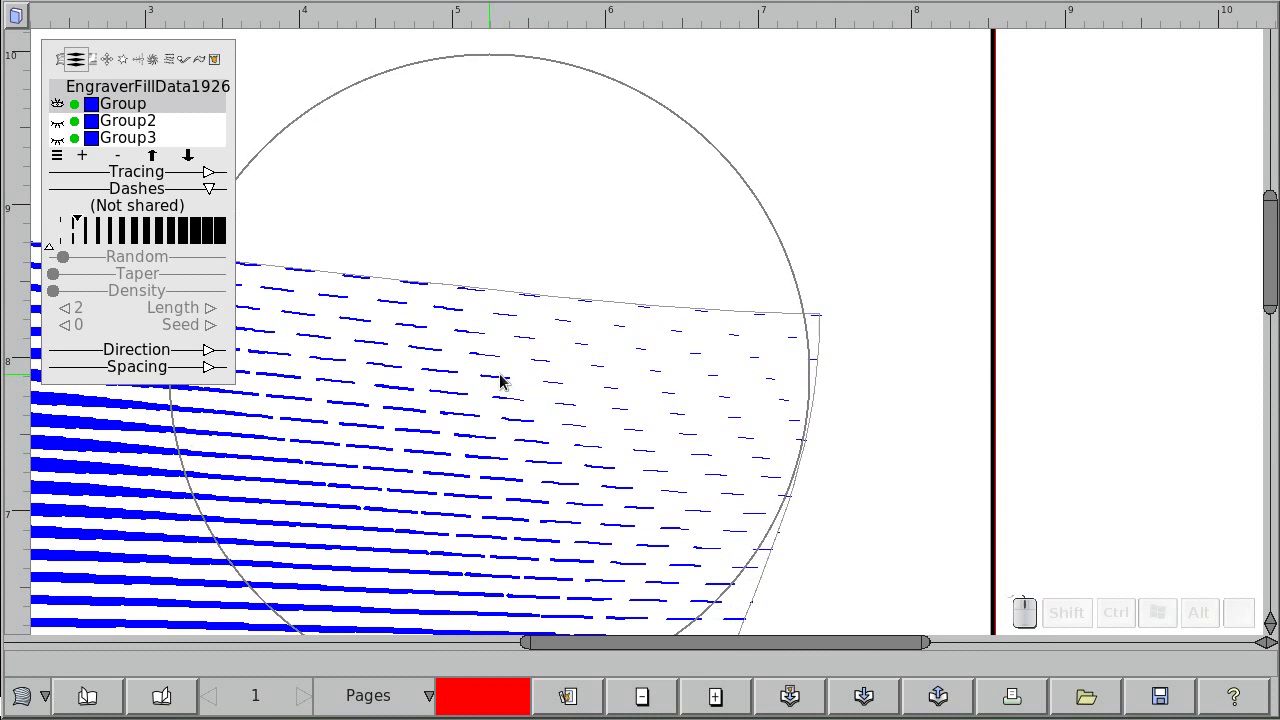
pyautogui.moveTo(134, 311); pyautogui.dragTo(141, 258)
# Bring the whole engraving back into view and raise the dash threshold for more gaps
pyautogui.scroll(-2, 406, 360)
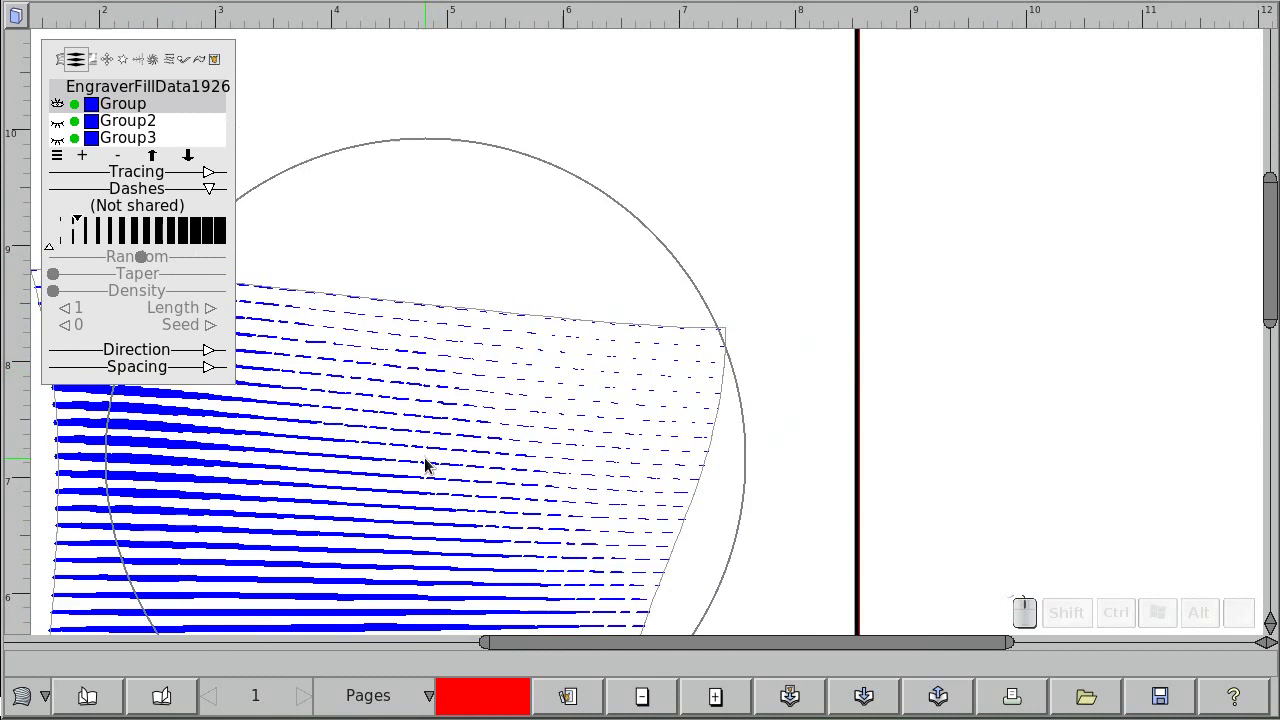
pyautogui.moveTo(429, 466); pyautogui.dragTo(679, 310)
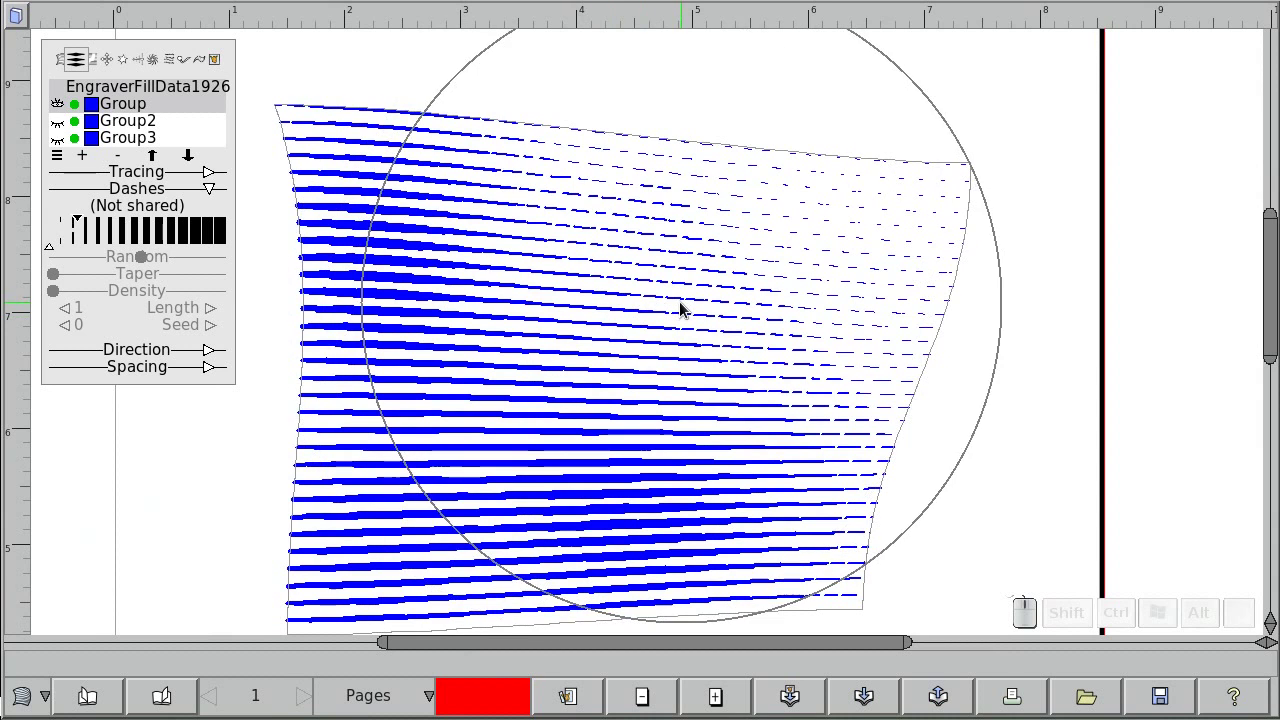
pyautogui.moveTo(88, 229); pyautogui.dragTo(92, 229)
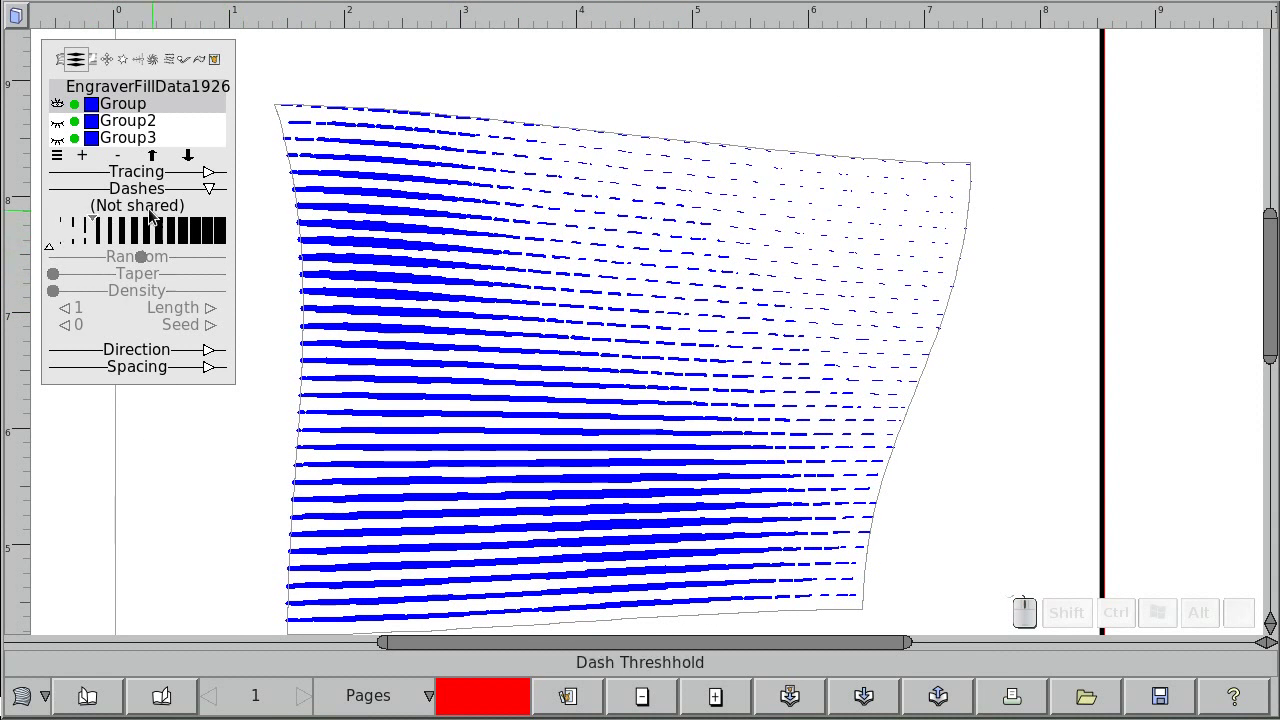
# Make Group2 visible and set it to share Group's dash settings
pyautogui.click(58, 121)
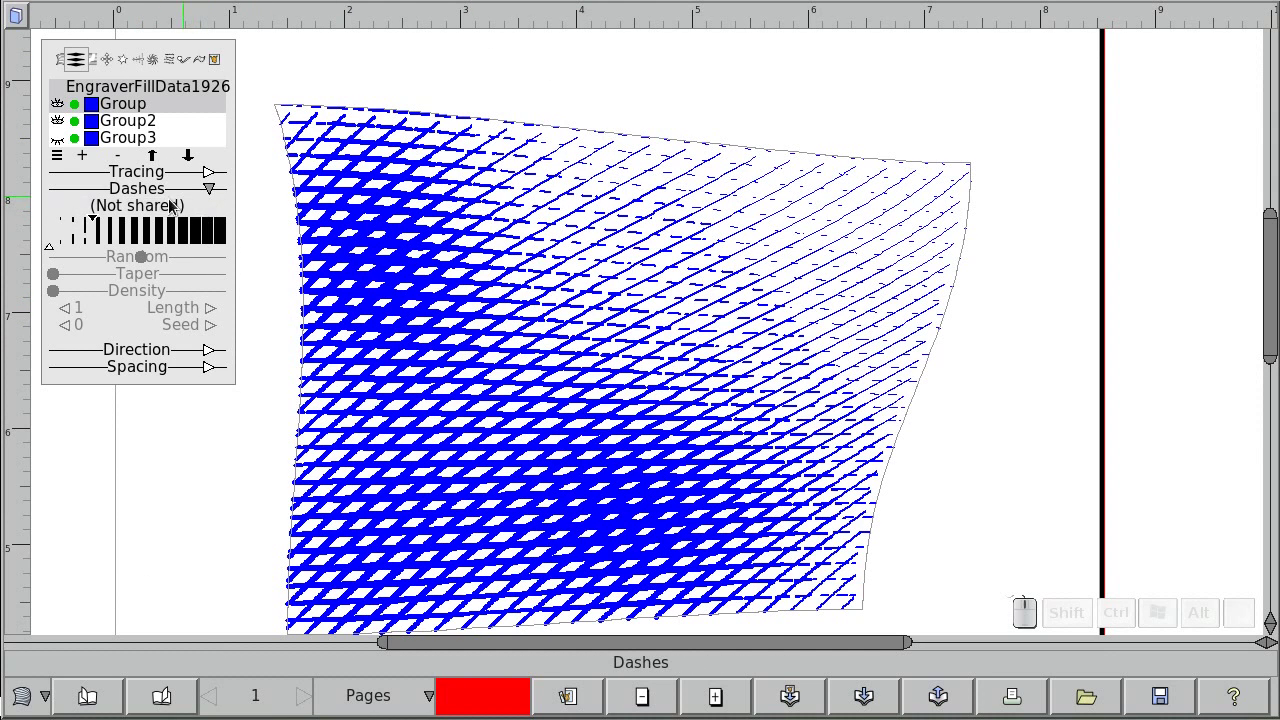
pyautogui.click(130, 127)
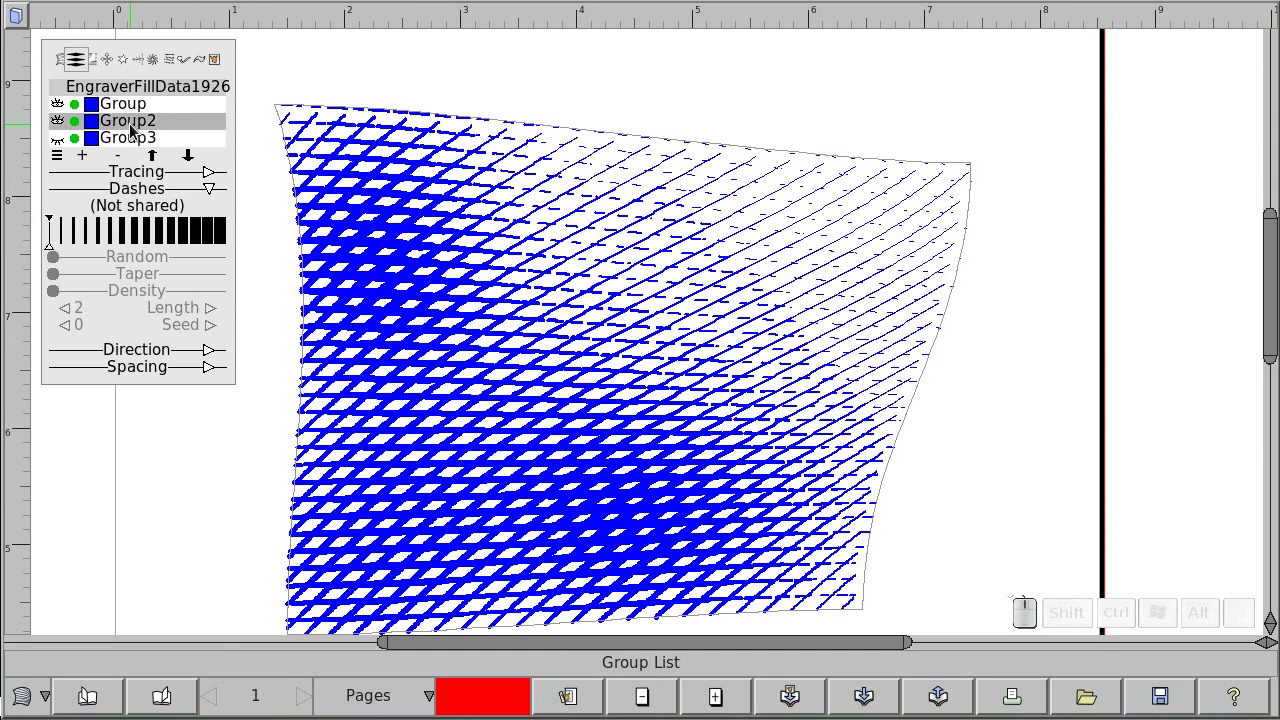
pyautogui.click(111, 208)
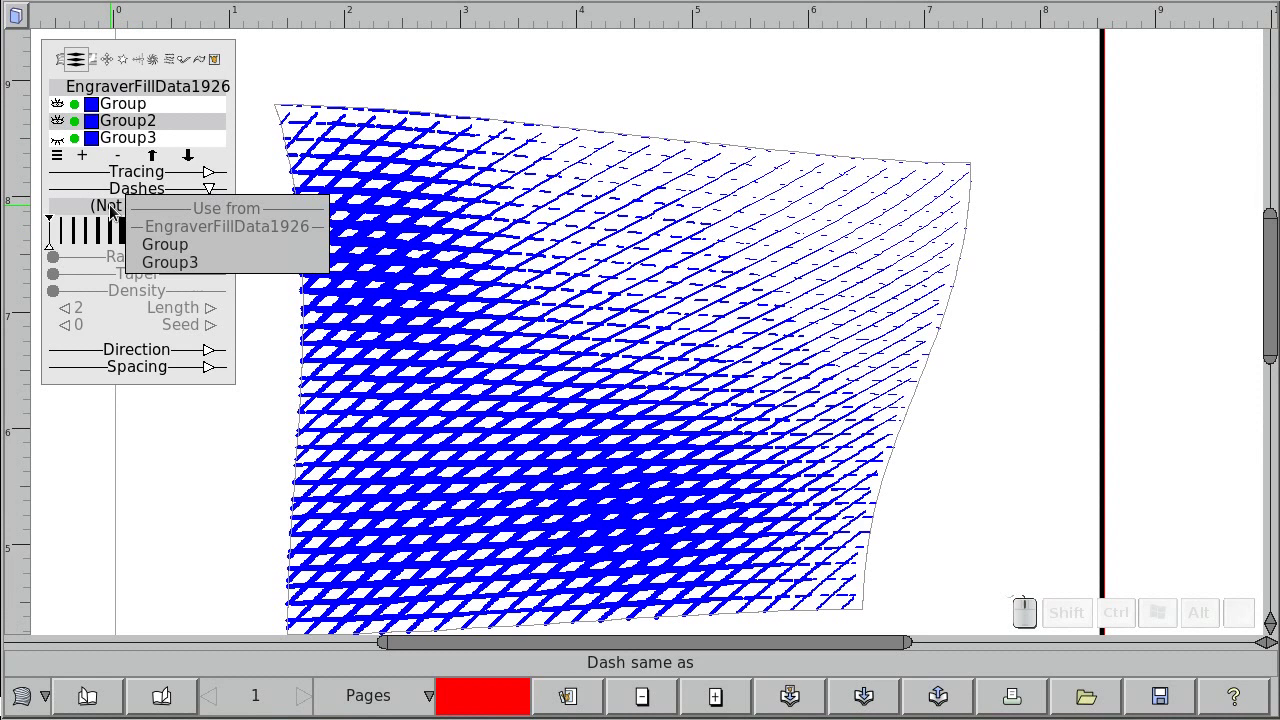
pyautogui.click(180, 244)
# Make Group3 visible, set it to use Group's dash settings, and verify the sharing
pyautogui.click(140, 143)
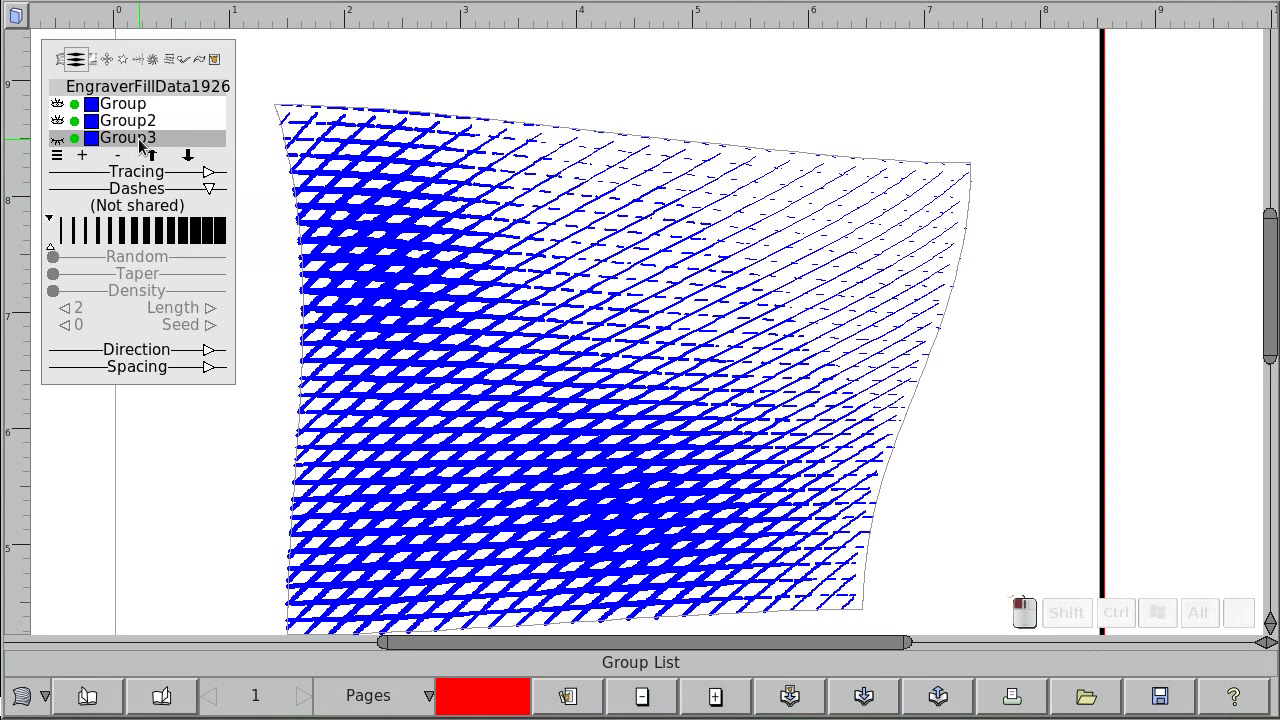
pyautogui.click(57, 140)
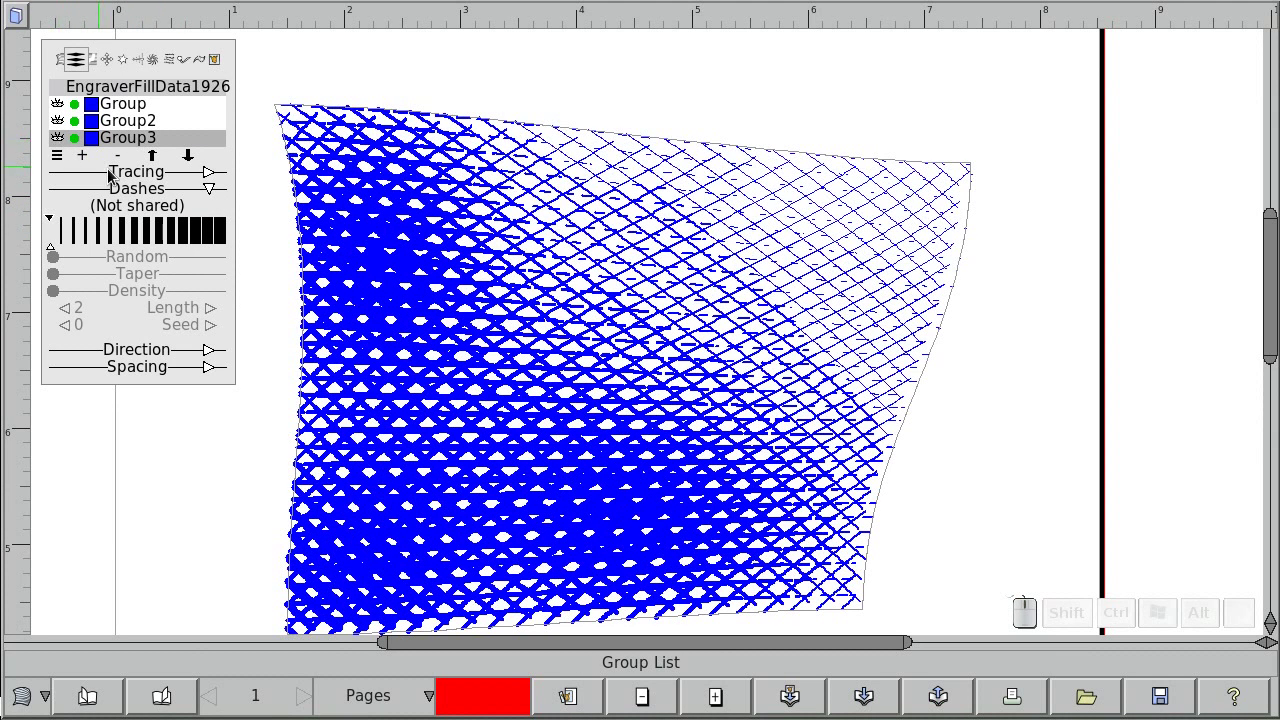
pyautogui.click(142, 207)
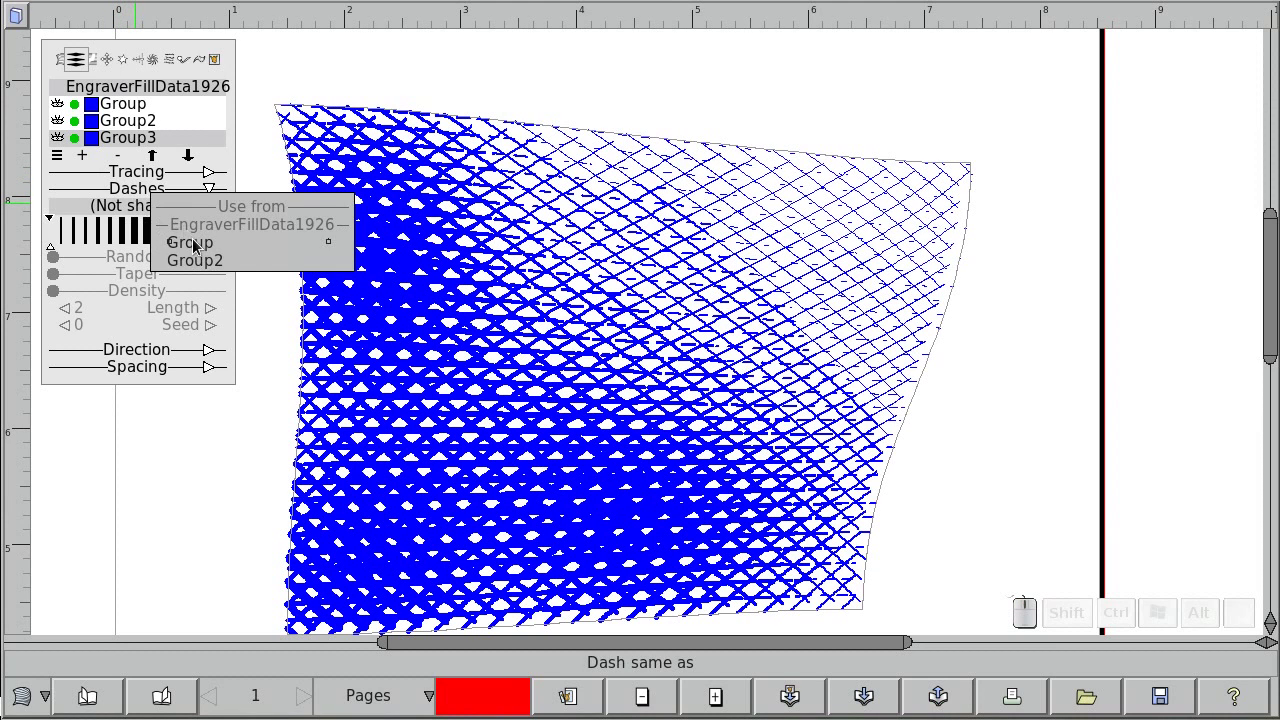
pyautogui.click(195, 246)
pyautogui.click(152, 211)
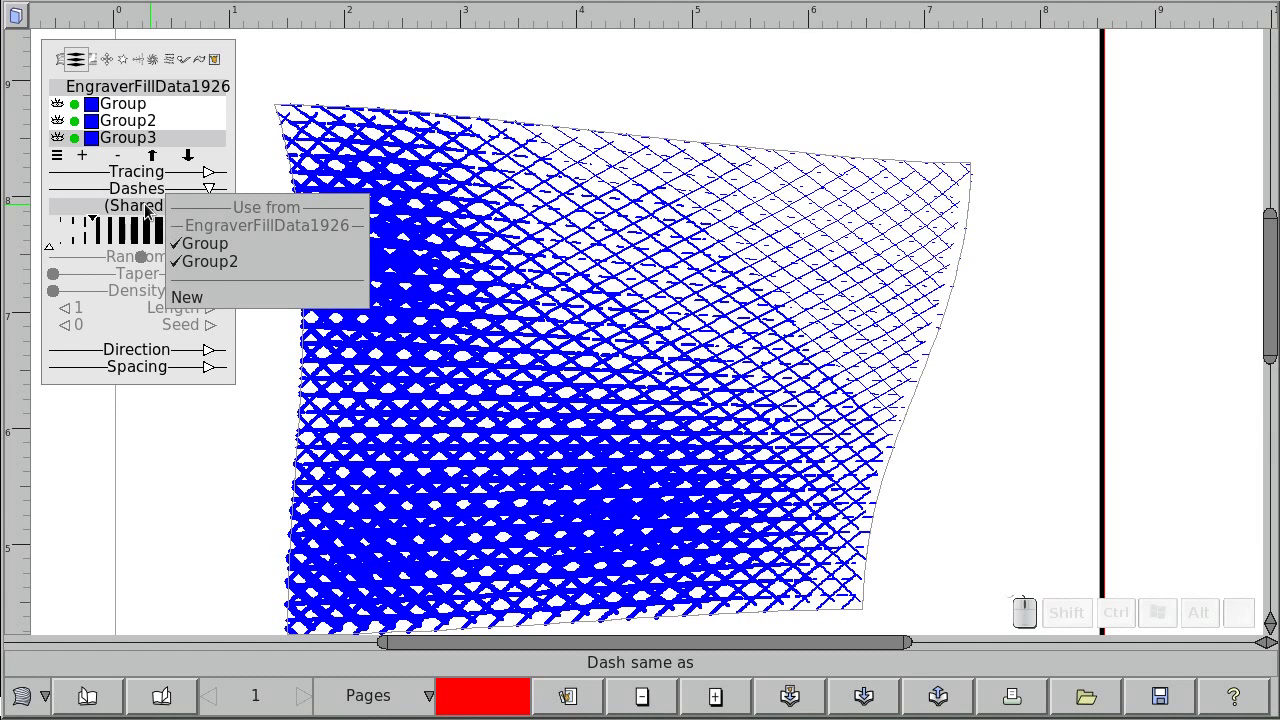
pyautogui.click(140, 205)
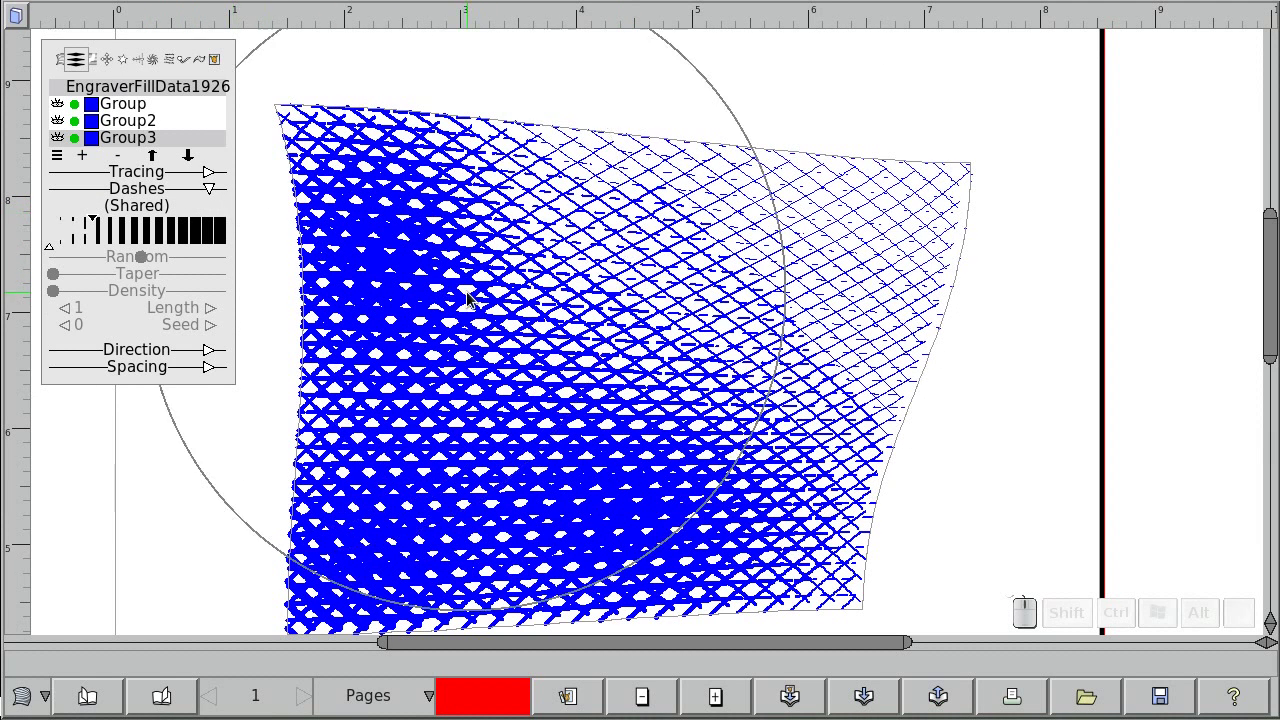
# Taper the crosshatch toward the right, redraw Group2's dashes across the fill, and lower the dash threshold
pyautogui.moveTo(58, 278); pyautogui.dragTo(57, 279)
pyautogui.click(128, 120)
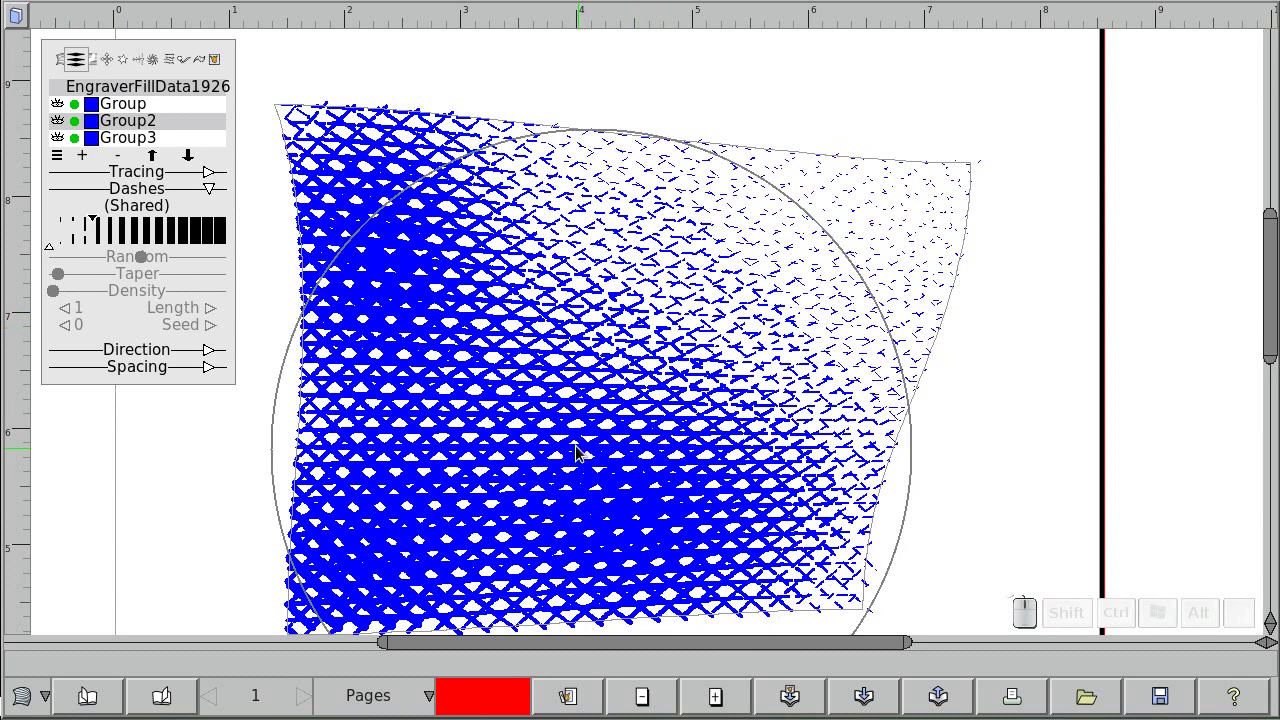
pyautogui.scroll(-1, 520, 460)
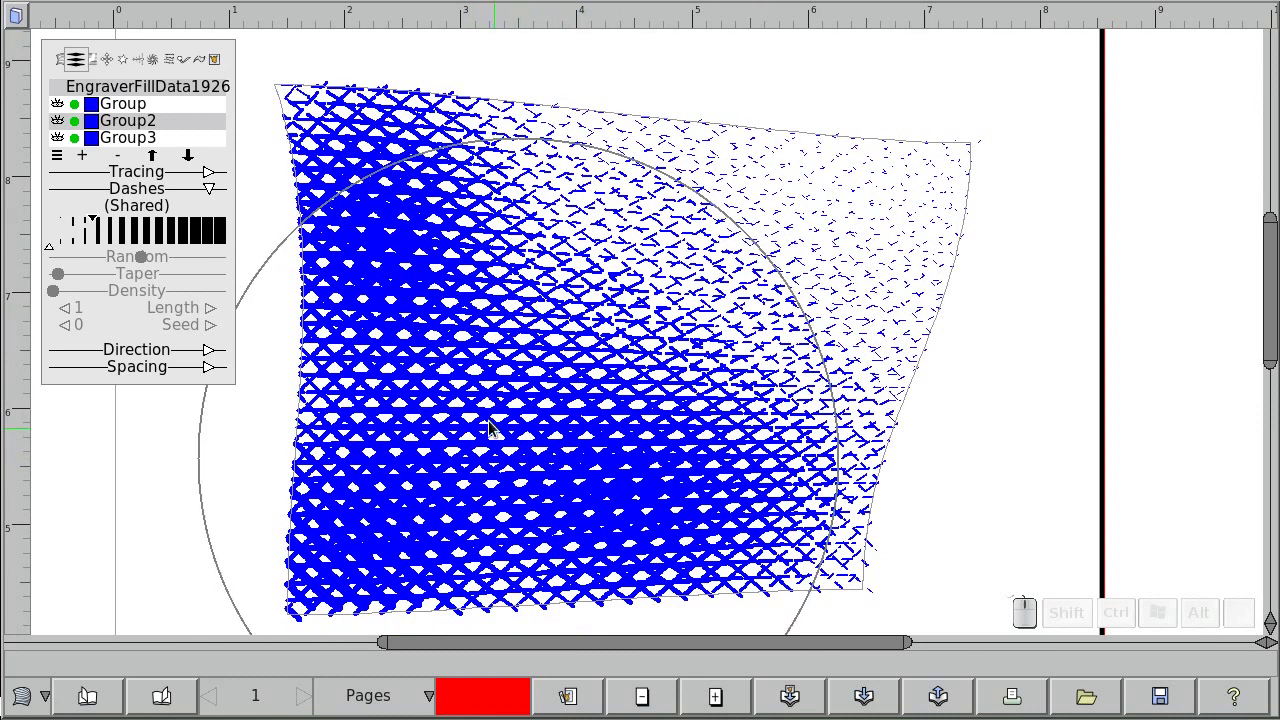
pyautogui.moveTo(425, 392)
pyautogui.mouseDown()
pyautogui.moveTo(440, 402)
pyautogui.moveTo(365, 440)
pyautogui.mouseUp()
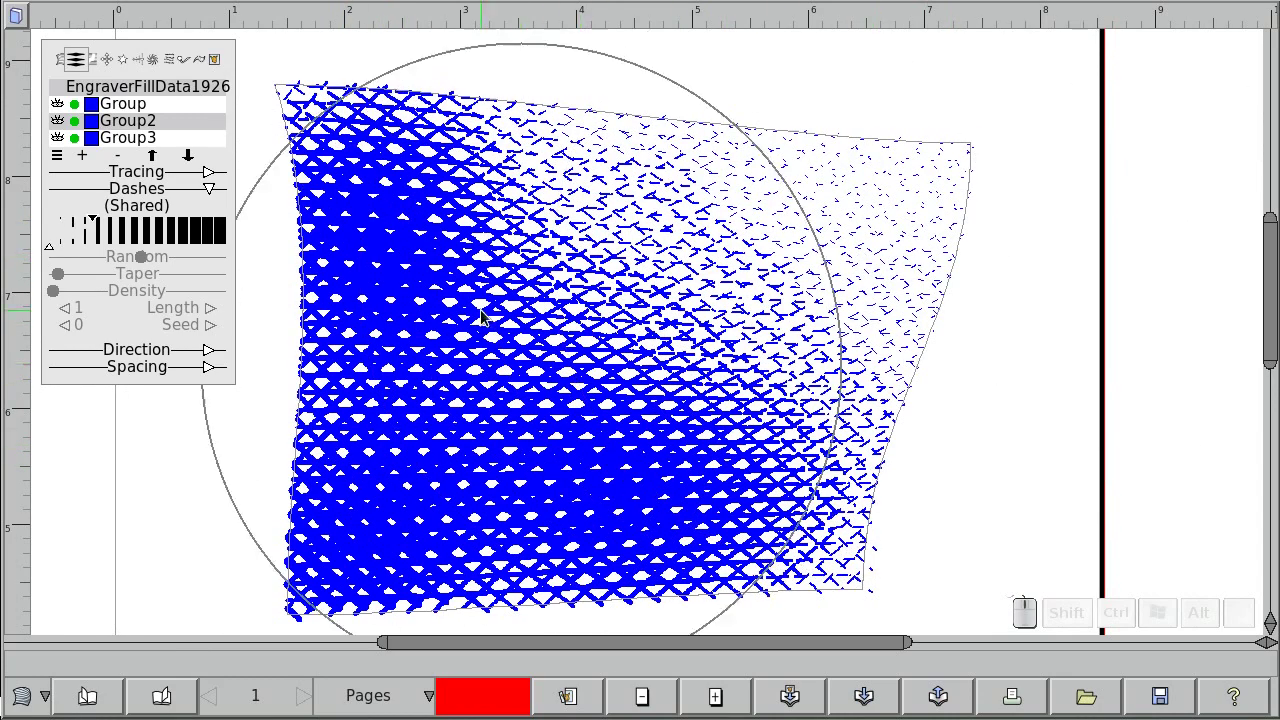
pyautogui.moveTo(93, 222); pyautogui.dragTo(82, 224)
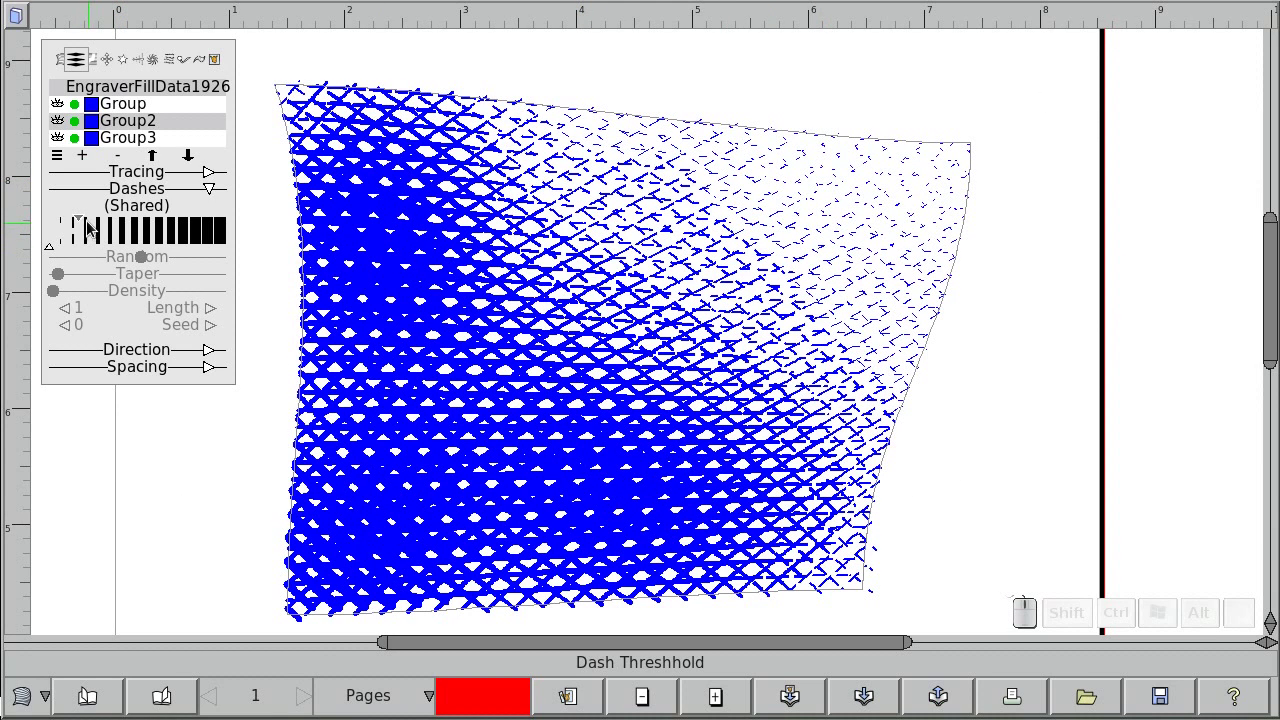
# Select Group3 and nudge the shared dash threshold to reduce the dashes in the light area
pyautogui.click(120, 101)
pyautogui.click(120, 104)
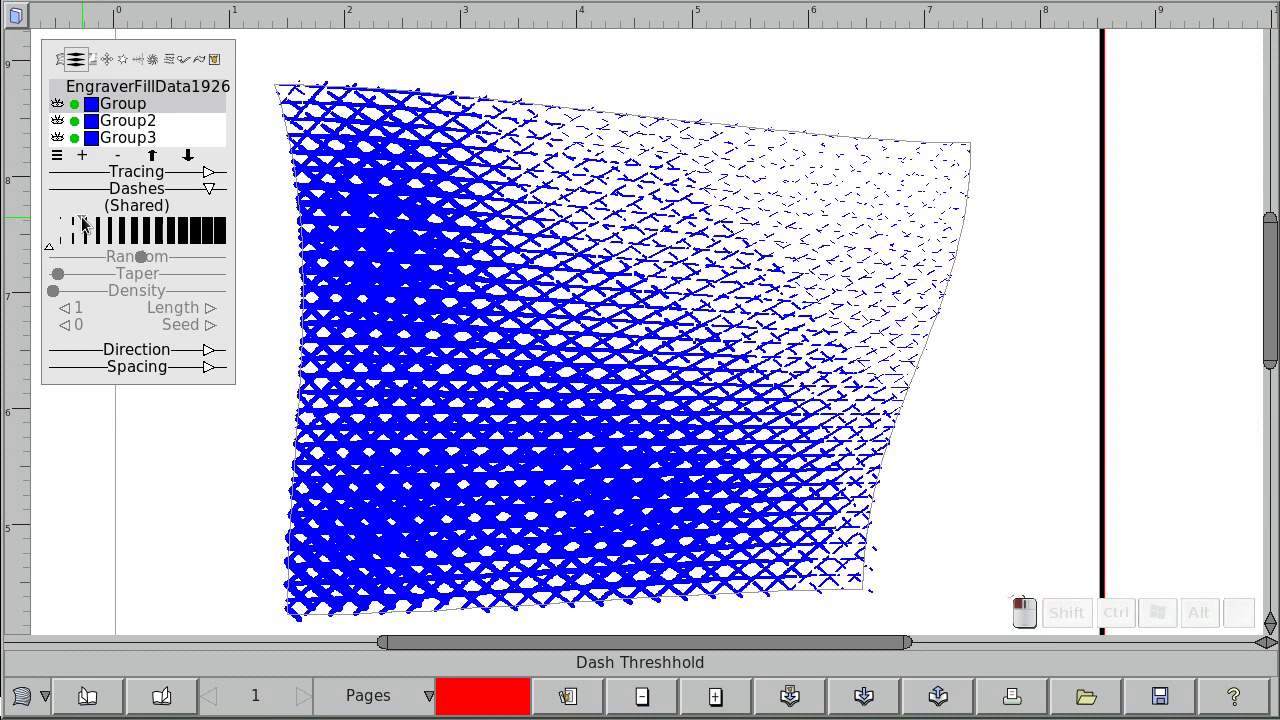
pyautogui.click(118, 138)
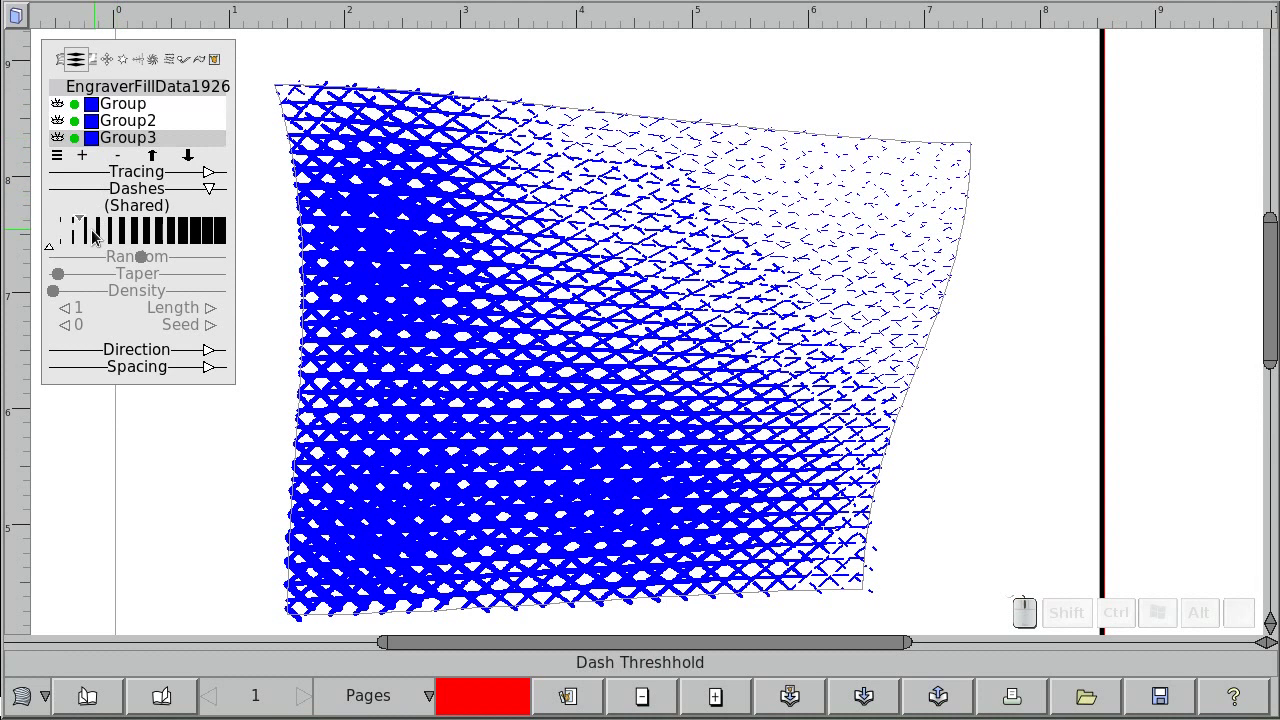
pyautogui.moveTo(86, 230); pyautogui.dragTo(88, 230)
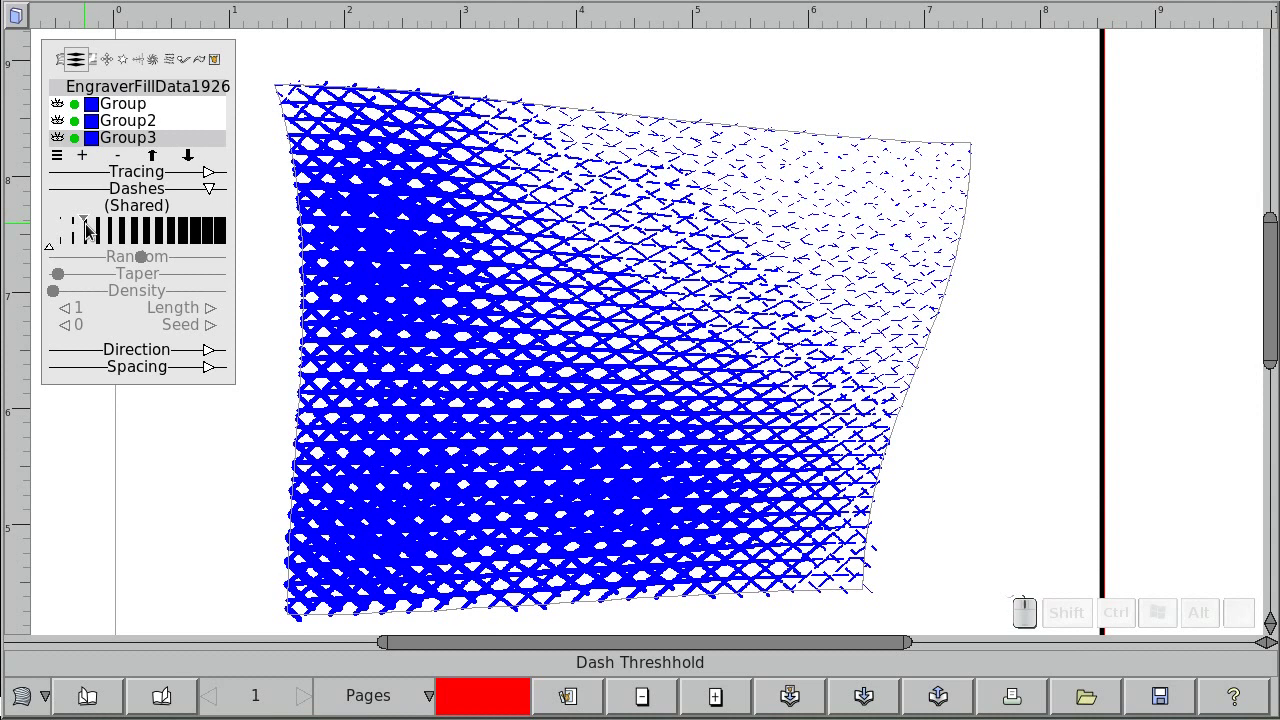
pyautogui.scroll(-1, 516, 347)
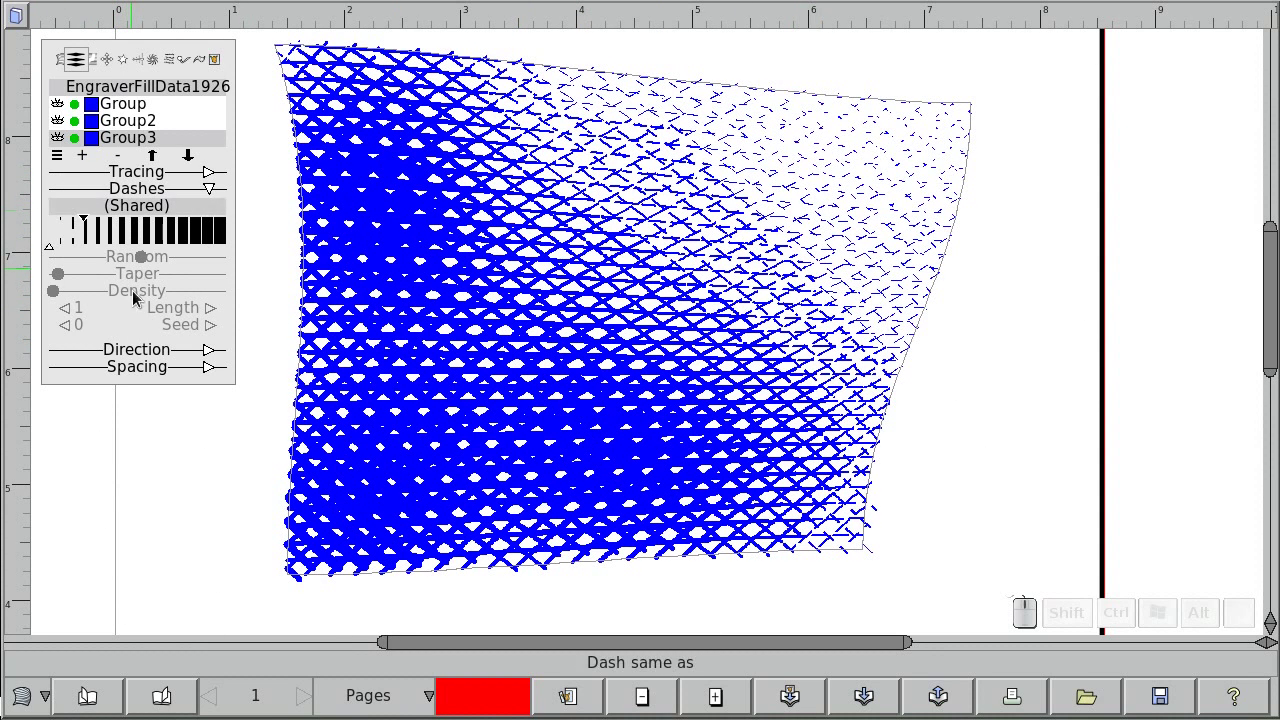
# Expand Direction and Spacing, then warp the mesh by raising its lower-right corner and easing it partway back
pyautogui.click(139, 354)
pyautogui.click(141, 385)
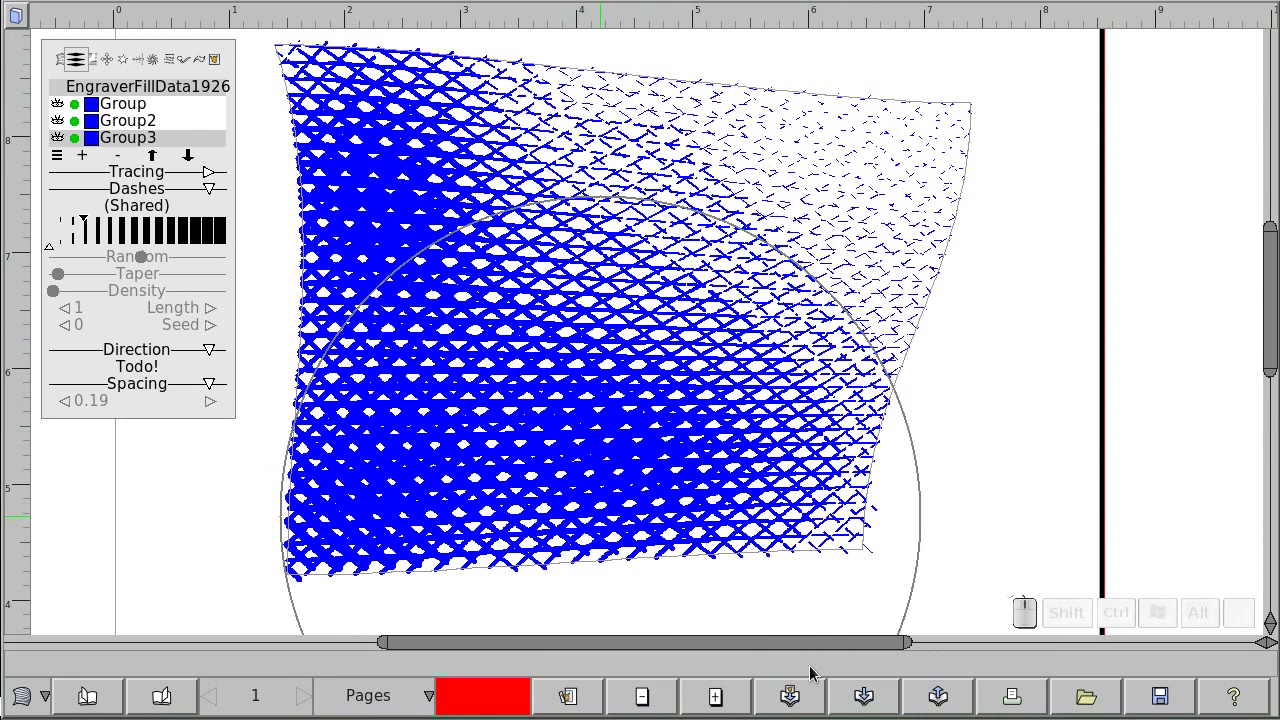
pyautogui.click(61, 63)
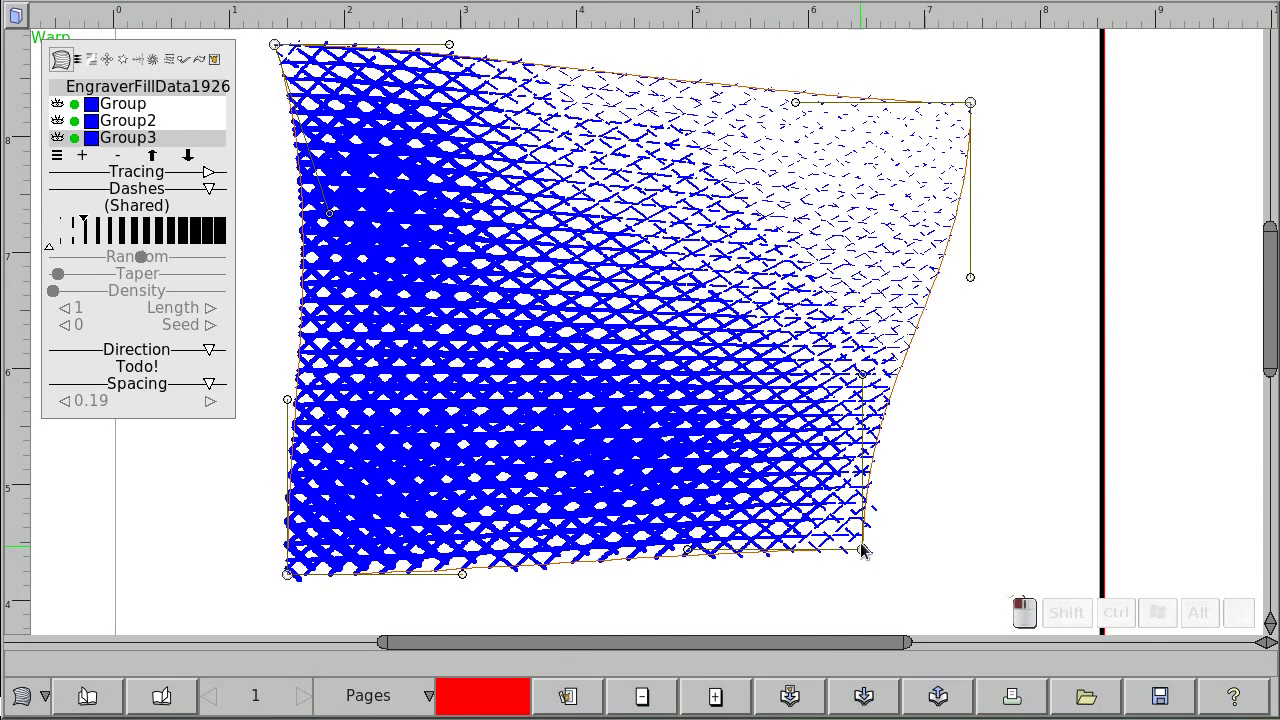
pyautogui.moveTo(864, 535); pyautogui.dragTo(890, 272)
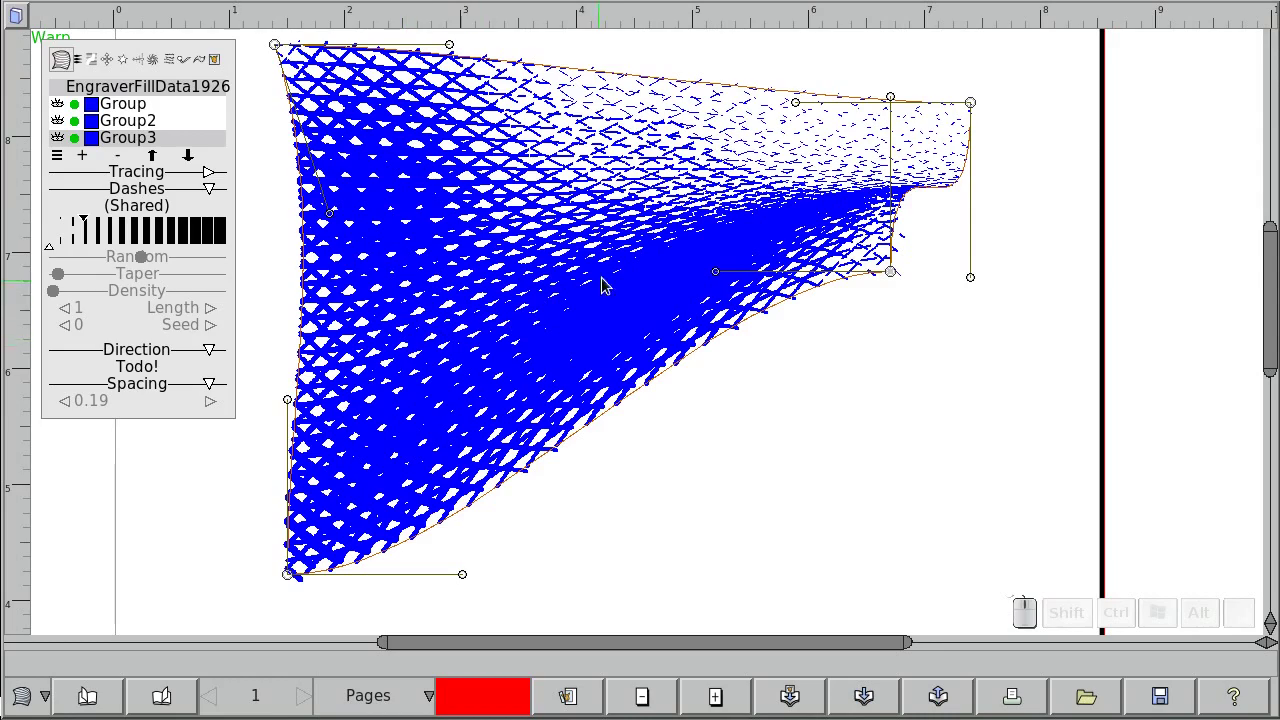
pyautogui.moveTo(890, 272); pyautogui.dragTo(896, 450)
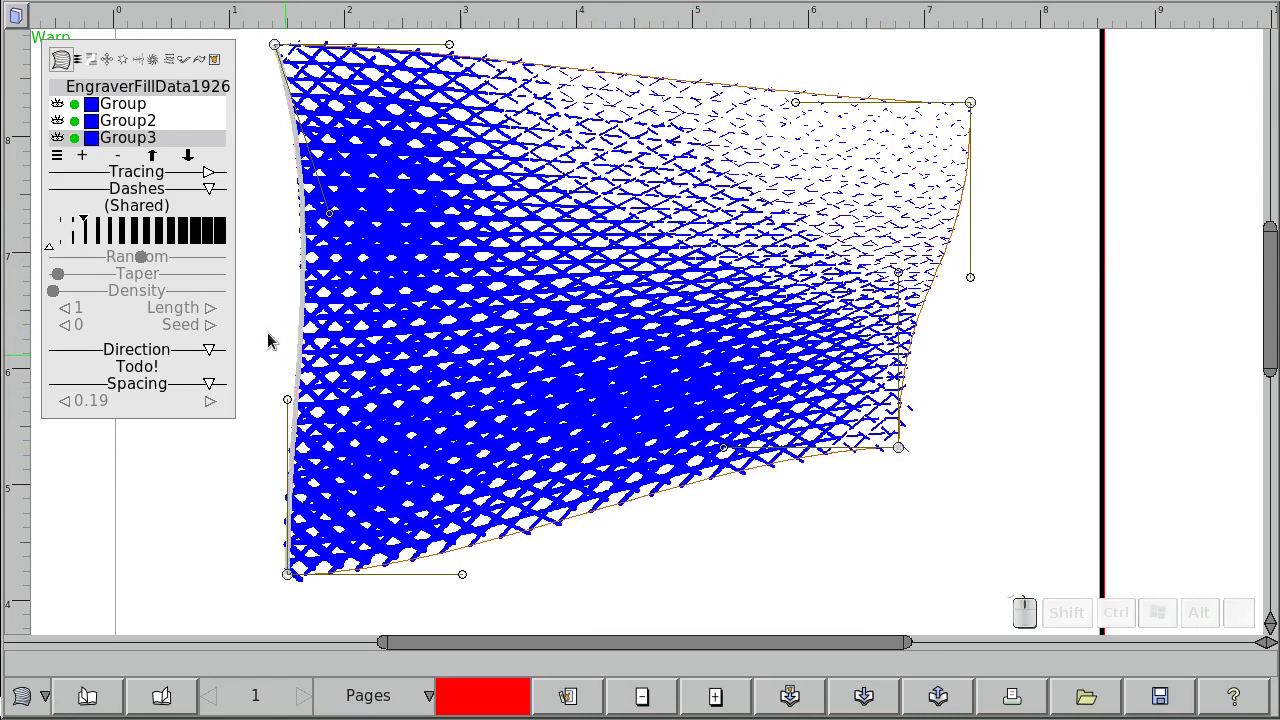
# Collapse Dashes, expand Tracing, and load sample-panorama.jpg as Group3's trace image
pyautogui.click(169, 192)
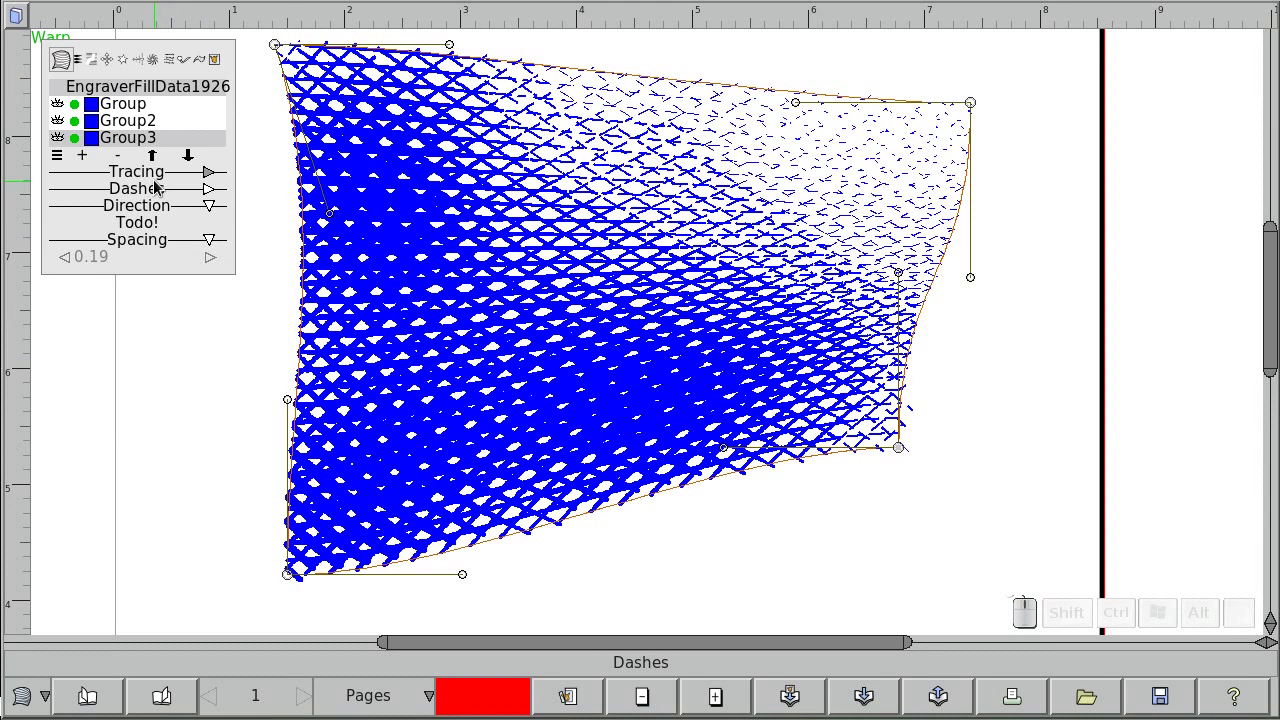
pyautogui.click(155, 177)
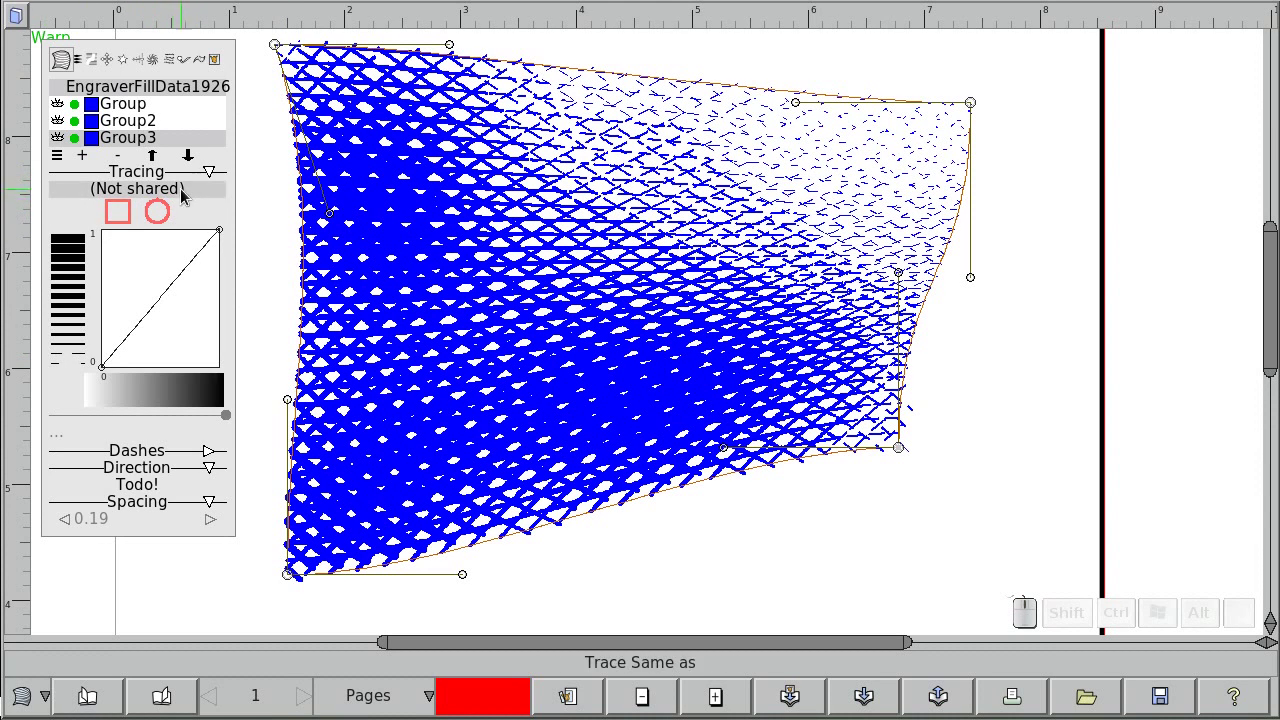
pyautogui.click(91, 429)
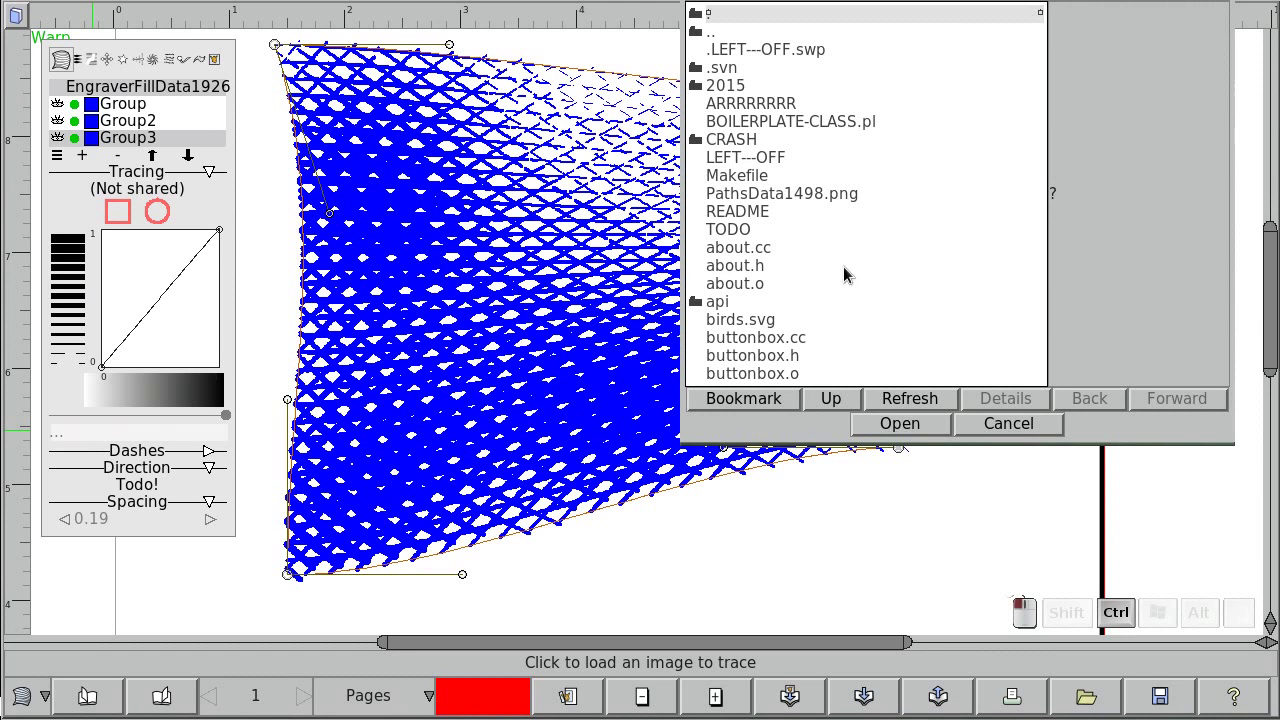
pyautogui.keyDown('ctrl'); pyautogui.click(823, 336); pyautogui.keyUp('ctrl')
pyautogui.click(859, 319)
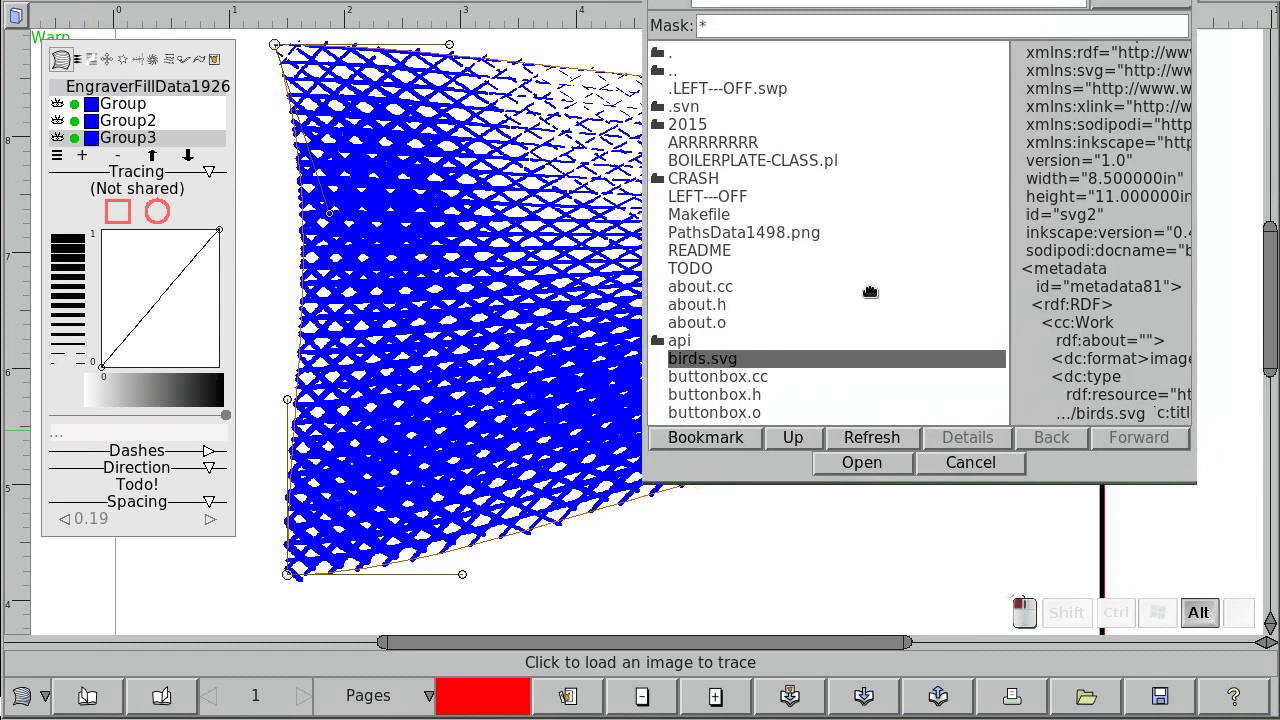
pyautogui.scroll(-10, 841, 316)
pyautogui.scroll(-5, 841, 316)
pyautogui.scroll(5, 842, 313)
pyautogui.click(777, 158)
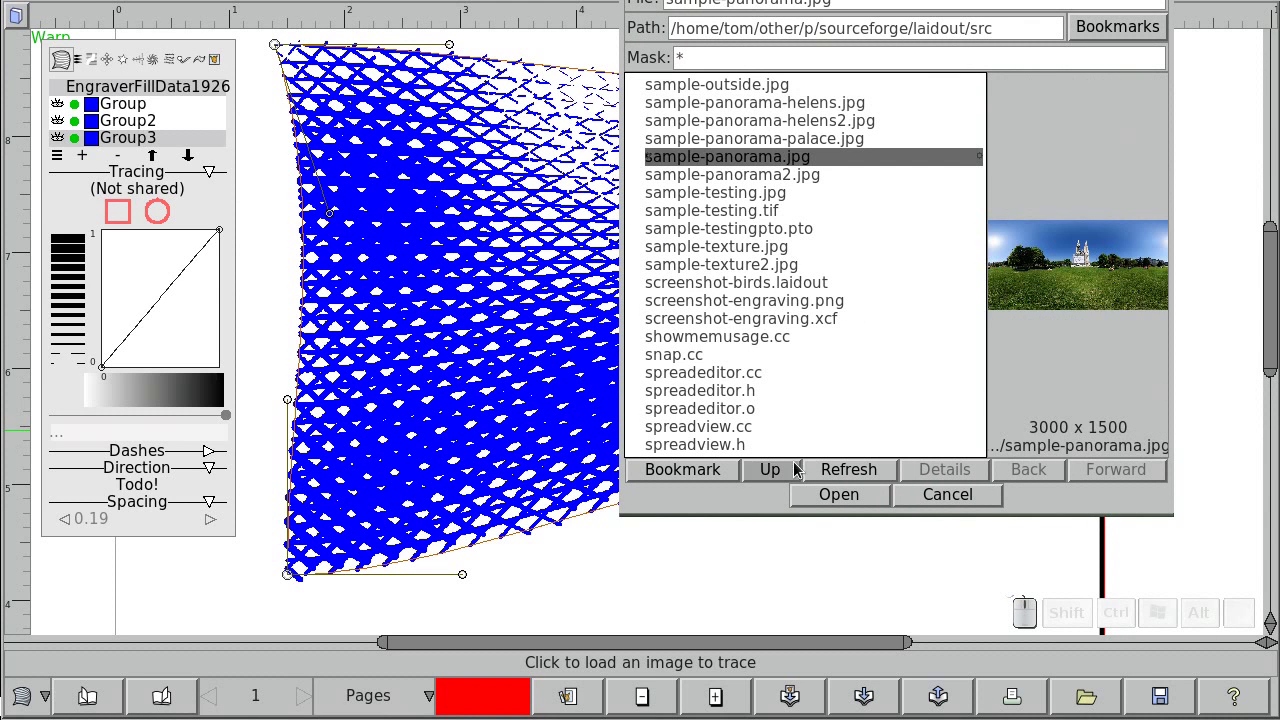
pyautogui.click(836, 492)
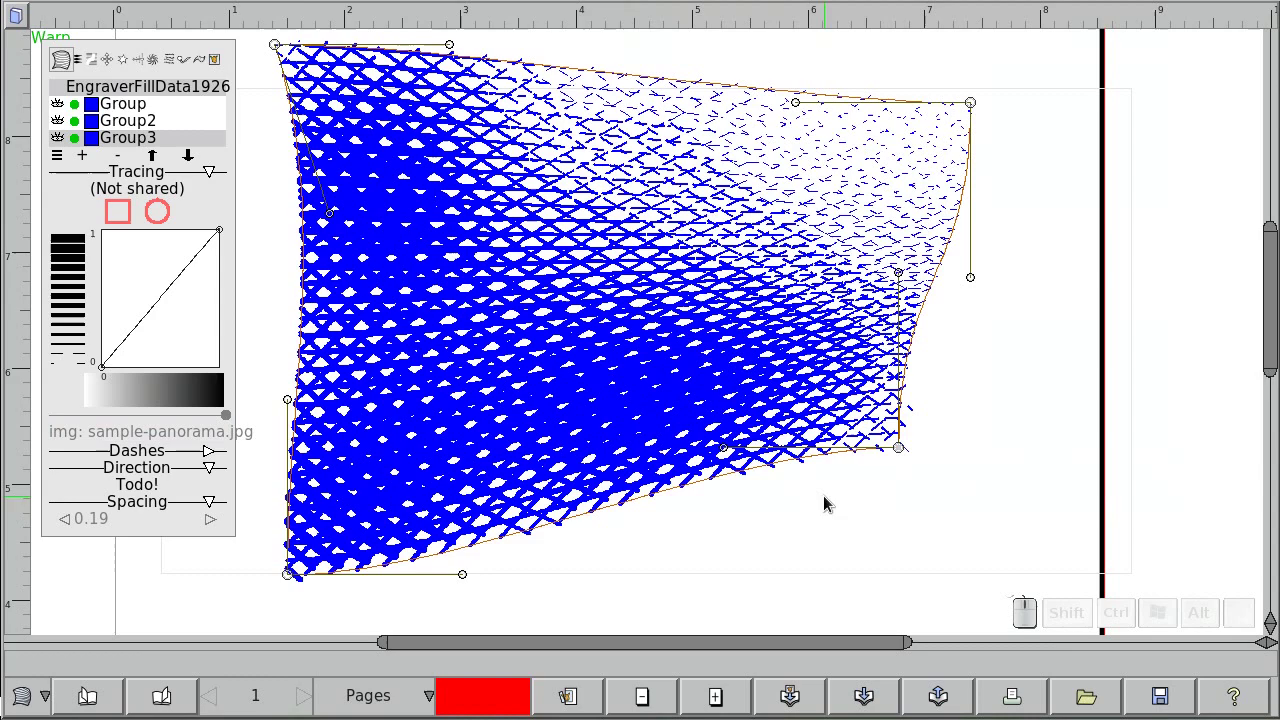
# Turn on continuous tracing and move the fill up and left over the panorama
pyautogui.click(210, 59)
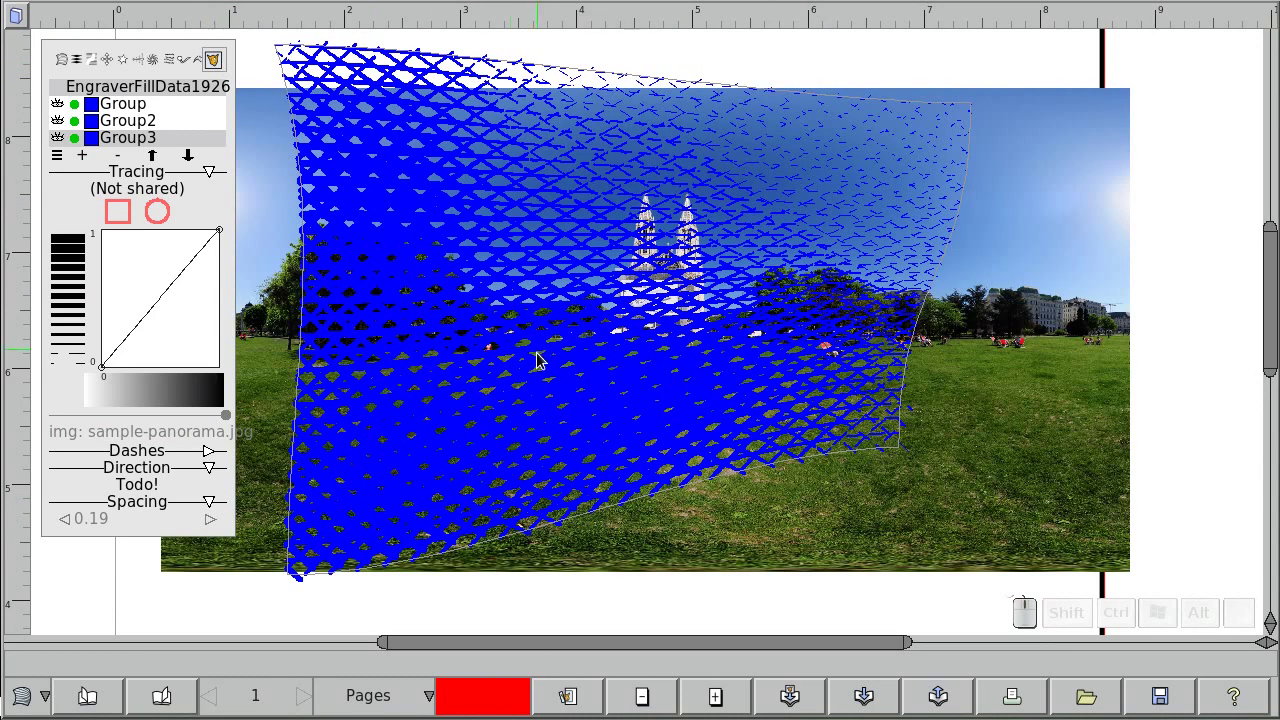
pyautogui.moveTo(632, 316); pyautogui.dragTo(646, 306)
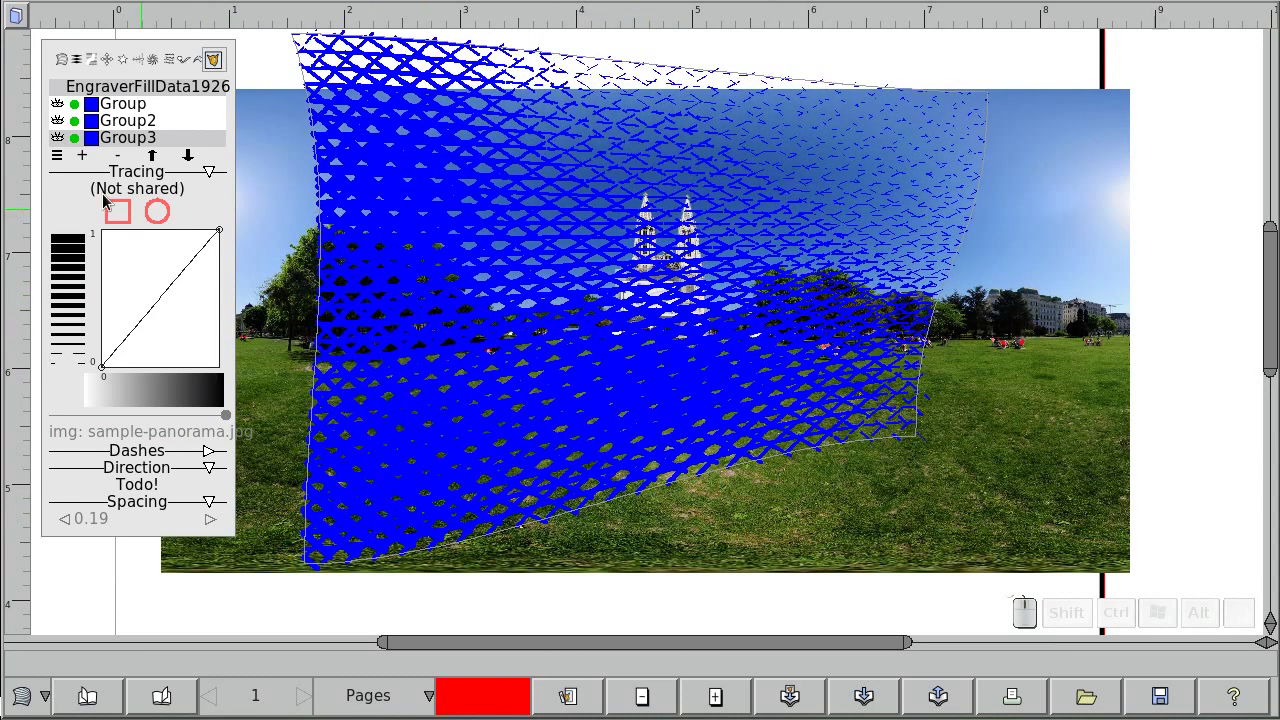
pyautogui.click(157, 212)
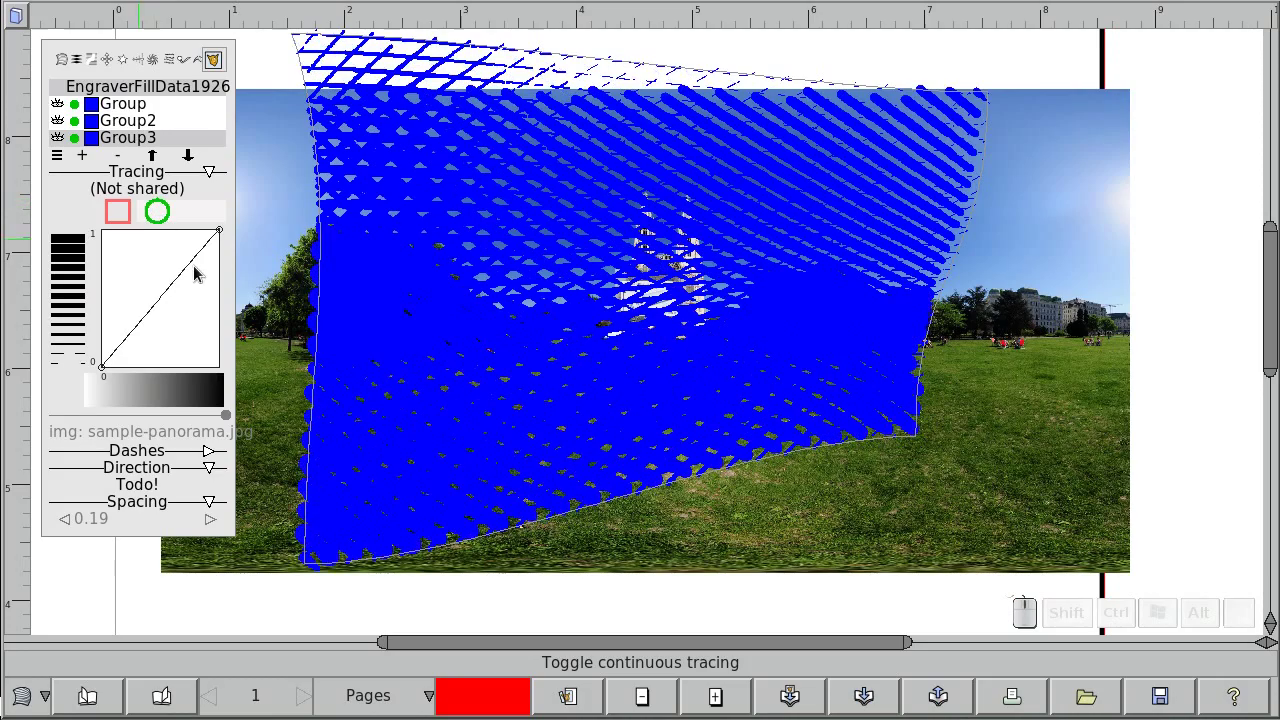
pyautogui.moveTo(602, 265); pyautogui.dragTo(448, 229)
# Lower the tracing curve's top endpoint and add a point bending it for thinner lines
pyautogui.moveTo(213, 238); pyautogui.dragTo(215, 300)
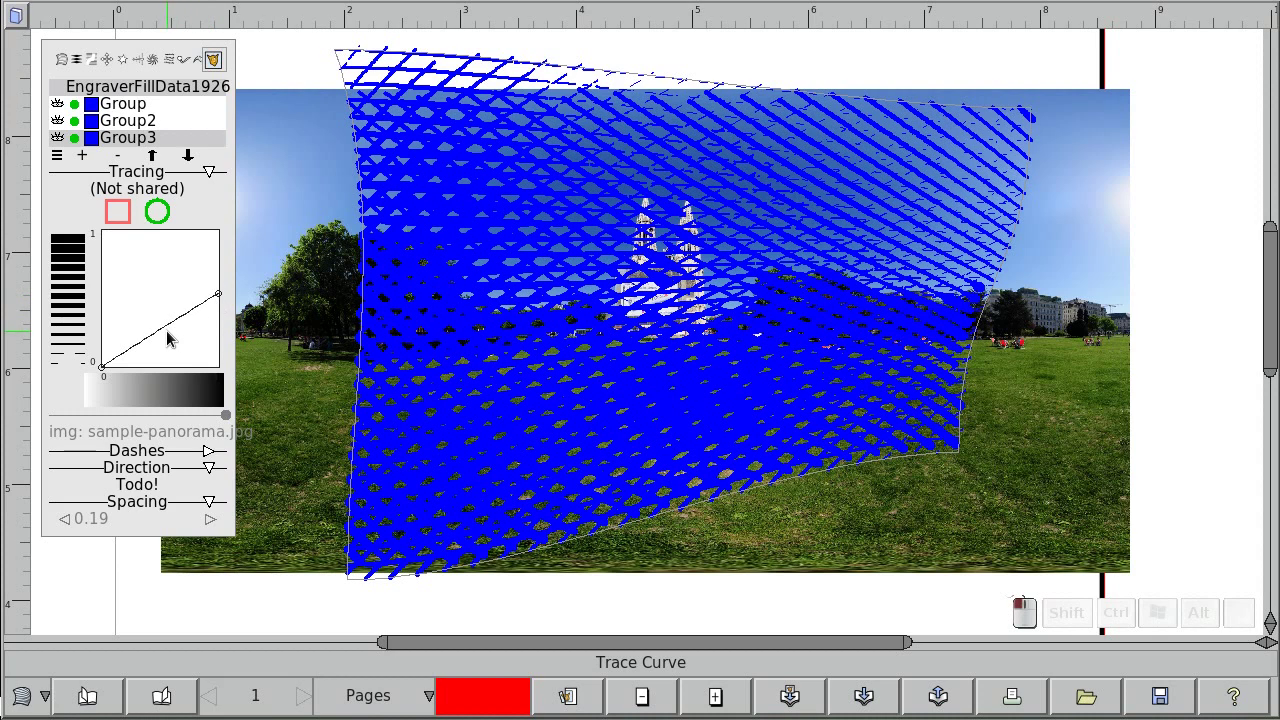
pyautogui.moveTo(167, 339); pyautogui.dragTo(172, 344)
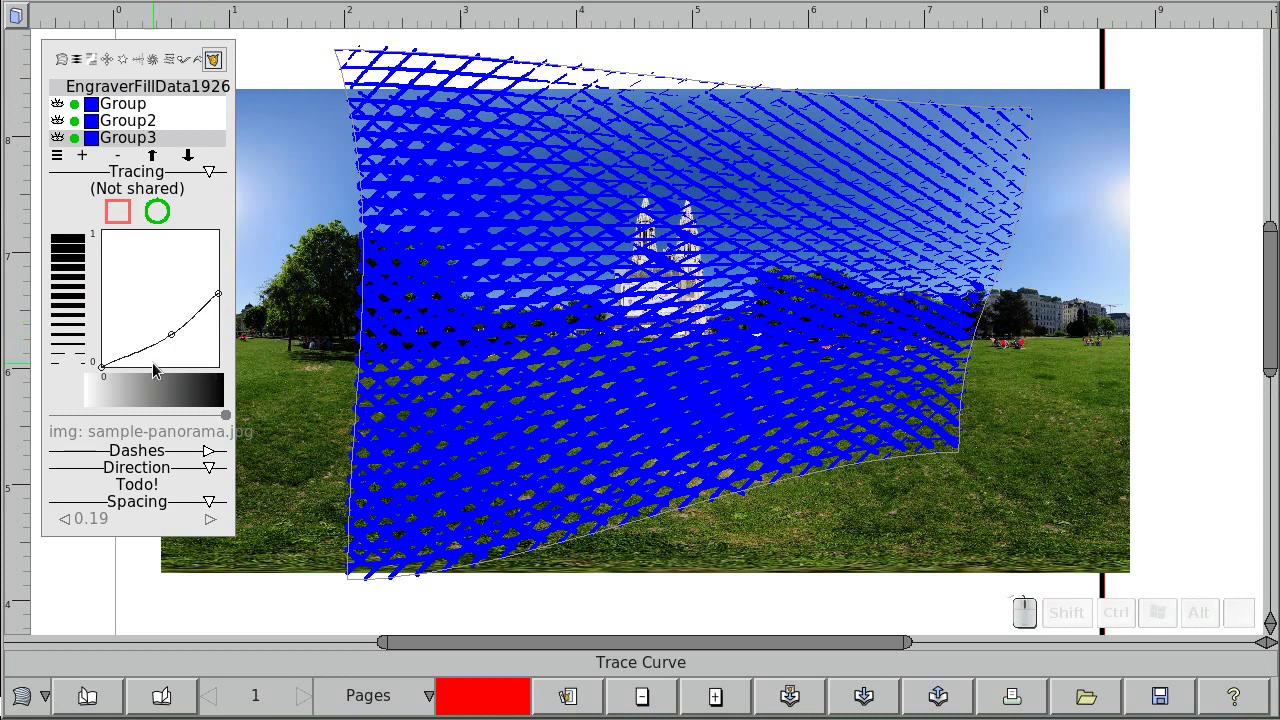
pyautogui.click(116, 458)
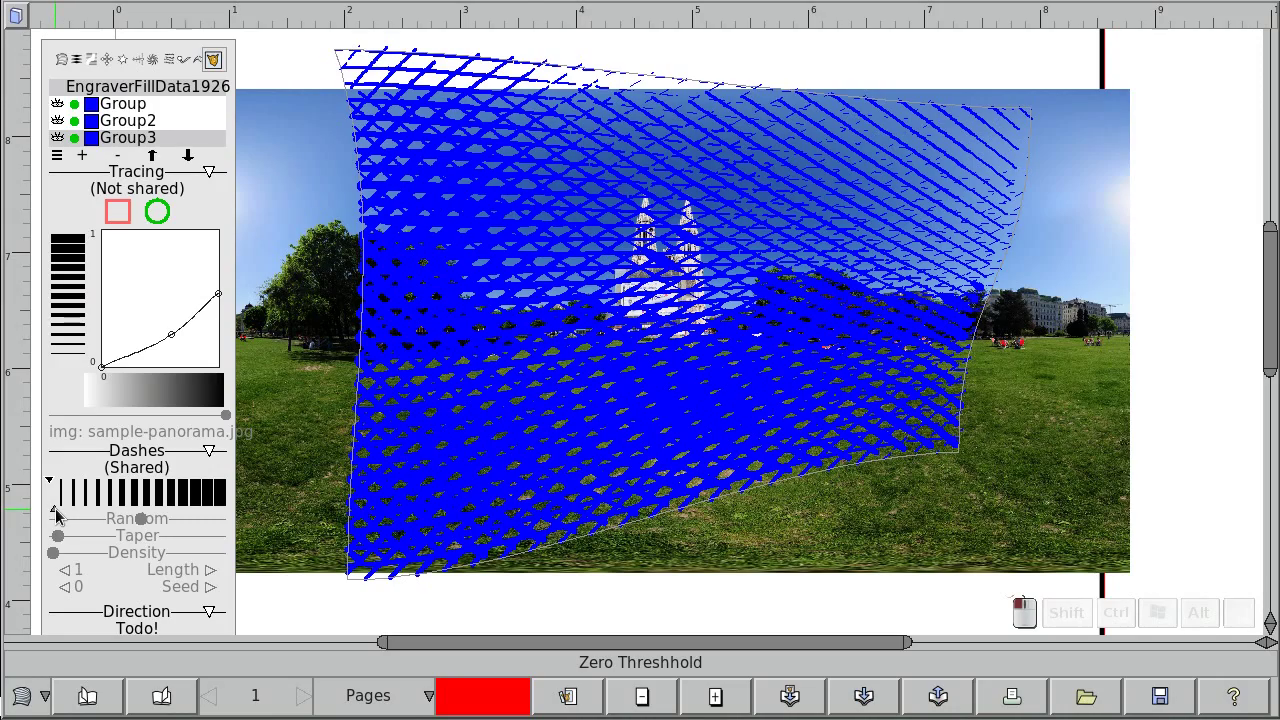
# Shift the fill right and down over the panorama, then select Group2
pyautogui.moveTo(505, 368); pyautogui.dragTo(509, 340)
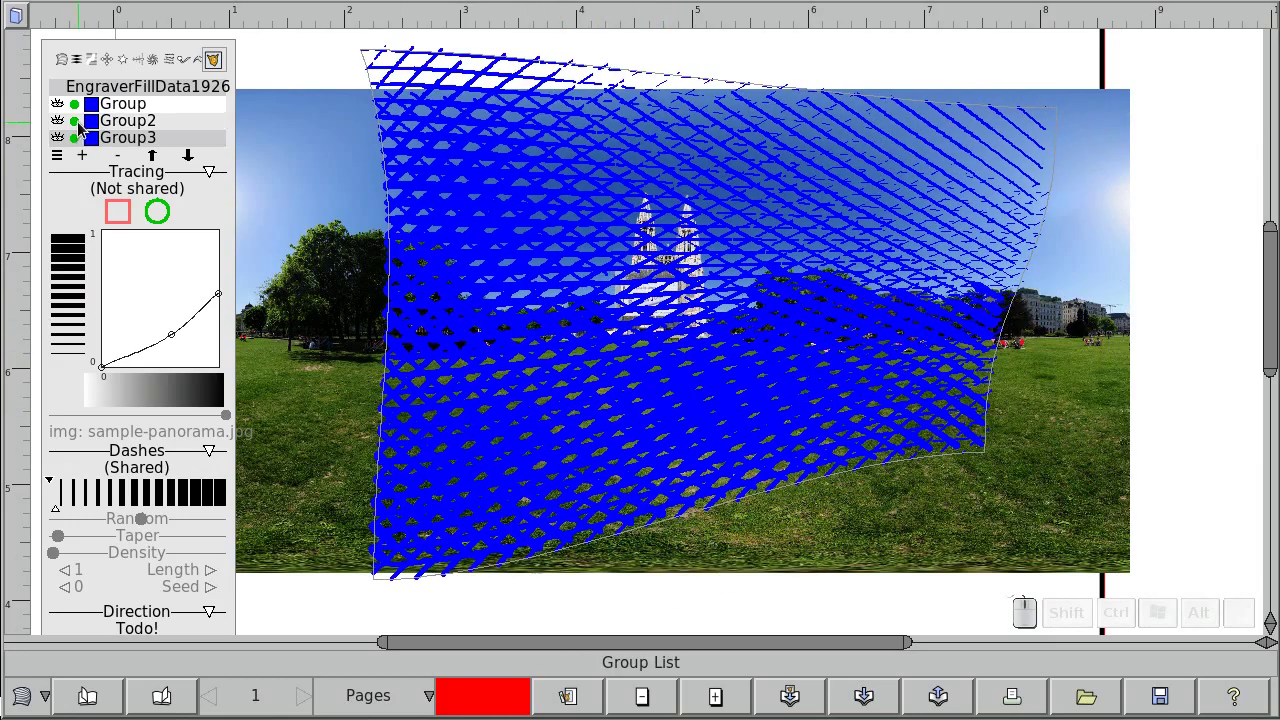
pyautogui.click(143, 121)
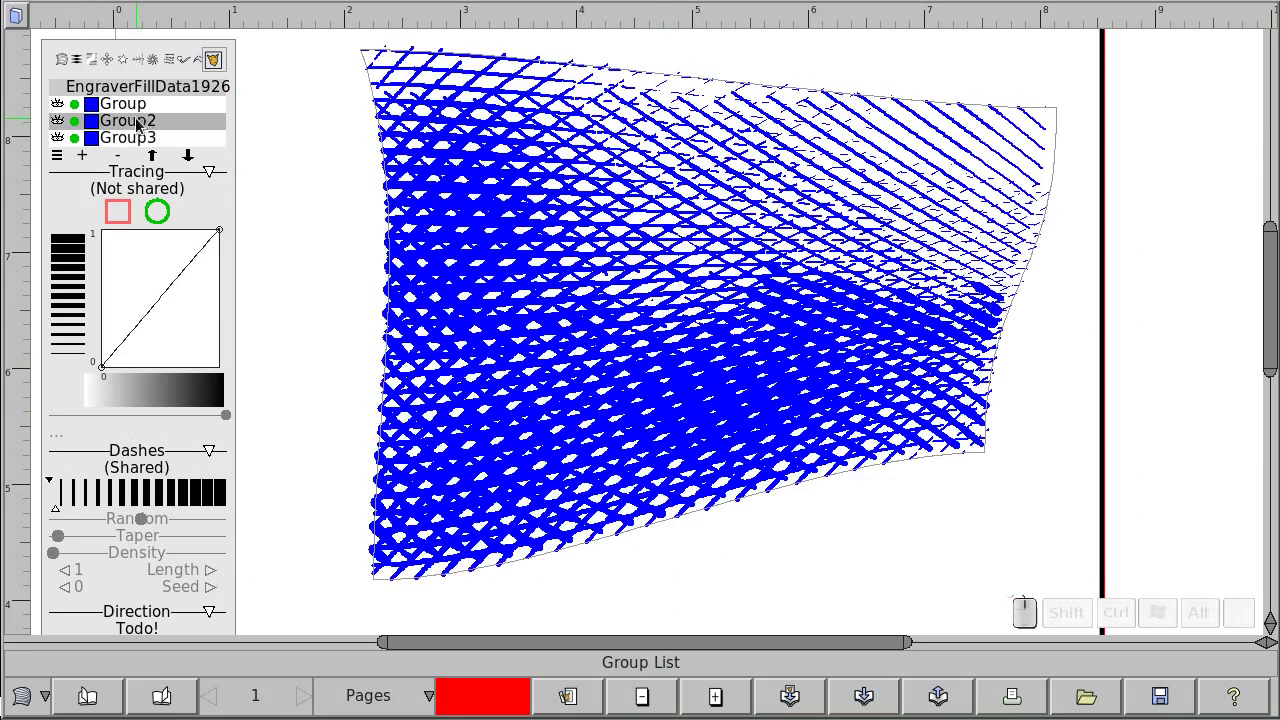
# Set both Group2 and Group to share Group3's tracing settings
pyautogui.click(140, 191)
pyautogui.click(200, 245)
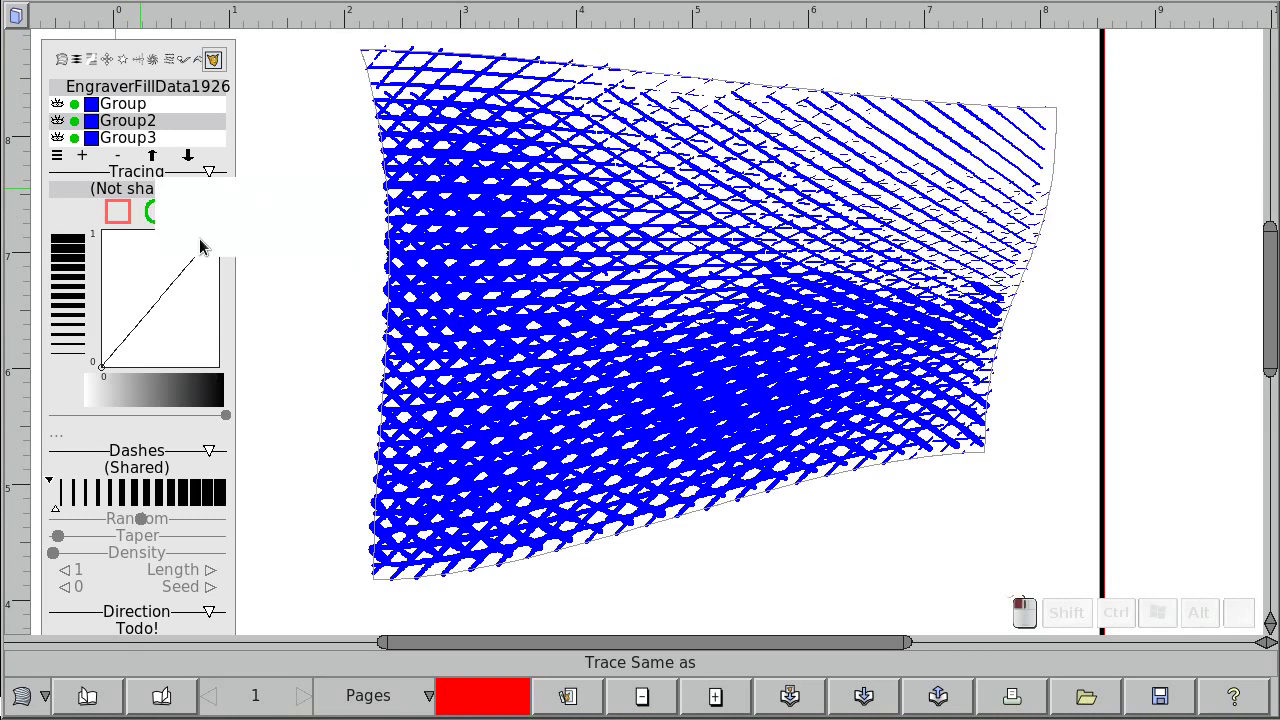
pyautogui.click(134, 106)
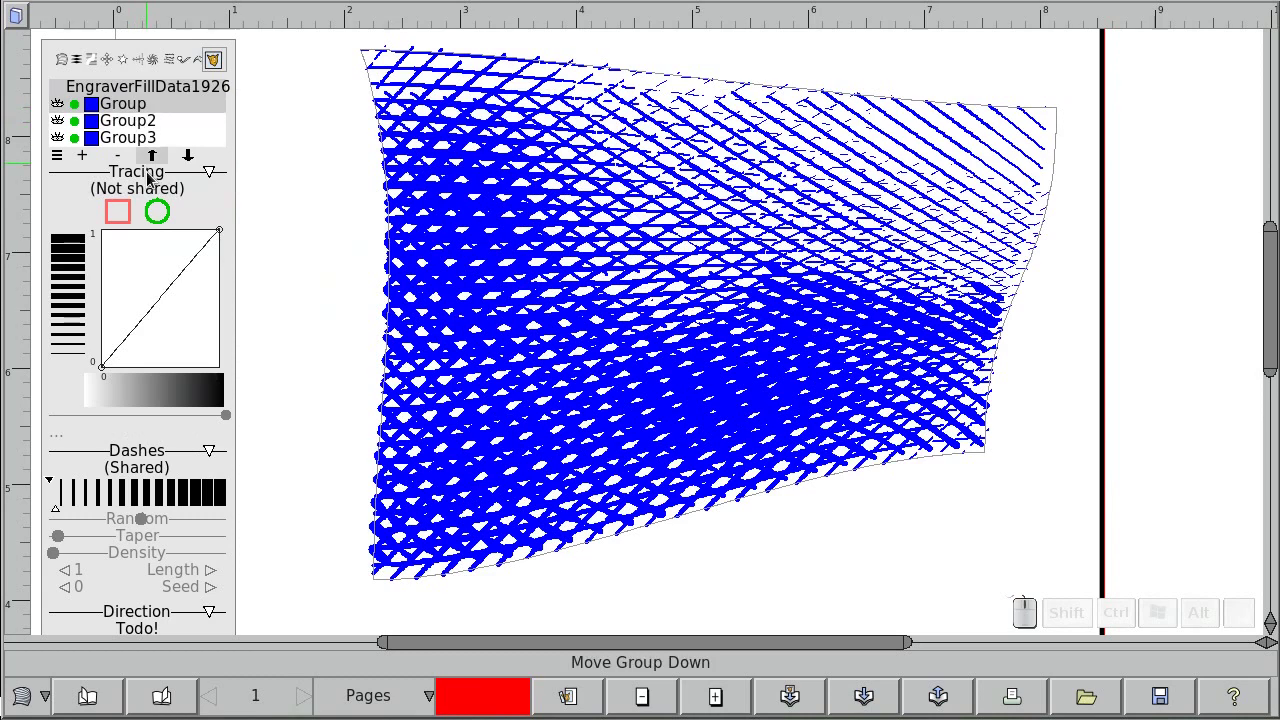
pyautogui.click(147, 186)
pyautogui.click(203, 240)
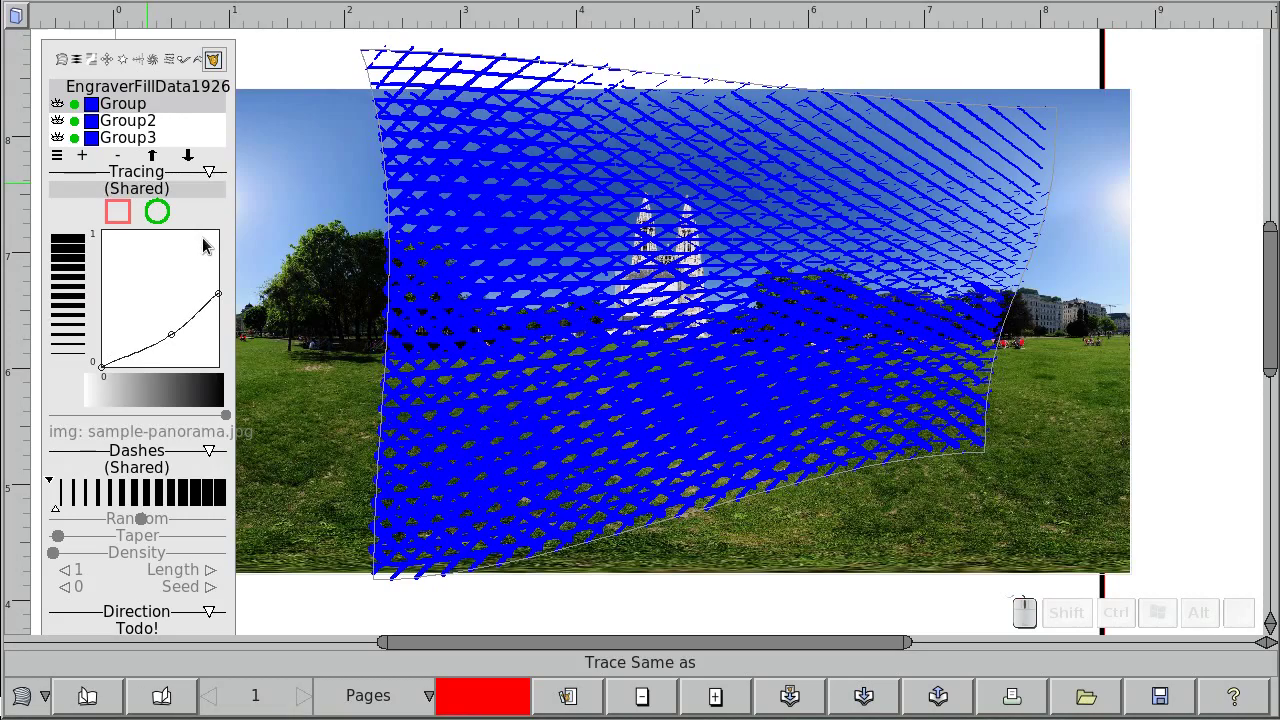
# Nudge the fill right and then back left to realign it over the photo
pyautogui.moveTo(737, 336); pyautogui.dragTo(766, 335)
pyautogui.moveTo(655, 286); pyautogui.dragTo(676, 291)
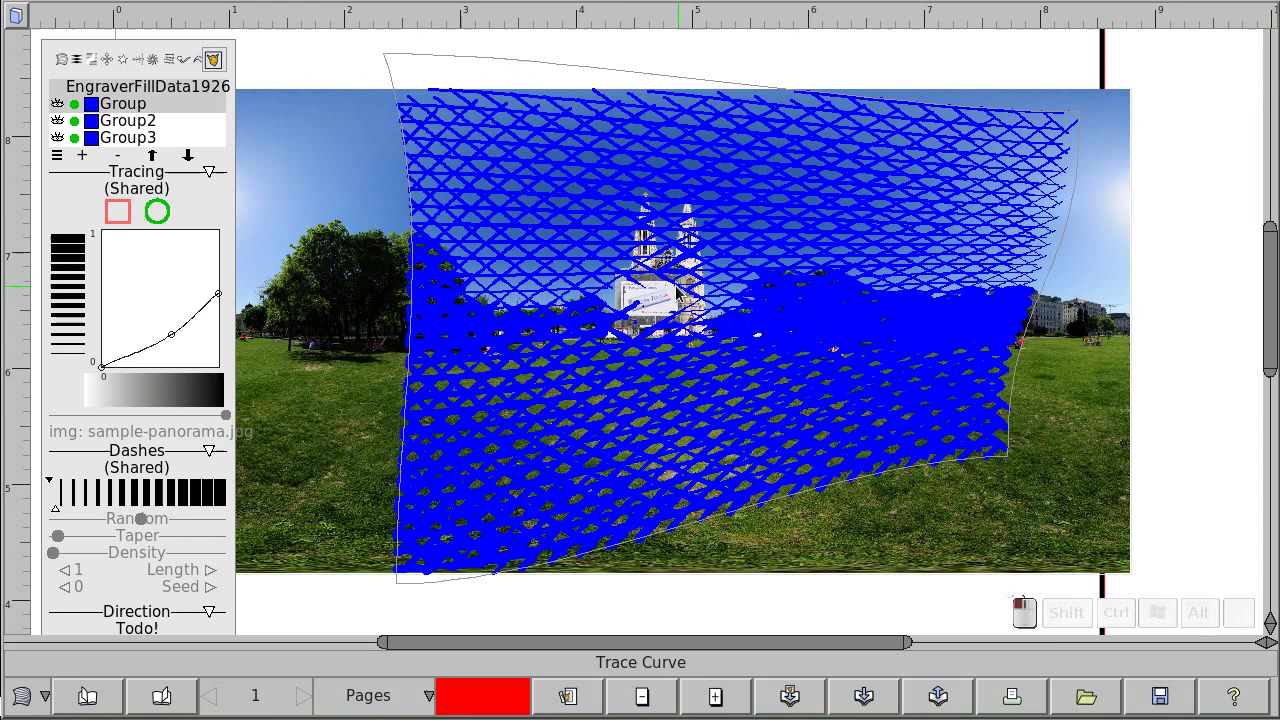
pyautogui.click(122, 128)
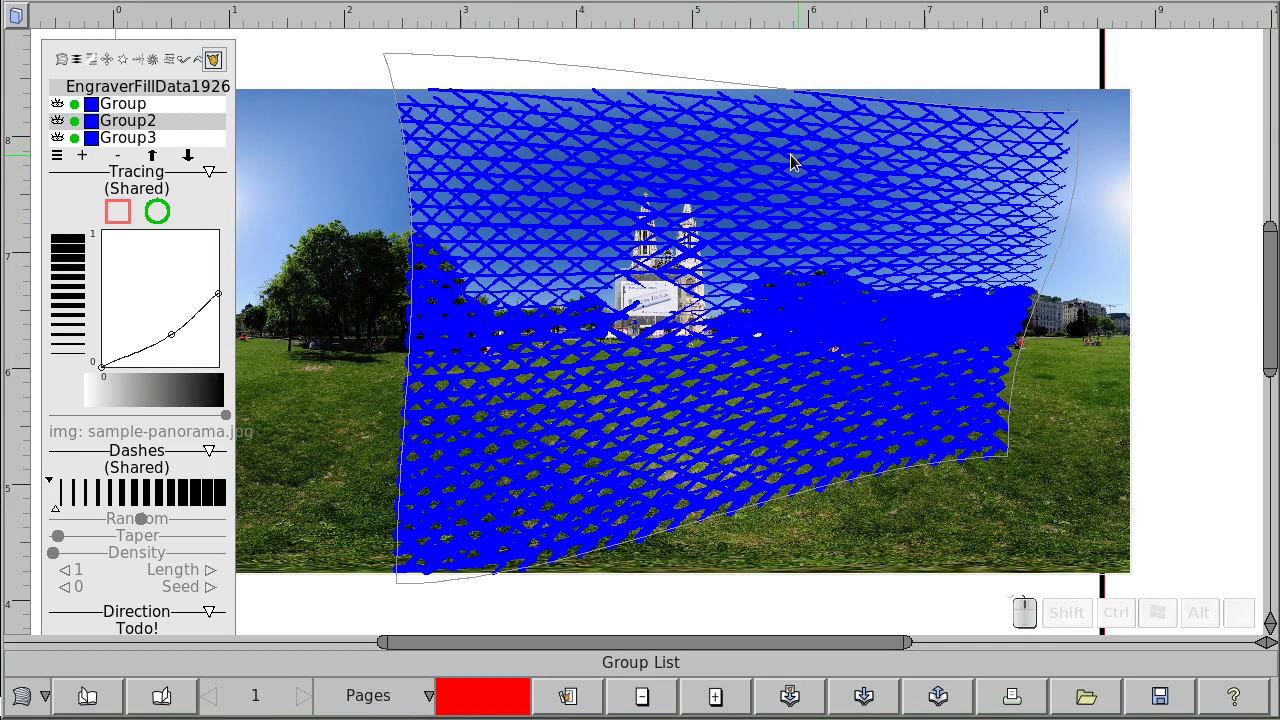
# Give Group2 new unshared tracing settings, lower its curve with an added control point, and drop the thinnest dashes
pyautogui.click(156, 193)
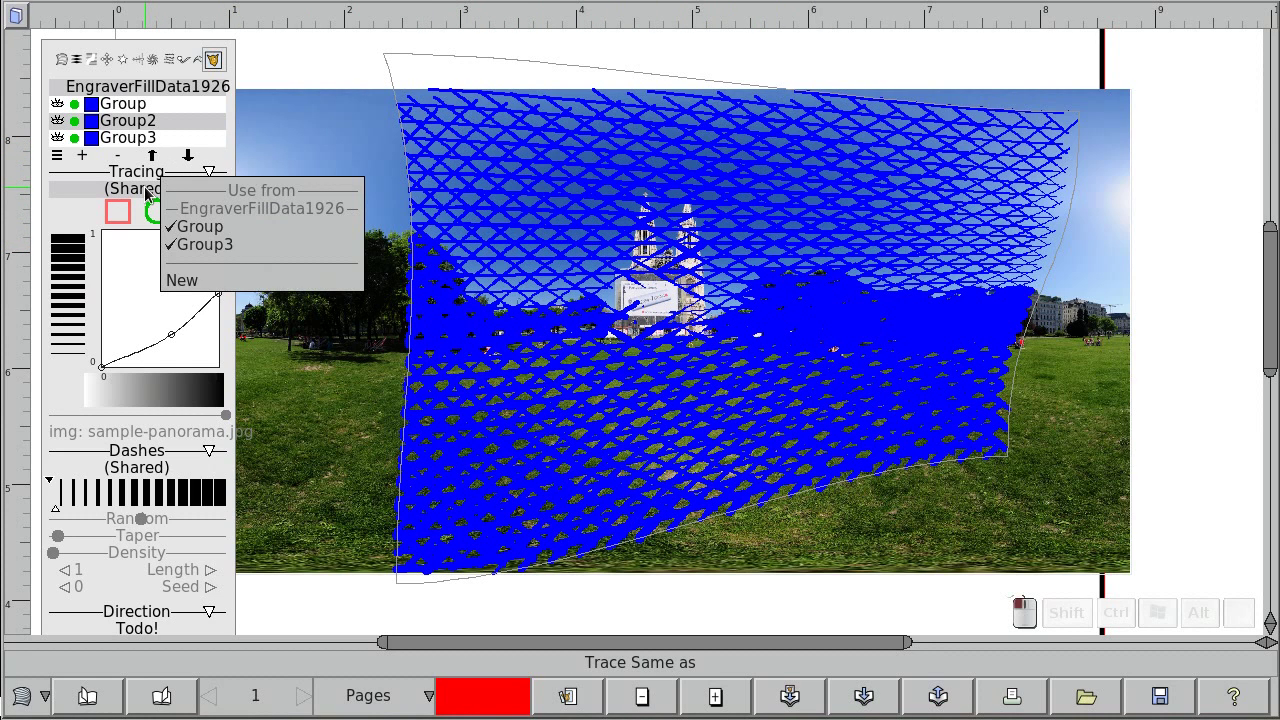
pyautogui.click(195, 280)
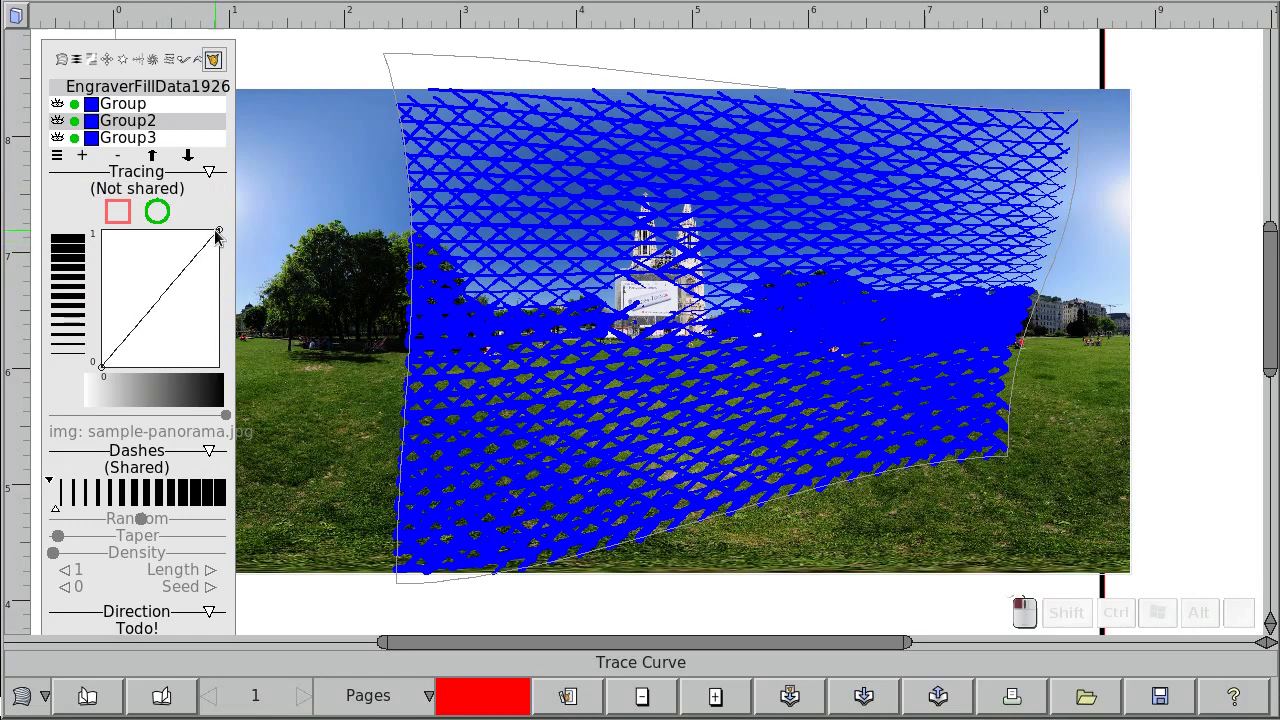
pyautogui.moveTo(216, 231); pyautogui.dragTo(214, 318)
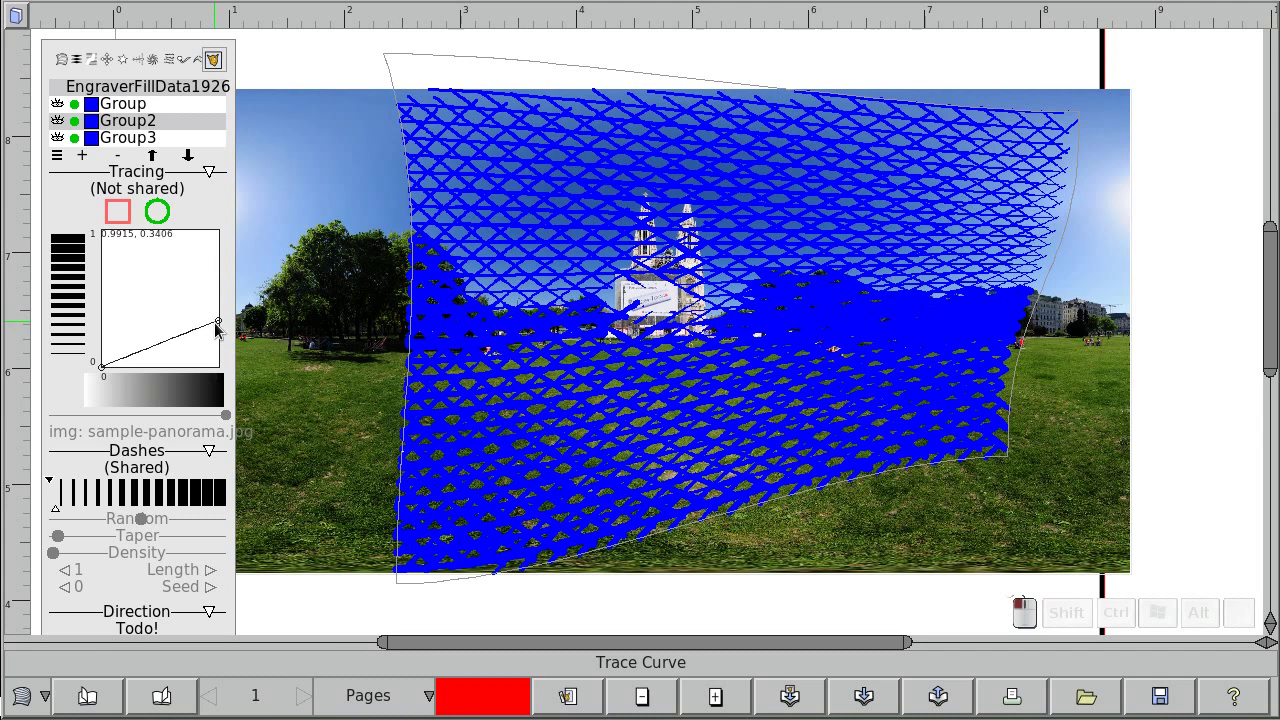
pyautogui.click(176, 344)
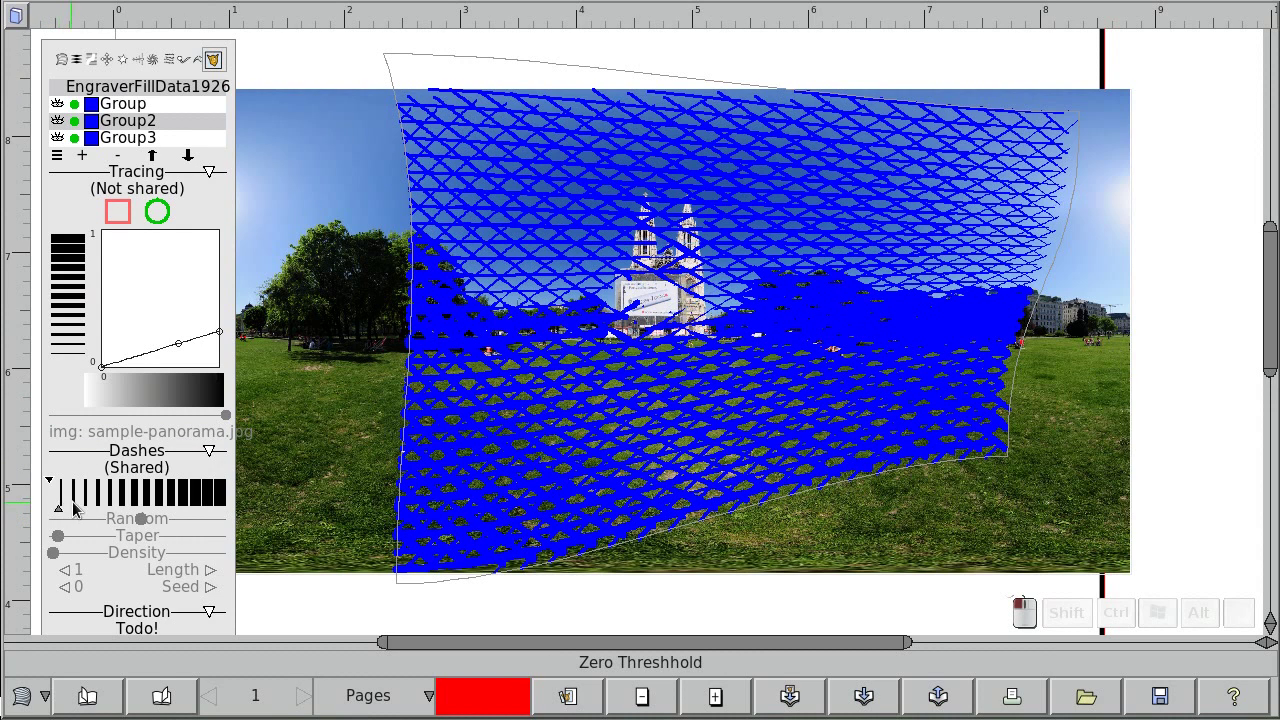
pyautogui.moveTo(73, 507)
pyautogui.mouseDown()
pyautogui.moveTo(85, 508)
pyautogui.moveTo(49, 508)
pyautogui.mouseUp()
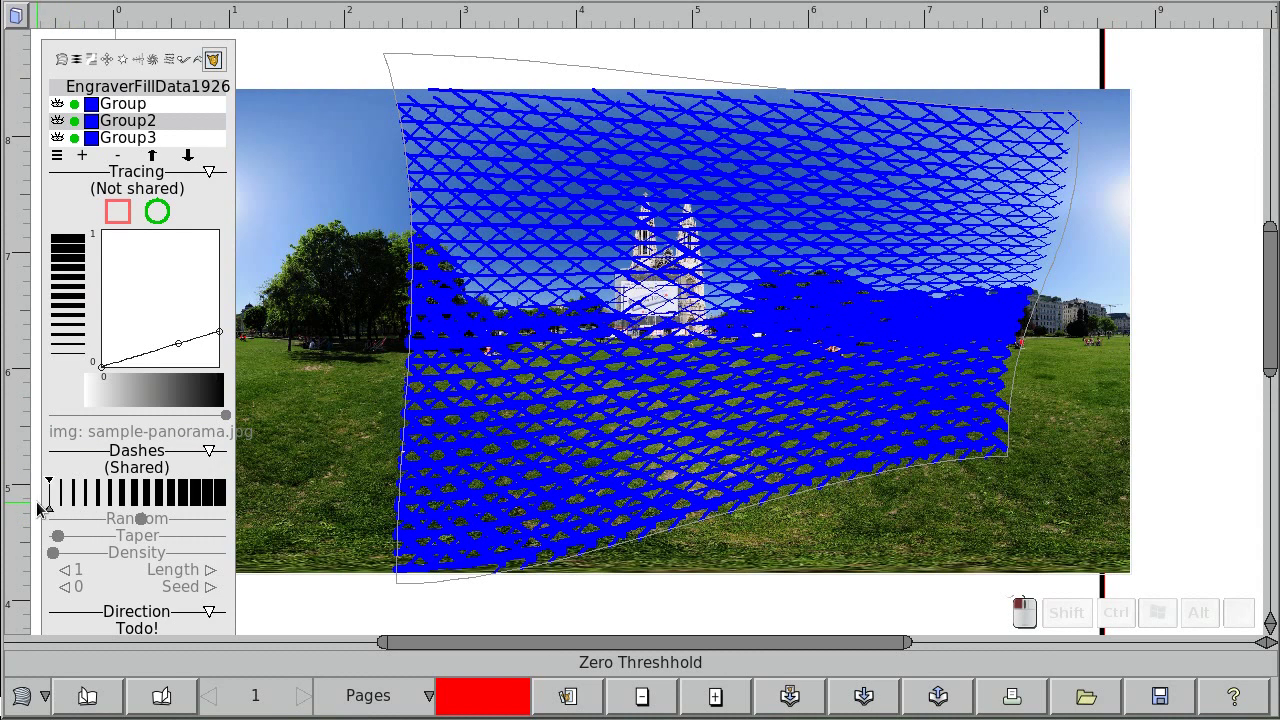
pyautogui.moveTo(181, 345); pyautogui.dragTo(182, 350)
# Give Group2 its own dash settings and raise its dash zero threshold
pyautogui.click(127, 469)
pyautogui.click(172, 558)
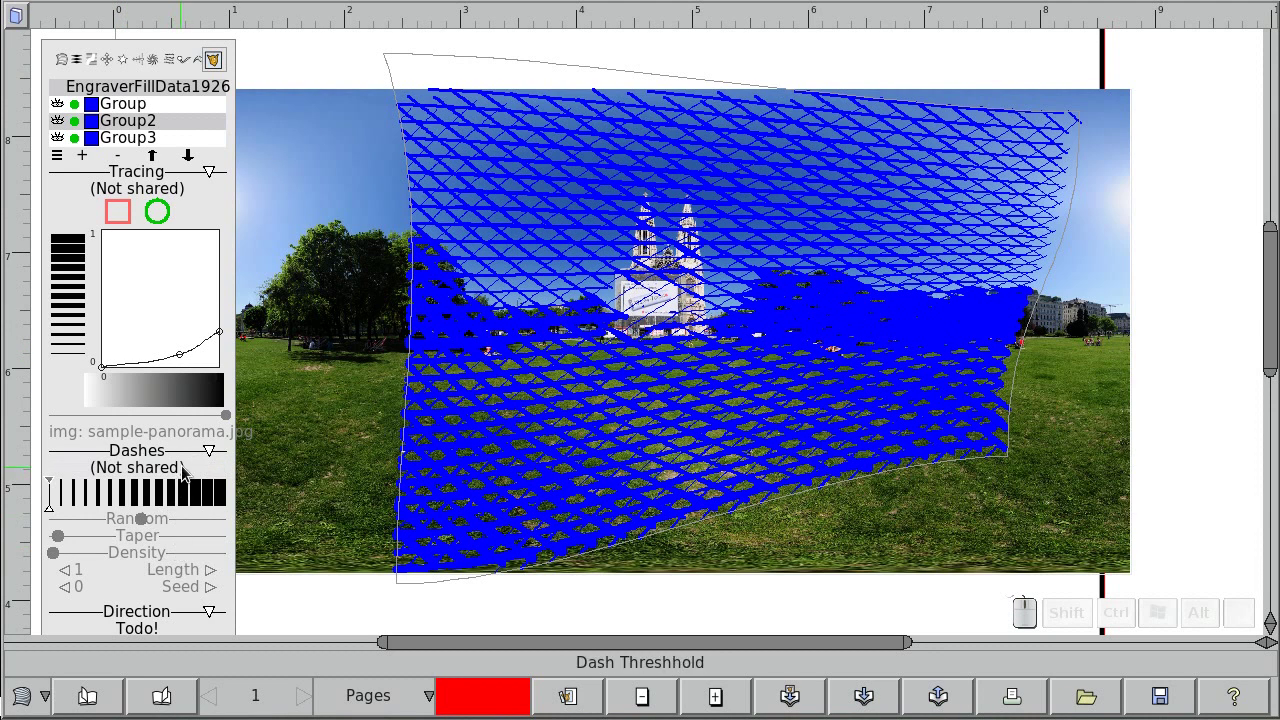
pyautogui.moveTo(49, 505); pyautogui.dragTo(67, 510)
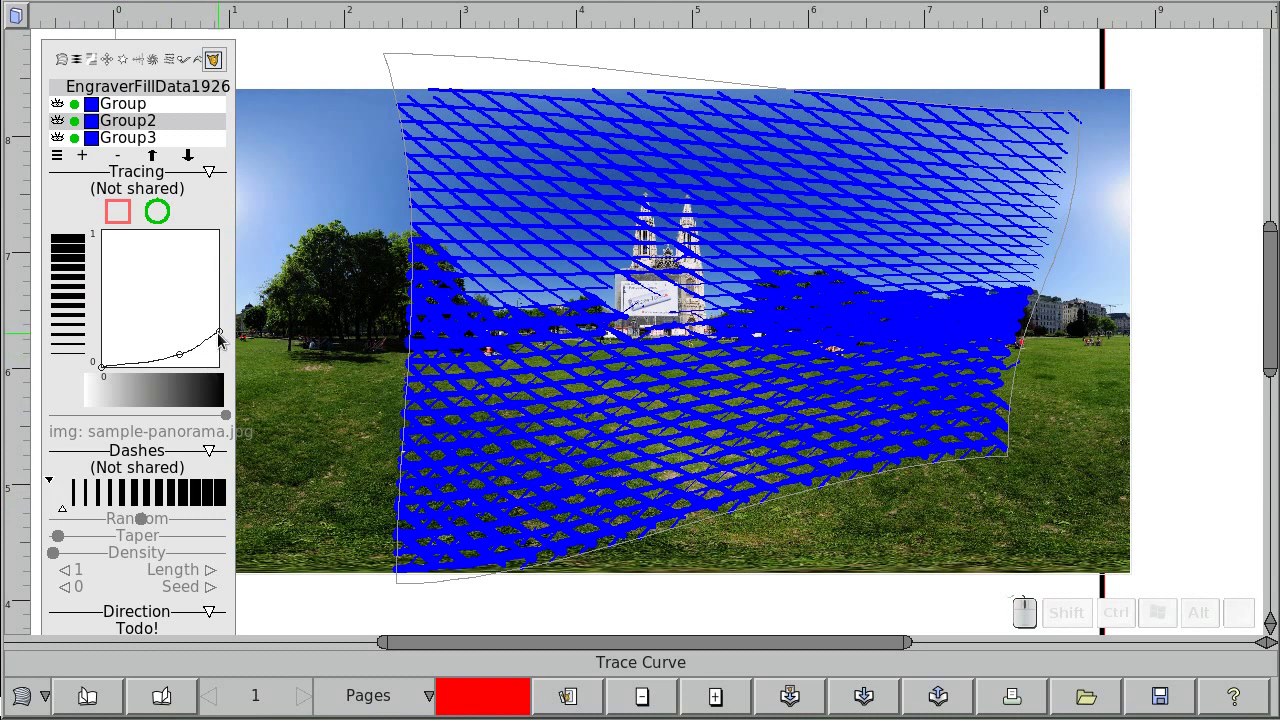
# Make the tracing curve rise more steeply with a new bend point, and hide Group3
pyautogui.moveTo(217, 332); pyautogui.dragTo(220, 314)
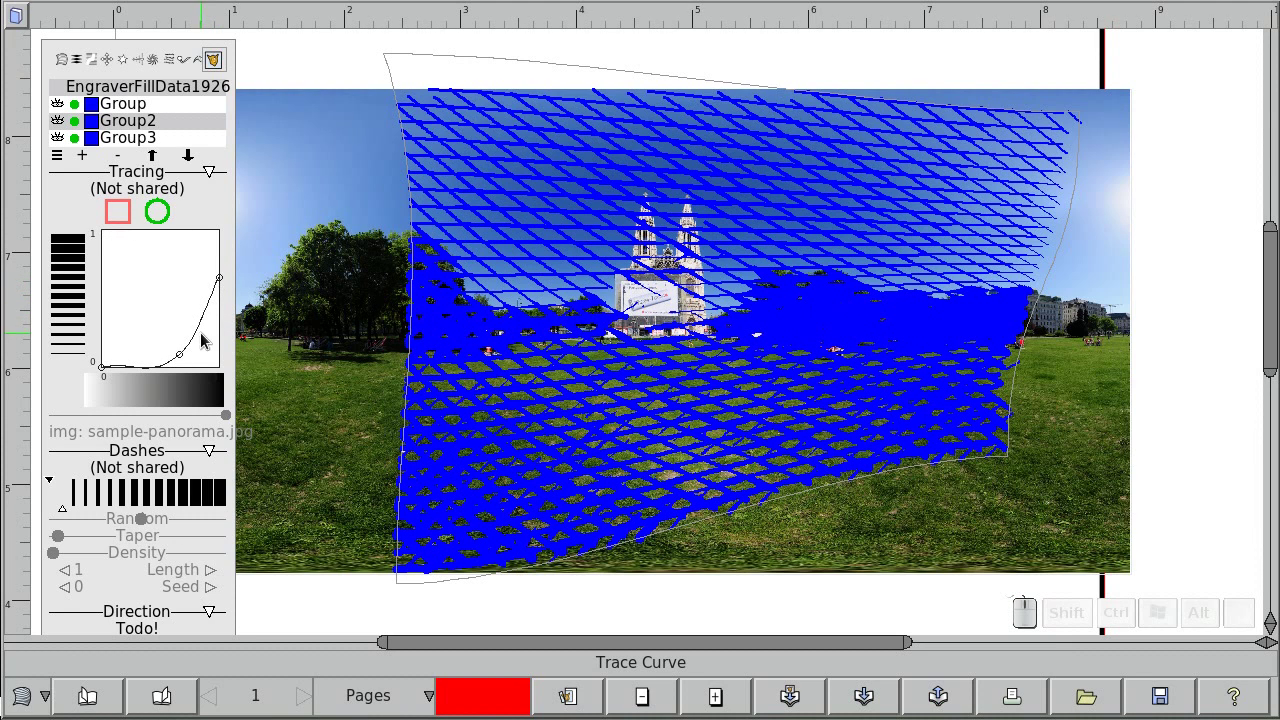
pyautogui.moveTo(182, 358); pyautogui.dragTo(186, 340)
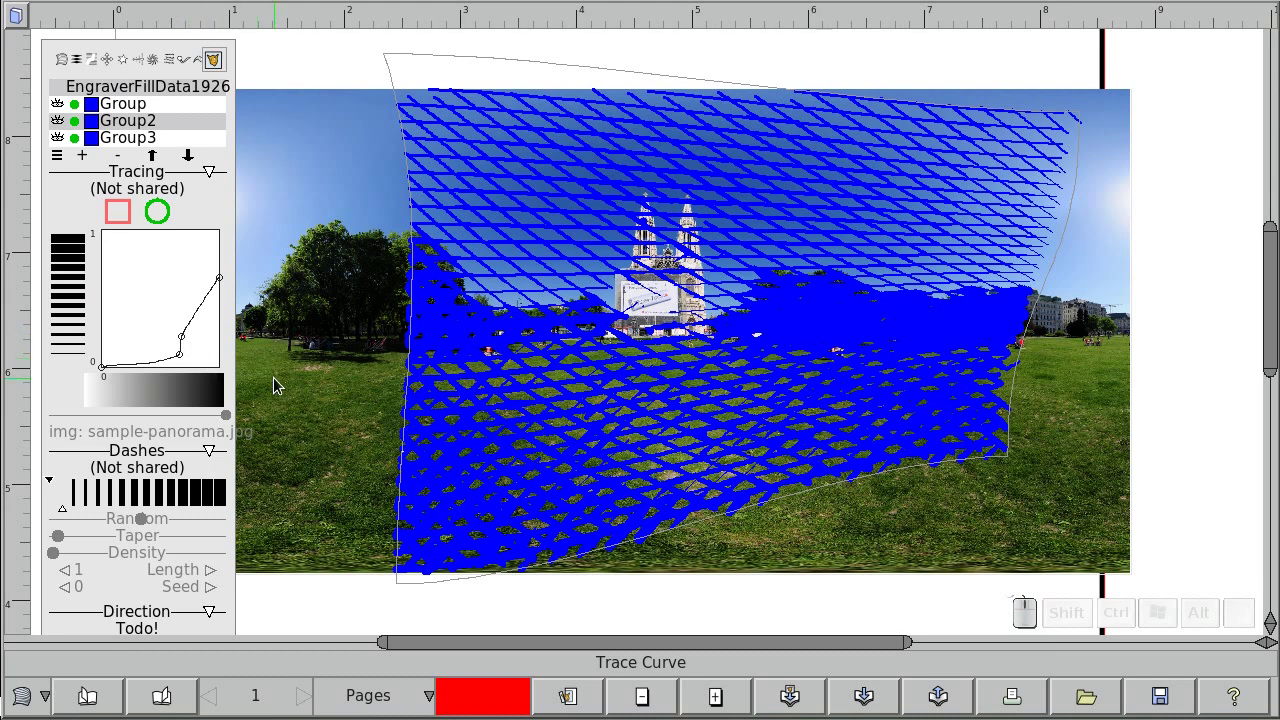
pyautogui.click(57, 138)
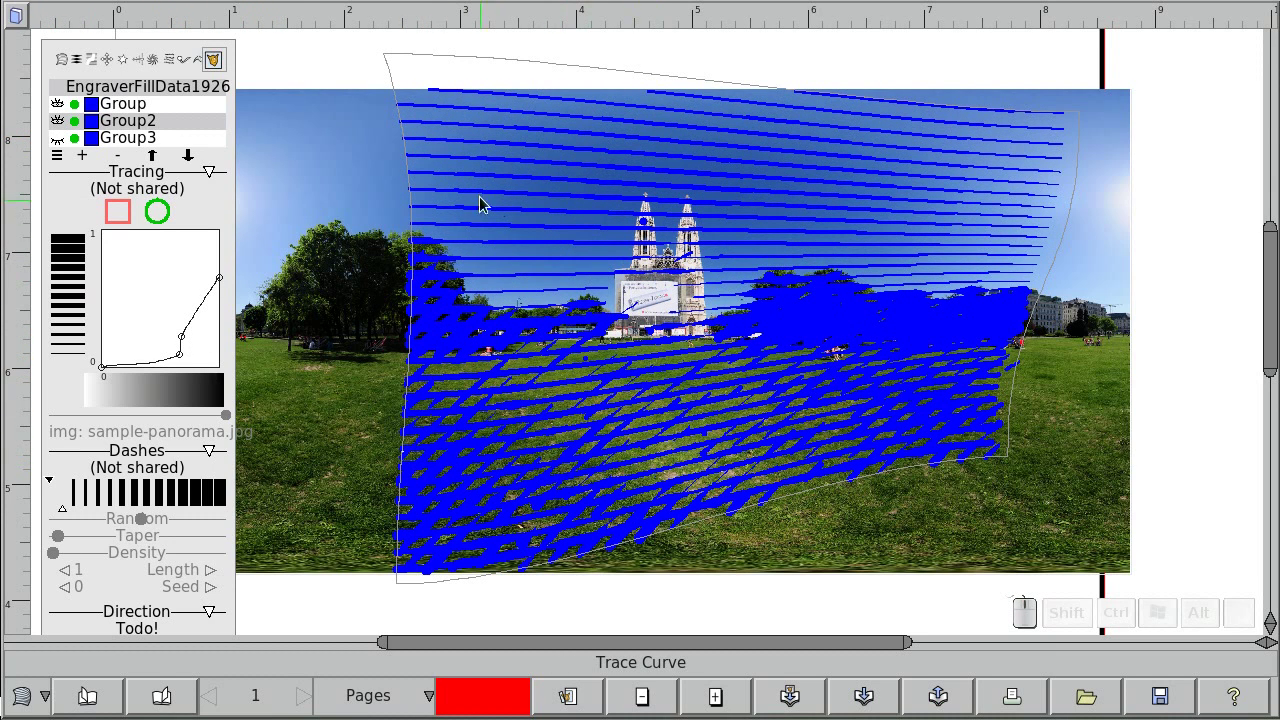
# Make Group3 use Group2's tracing curve, show it again, tweak the curve, and shift the fill left
pyautogui.click(117, 138)
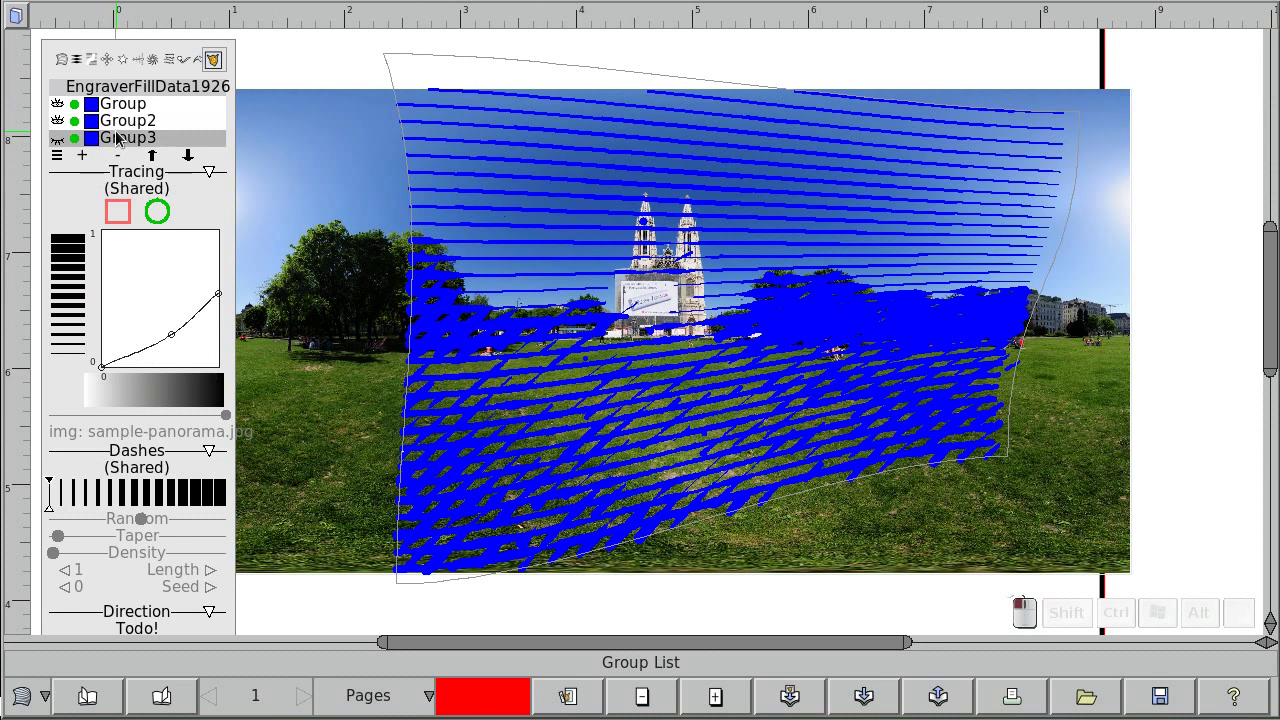
pyautogui.click(137, 190)
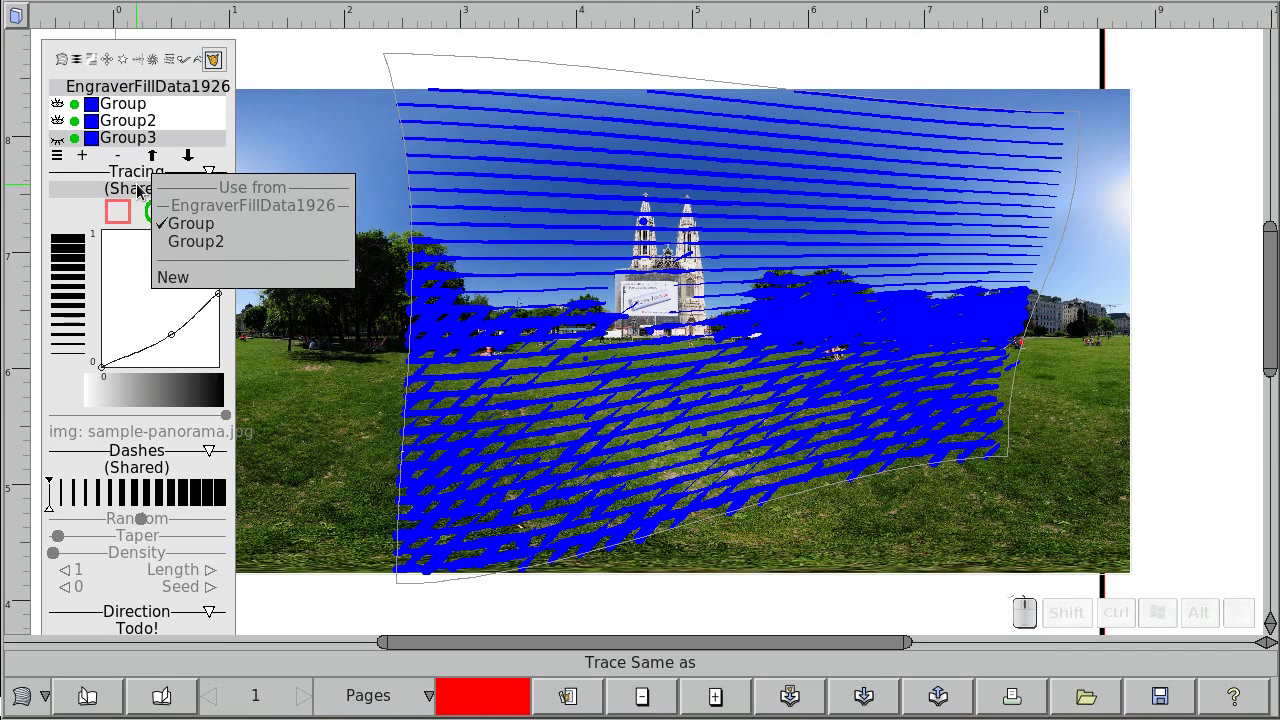
pyautogui.click(182, 243)
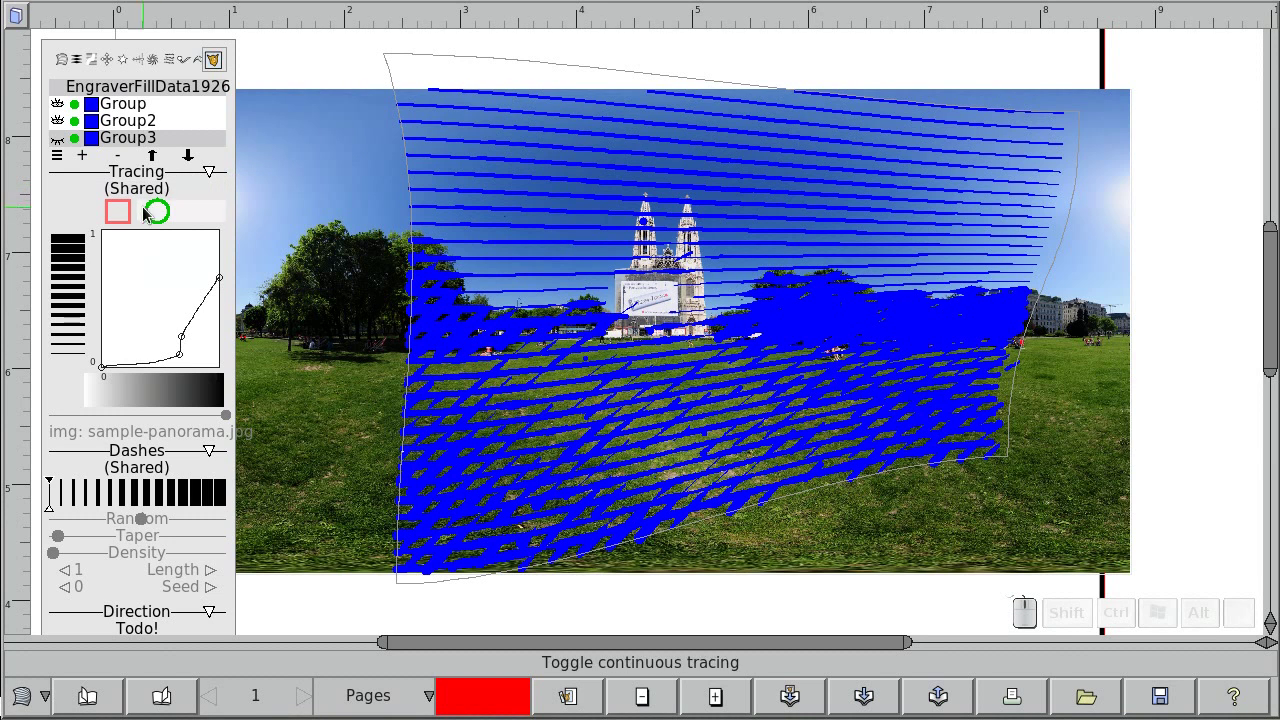
pyautogui.click(58, 139)
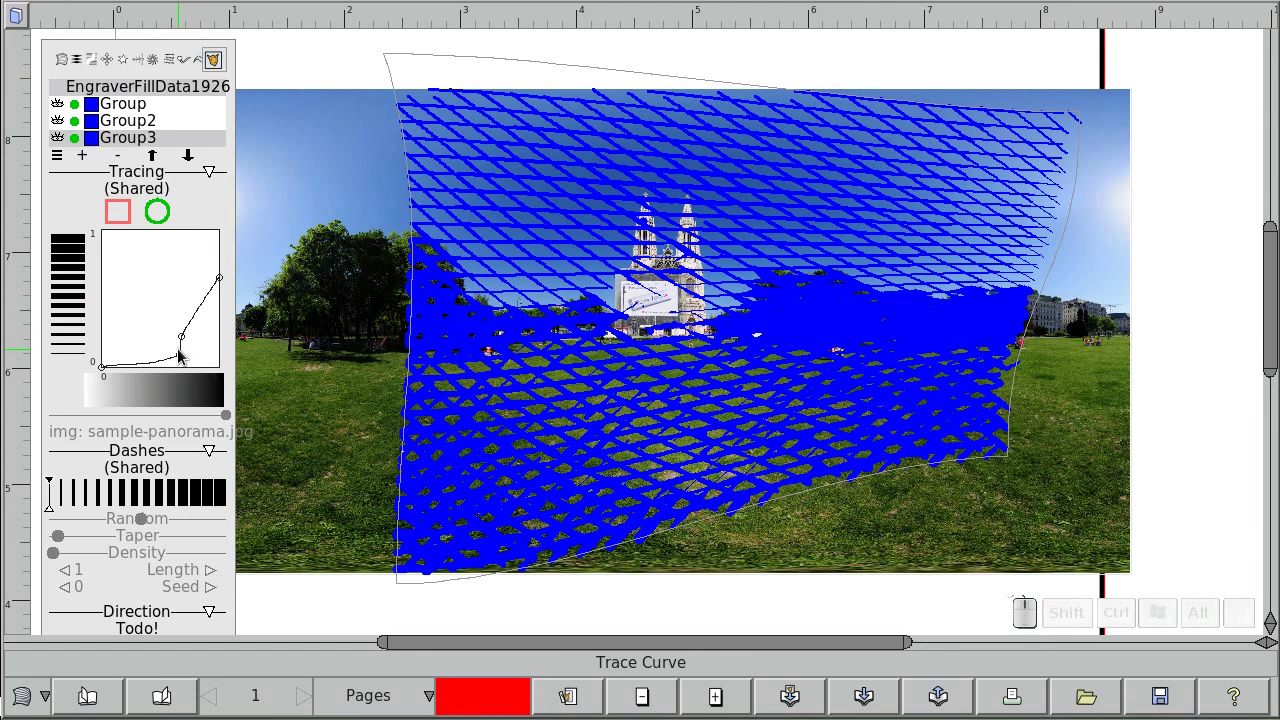
pyautogui.moveTo(180, 355)
pyautogui.mouseDown()
pyautogui.moveTo(157, 351)
pyautogui.moveTo(182, 361)
pyautogui.mouseUp()
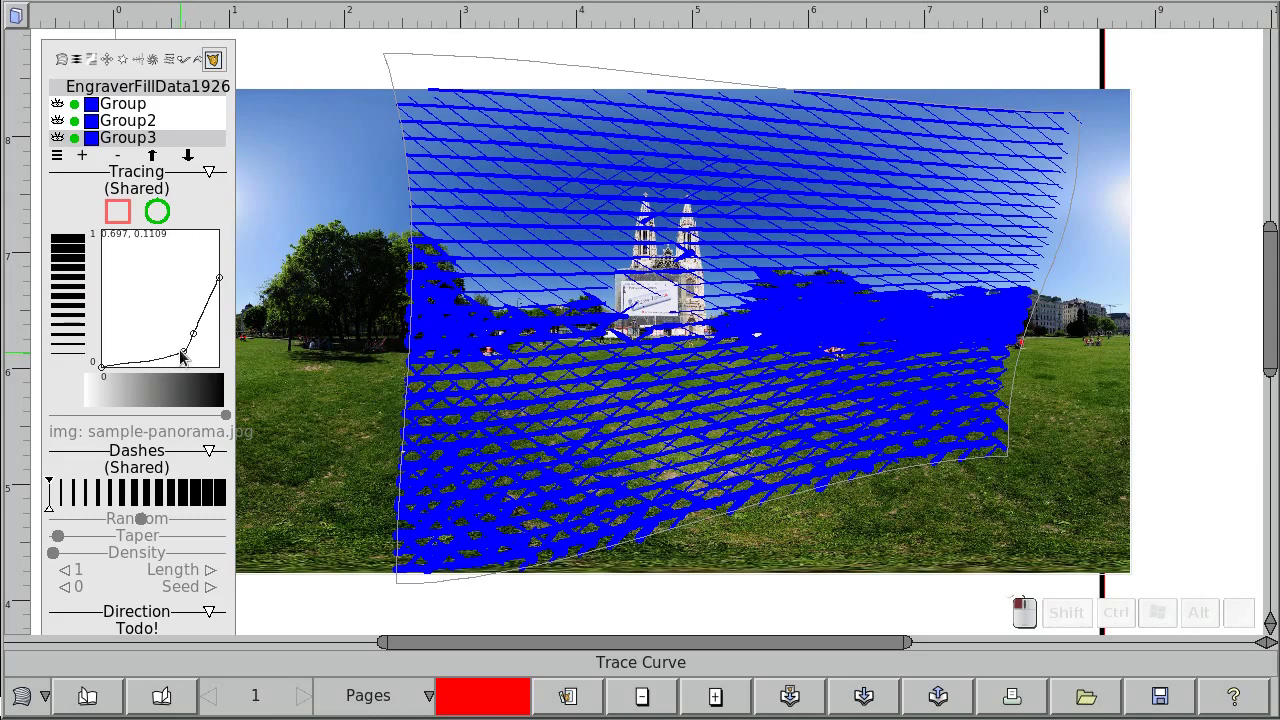
pyautogui.moveTo(740, 378)
pyautogui.mouseDown()
pyautogui.moveTo(720, 336)
pyautogui.moveTo(673, 396)
pyautogui.moveTo(480, 351)
pyautogui.moveTo(729, 397)
pyautogui.moveTo(815, 463)
pyautogui.moveTo(891, 400)
pyautogui.moveTo(886, 326)
pyautogui.moveTo(545, 335)
pyautogui.moveTo(602, 368)
pyautogui.mouseUp()
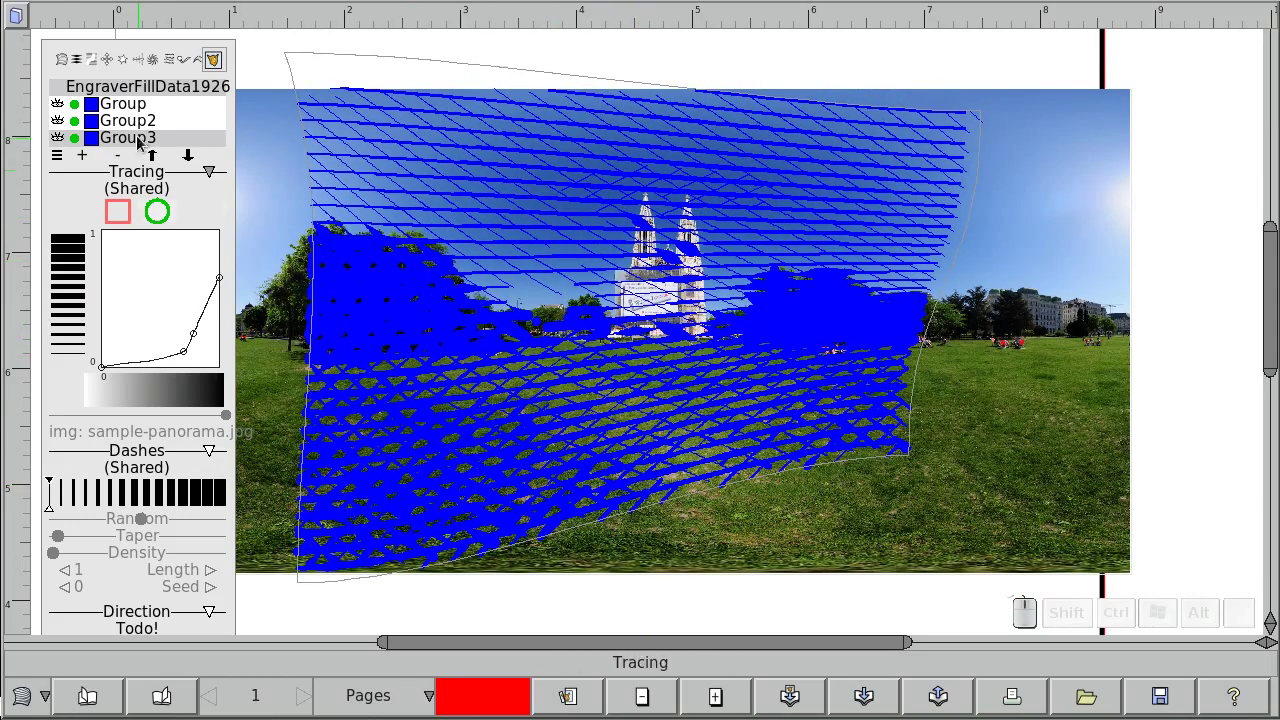
# With the Warp tool, shift the mesh right, pull its left edge inward, and rebase it on a path
pyautogui.click(76, 59)
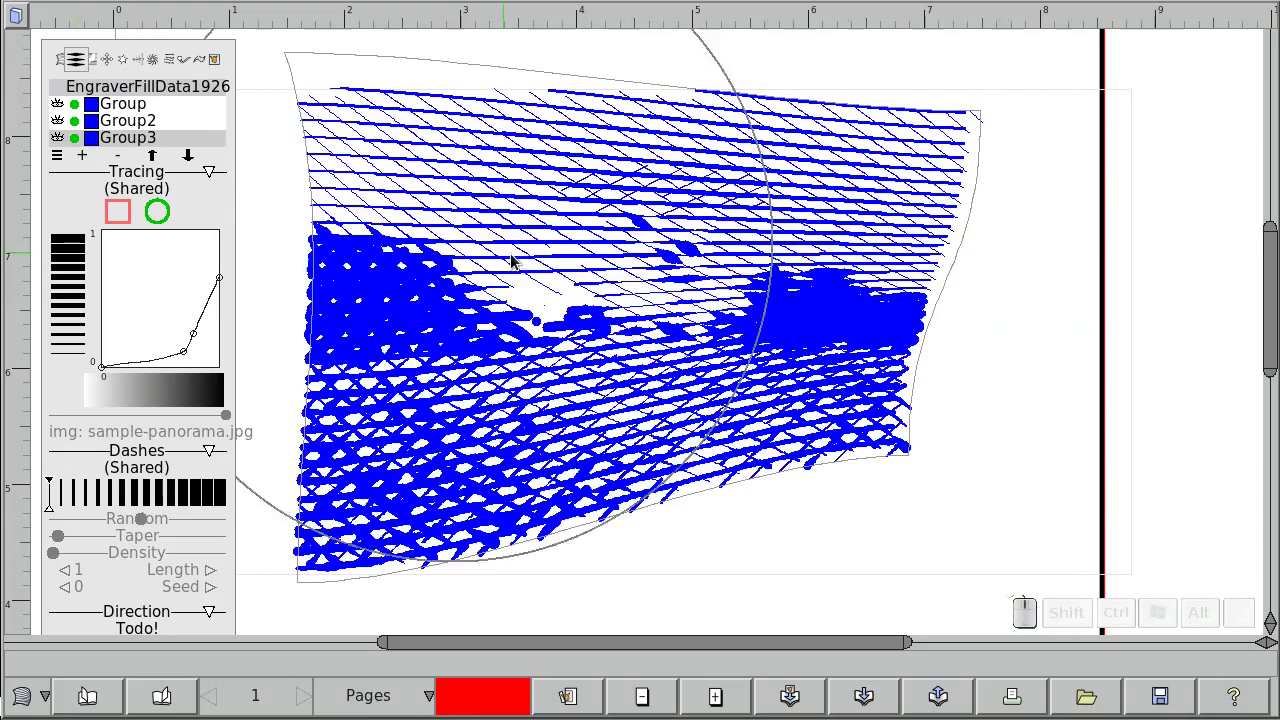
pyautogui.click(61, 60)
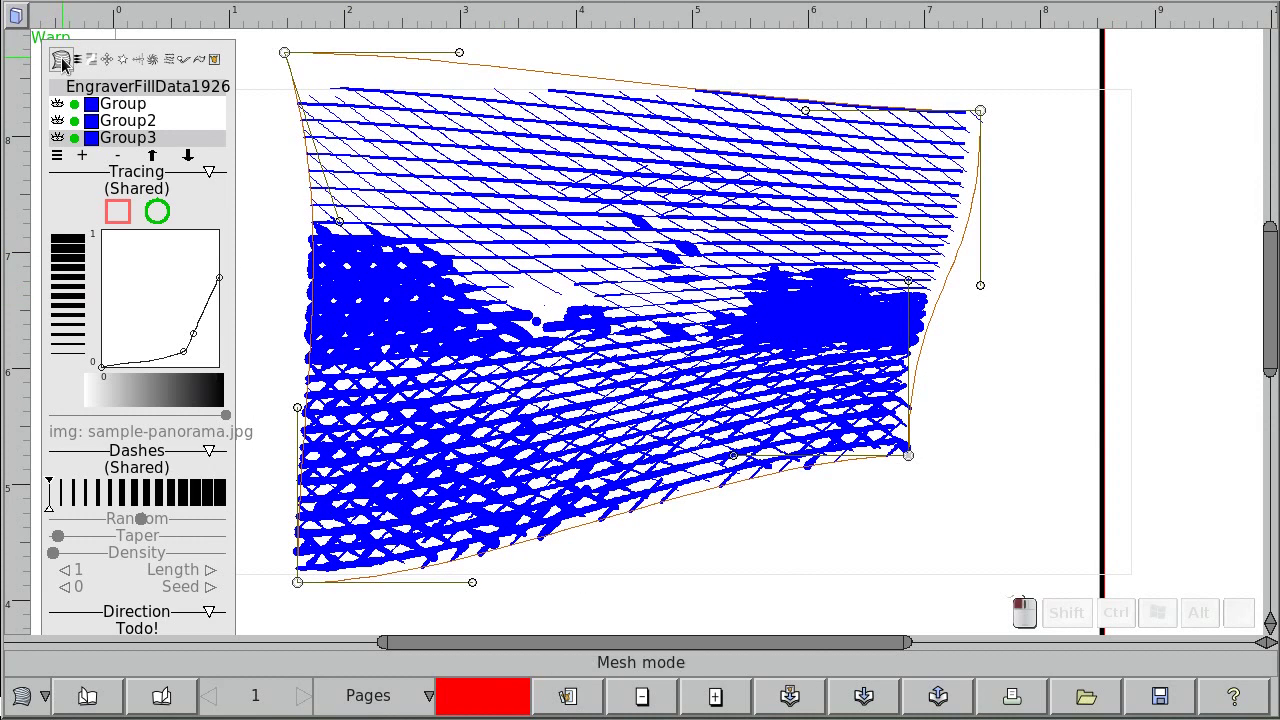
pyautogui.moveTo(538, 262); pyautogui.dragTo(582, 268)
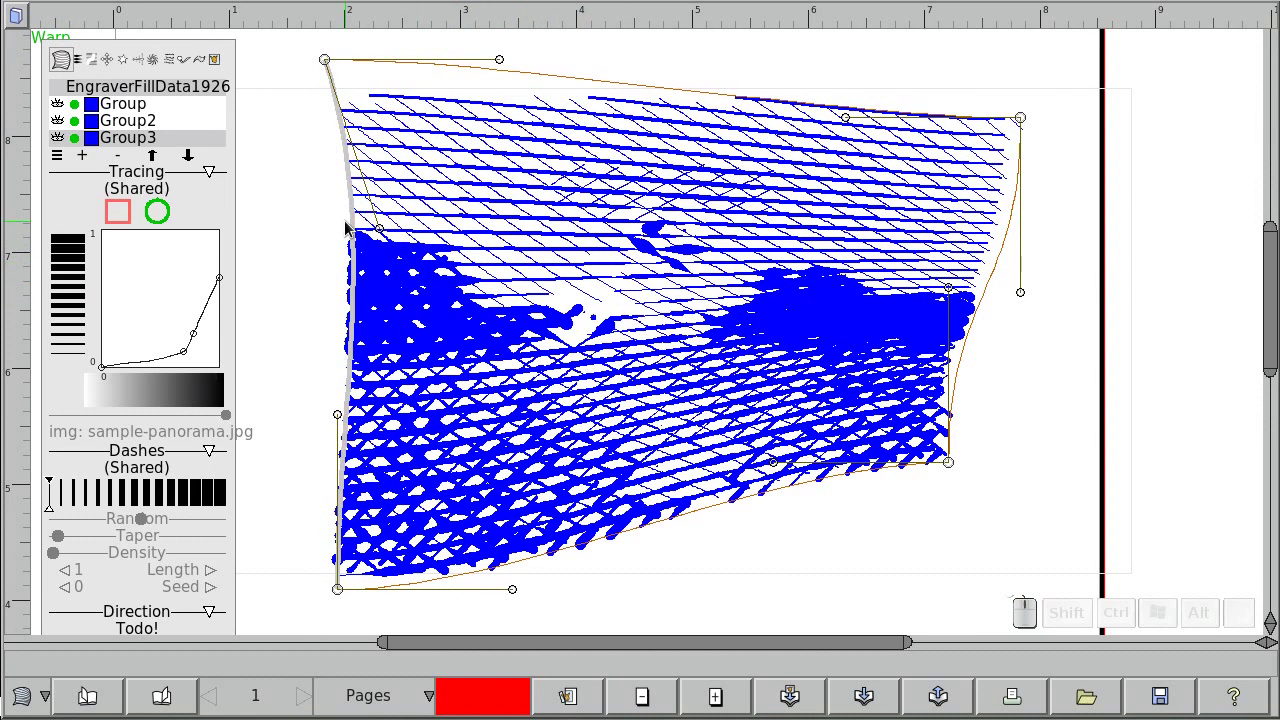
pyautogui.moveTo(378, 224); pyautogui.dragTo(397, 243)
pyautogui.rightClick(543, 250)
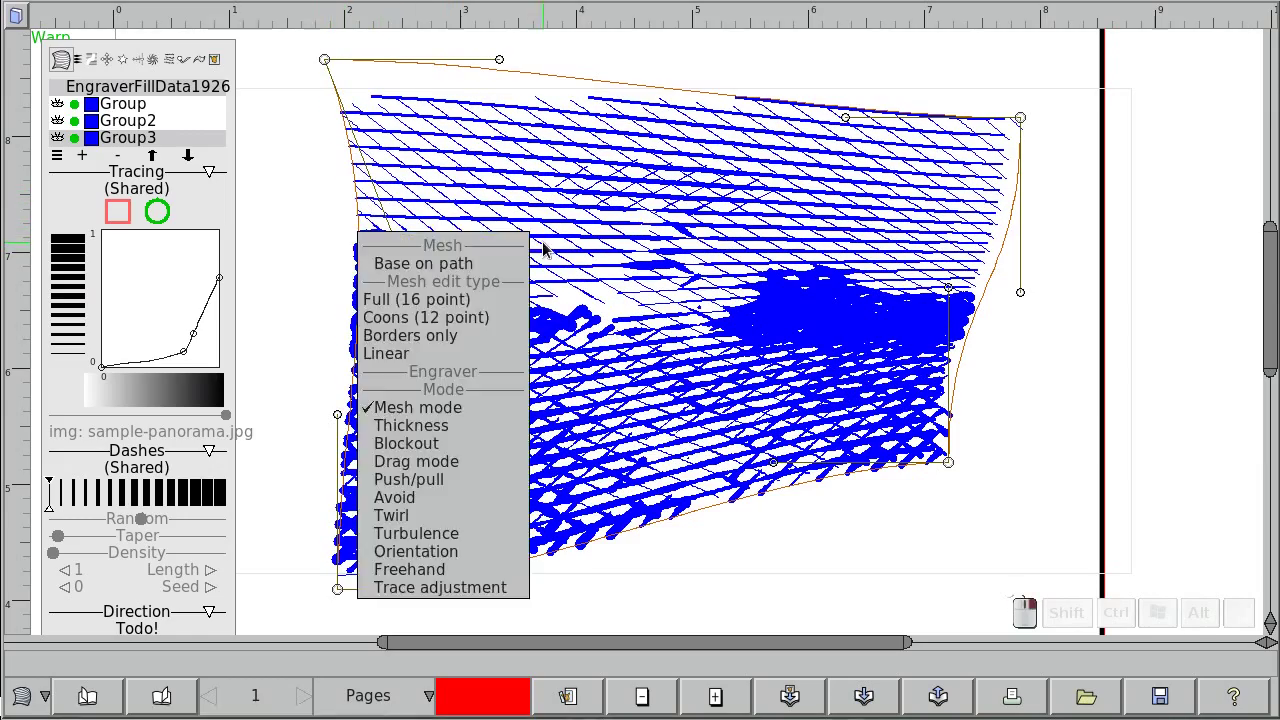
pyautogui.click(449, 264)
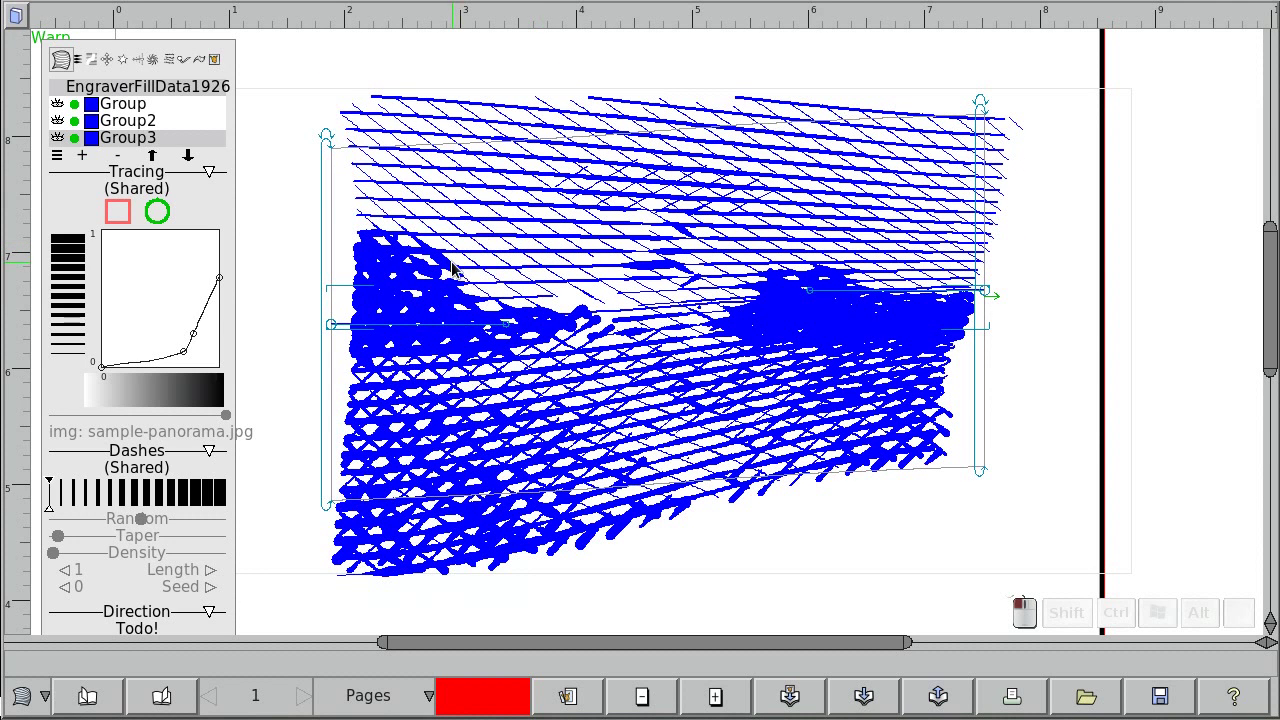
# Hide the engraving lines of Group3, Group2 and Group
pyautogui.click(57, 138)
pyautogui.click(57, 121)
pyautogui.click(57, 104)
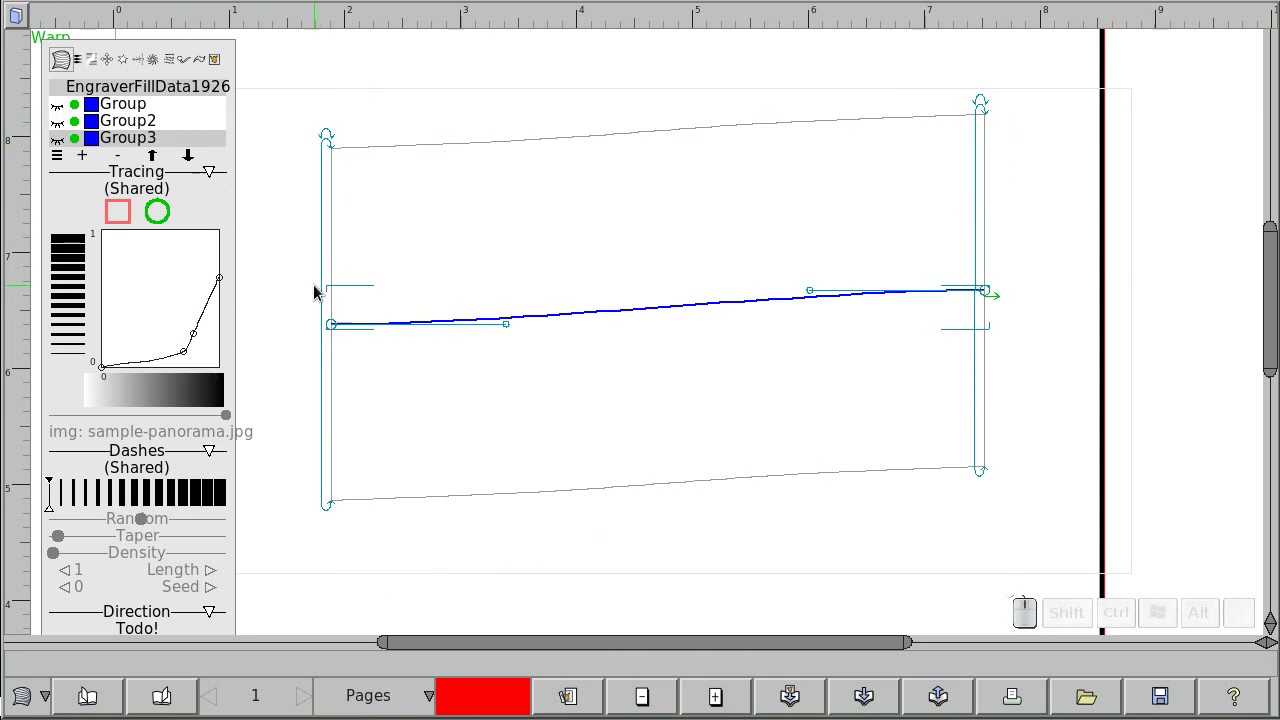
# Narrow both mesh ends and add a middle width node so the path bulges centrally
pyautogui.moveTo(331, 325); pyautogui.dragTo(368, 336)
pyautogui.moveTo(366, 160); pyautogui.dragTo(368, 224)
pyautogui.keyDown('ctrl'); pyautogui.keyDown('shift'); pyautogui.click(657, 330); pyautogui.keyUp('shift'); pyautogui.keyUp('ctrl')
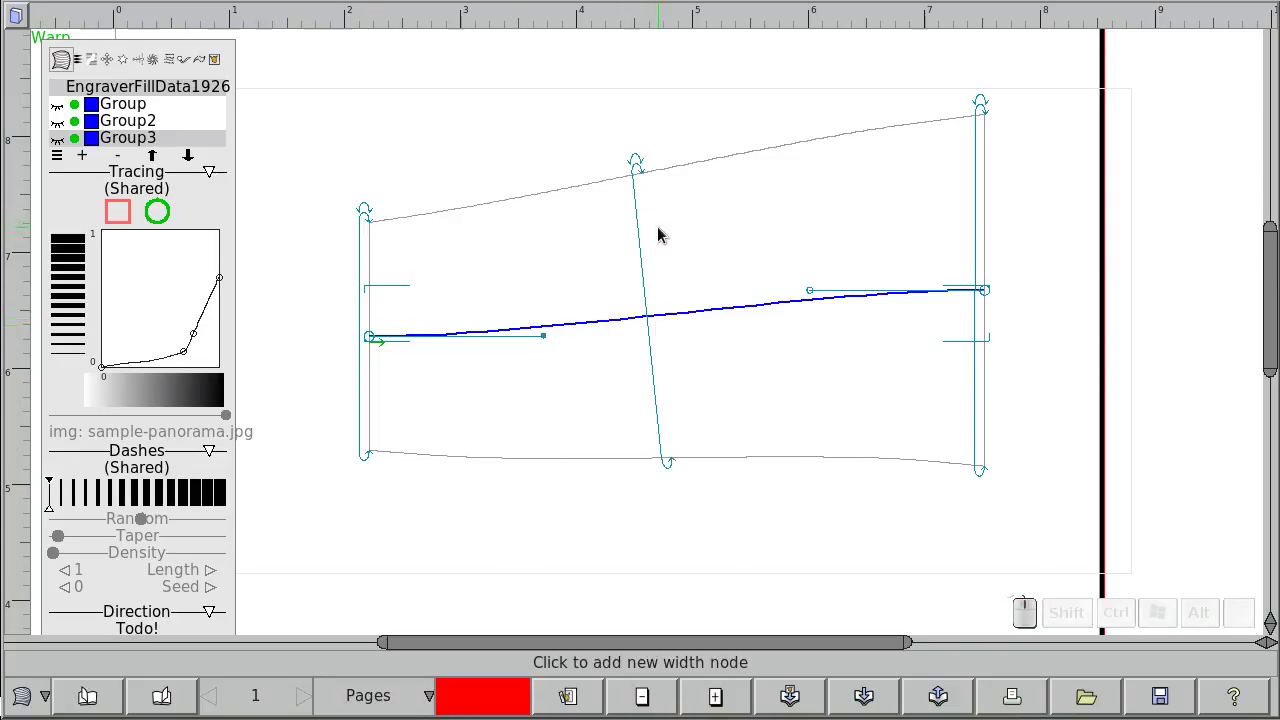
pyautogui.moveTo(991, 117); pyautogui.dragTo(981, 172)
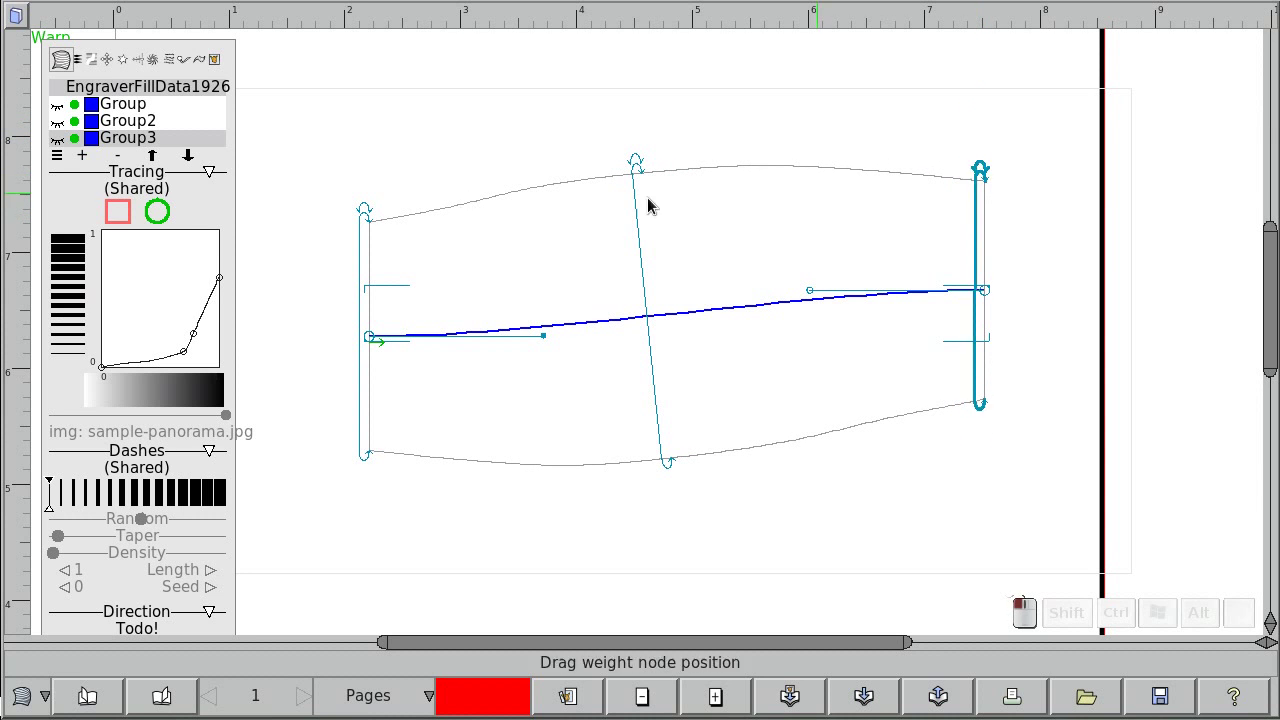
# Show Group's engraving lines, widen the mesh's left end, and slide the middle width node right
pyautogui.click(57, 104)
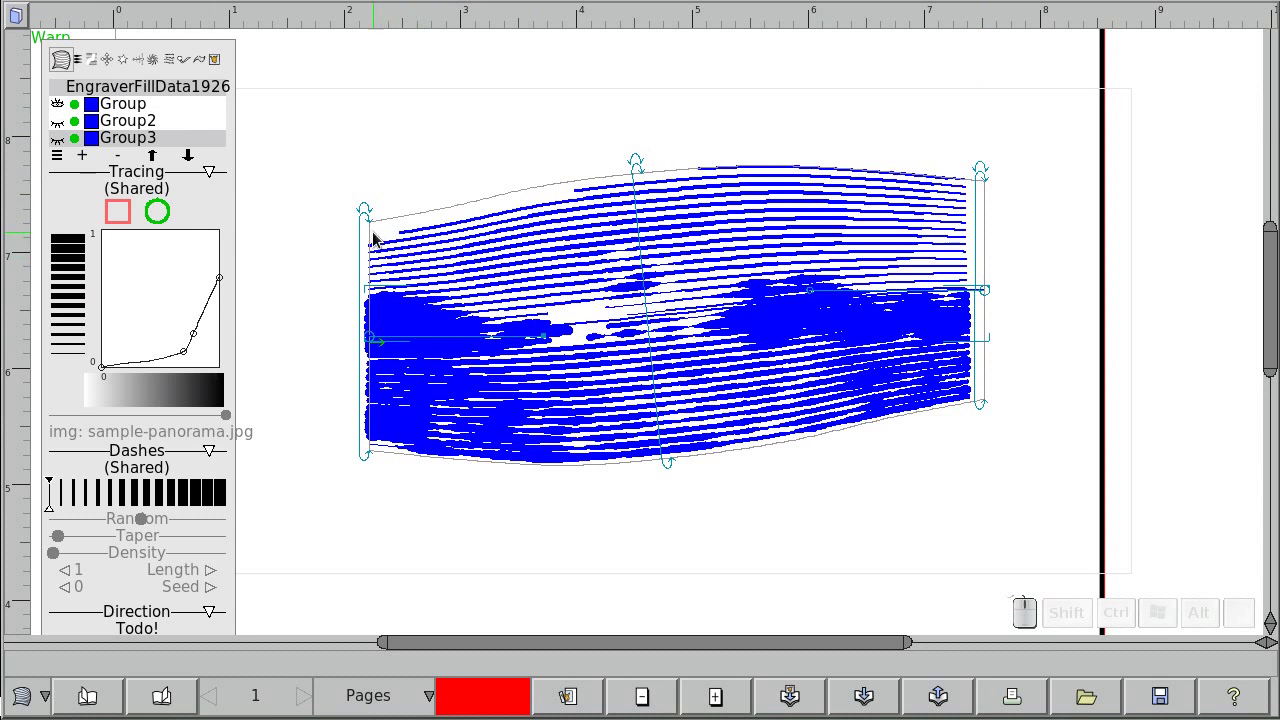
pyautogui.moveTo(366, 212); pyautogui.dragTo(350, 366)
pyautogui.moveTo(634, 345); pyautogui.dragTo(634, 345)
pyautogui.moveTo(556, 366); pyautogui.dragTo(652, 343)
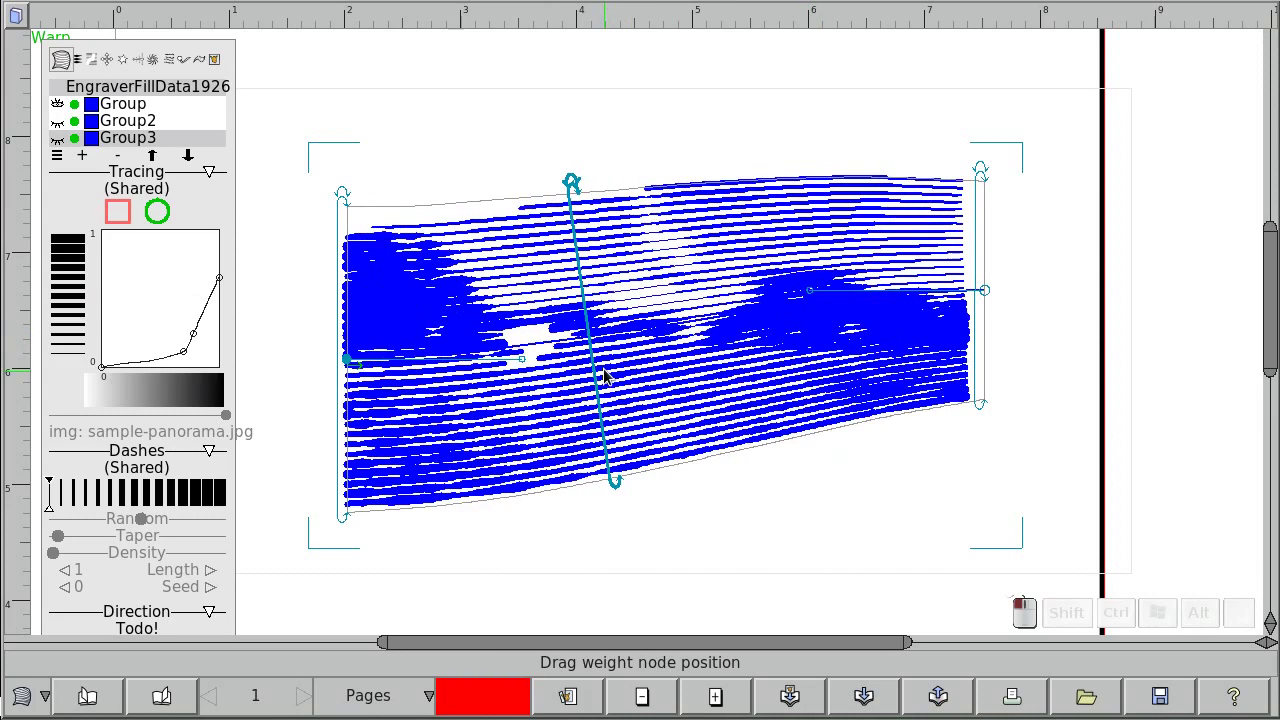
# Bend the fill into an S-curve at the middle node and tilt the right width node
pyautogui.moveTo(605, 374); pyautogui.dragTo(599, 430)
pyautogui.moveTo(615, 483); pyautogui.dragTo(718, 418)
pyautogui.moveTo(630, 362); pyautogui.dragTo(653, 318)
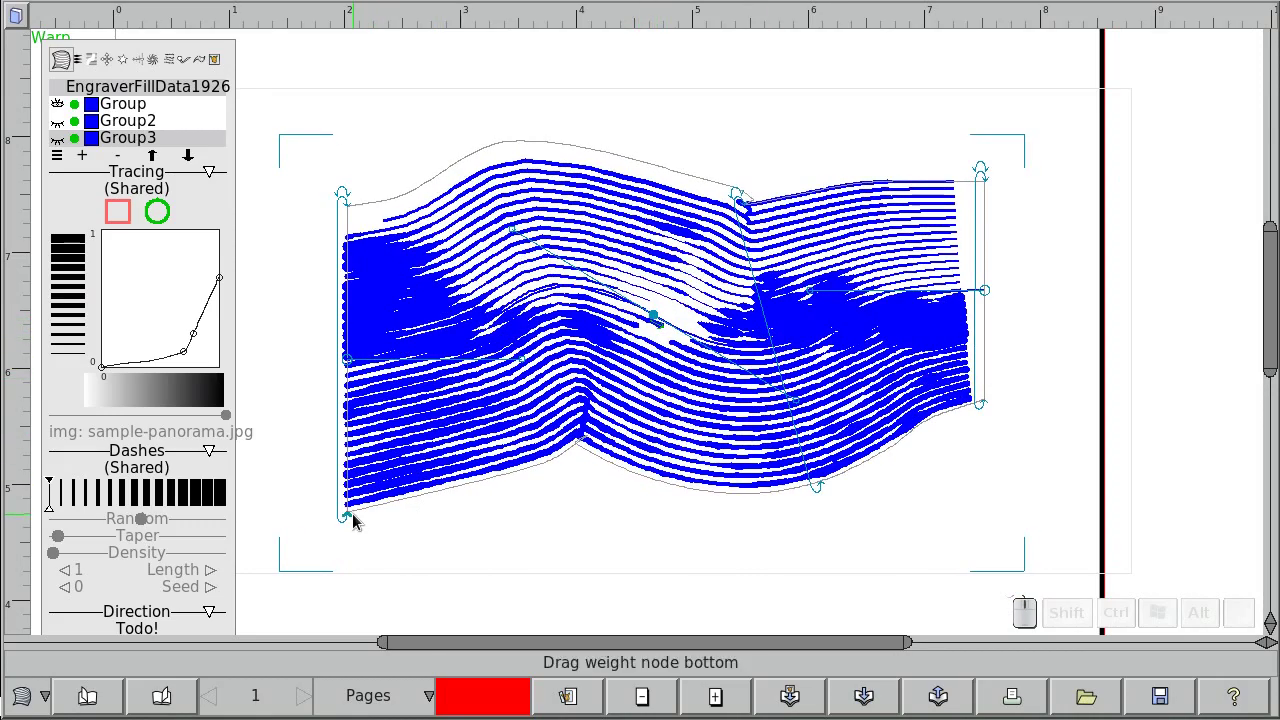
pyautogui.moveTo(351, 517); pyautogui.dragTo(358, 542)
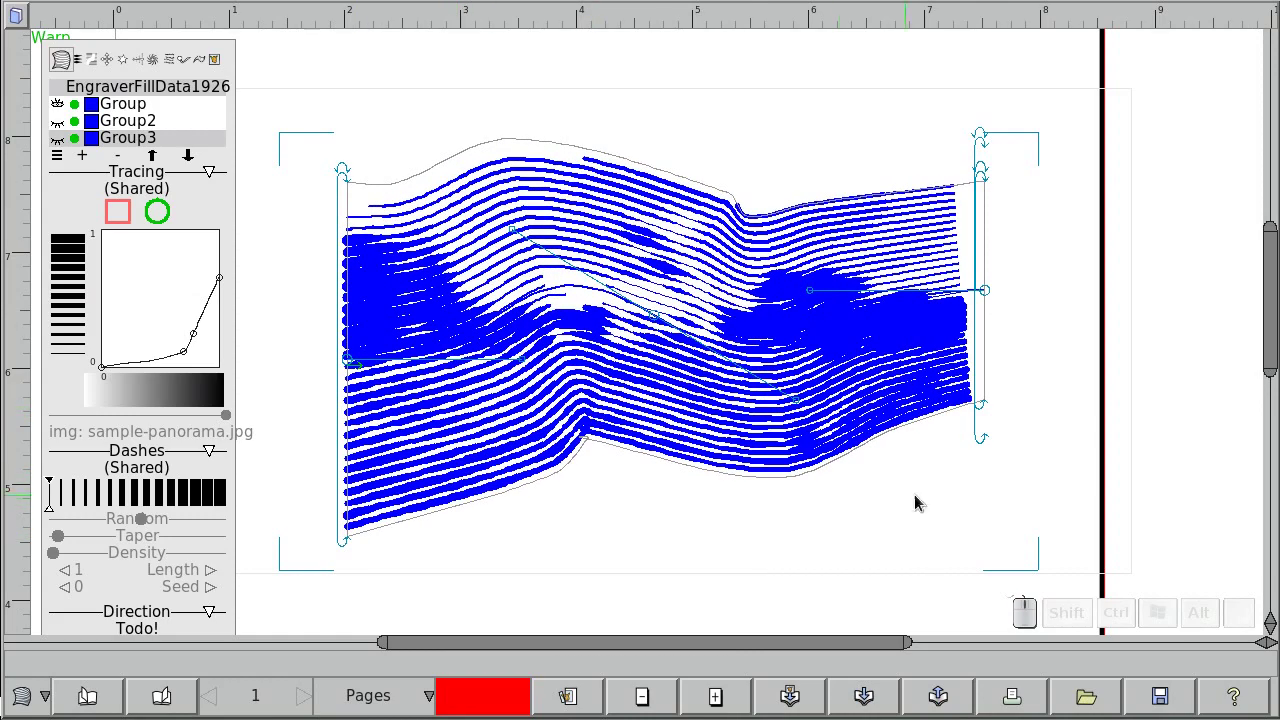
pyautogui.moveTo(988, 303); pyautogui.dragTo(865, 340)
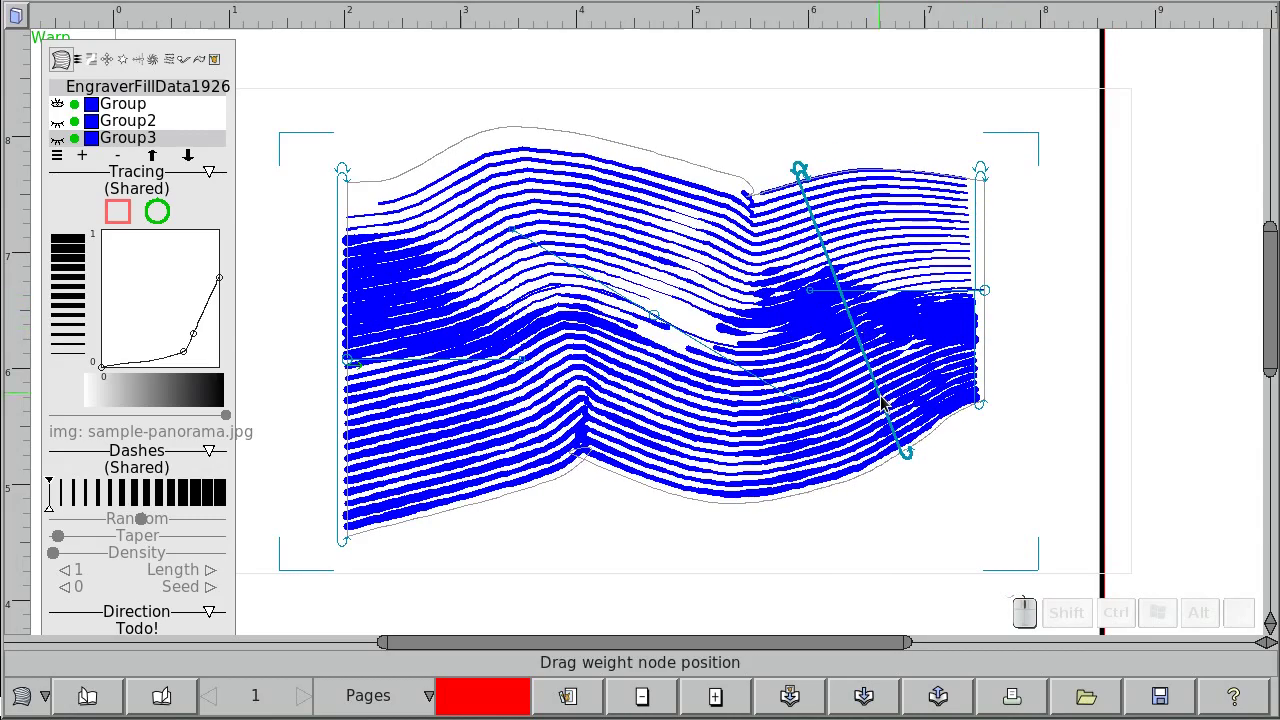
pyautogui.moveTo(907, 451); pyautogui.dragTo(893, 400)
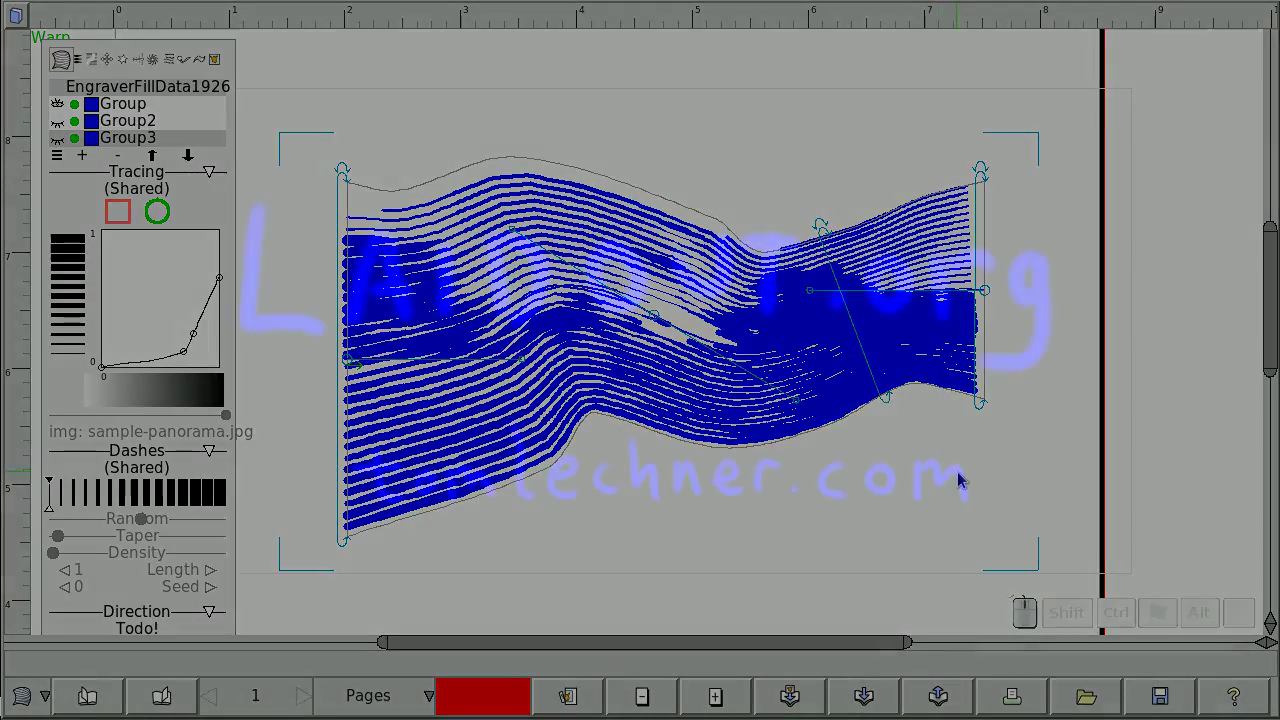